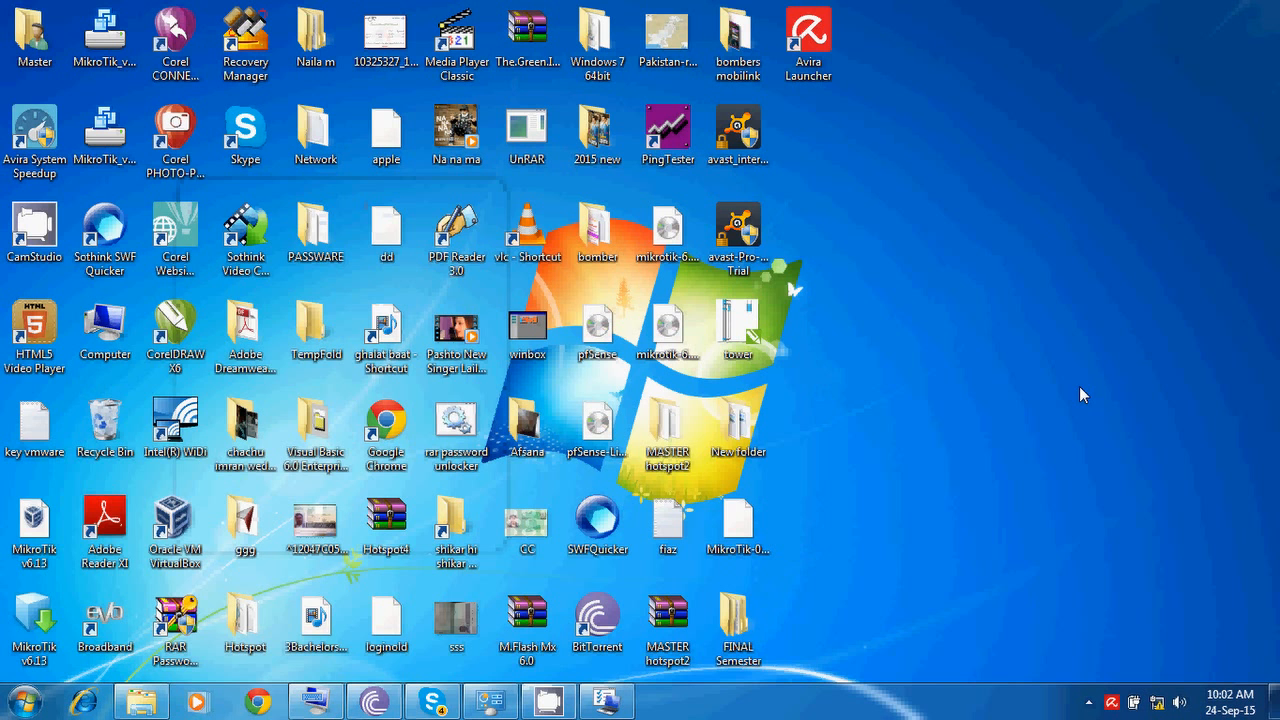
Step: Refresh the desktop twice, then launch Chrome and minimize it
right_click(966, 249)
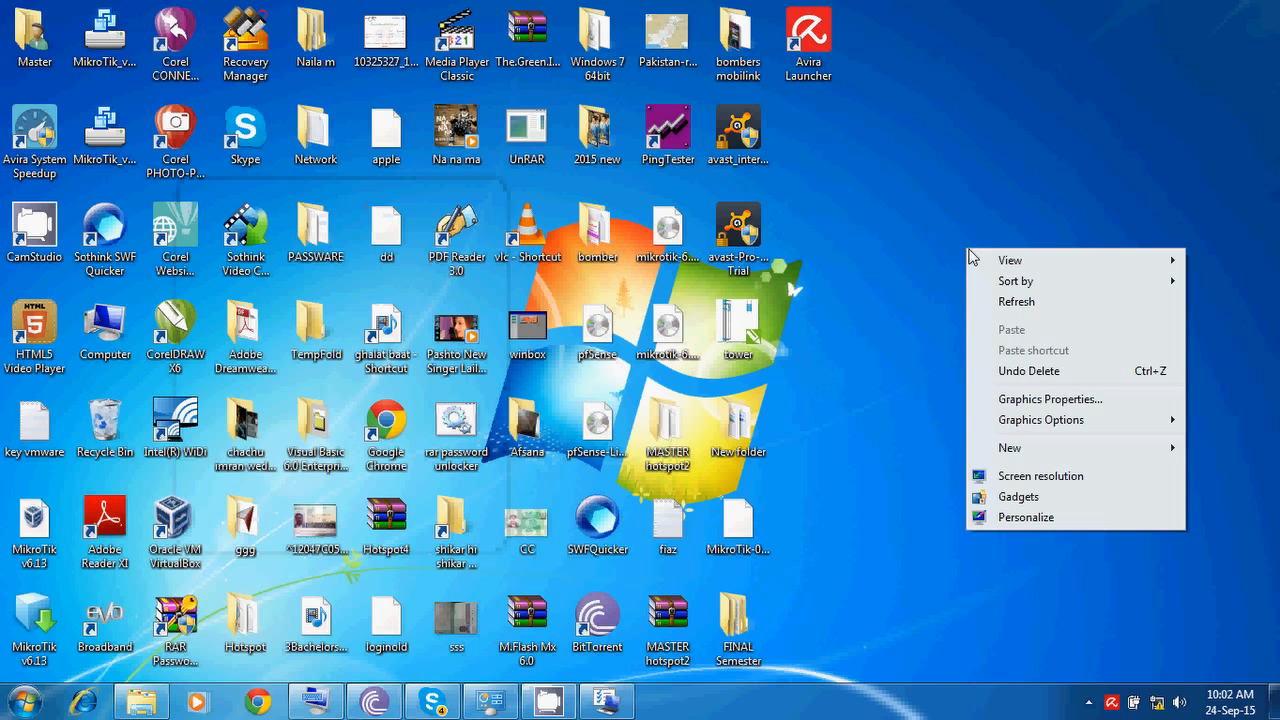
click(1043, 305)
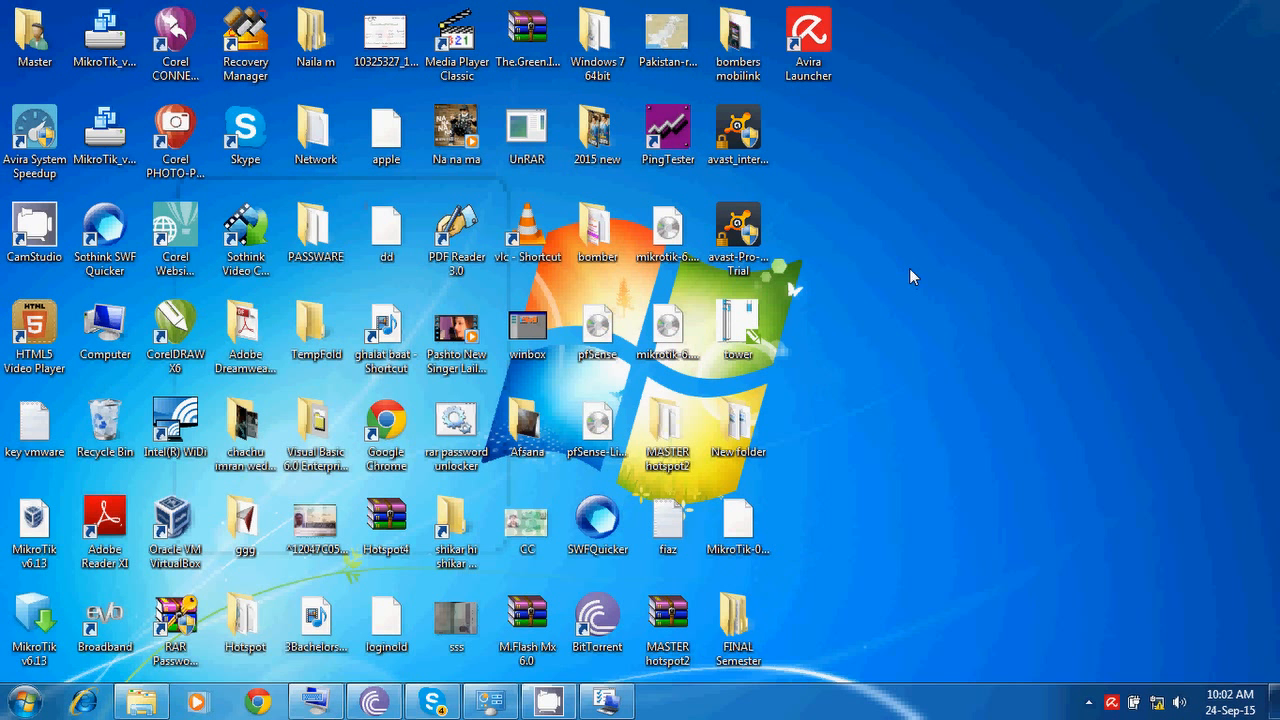
right_click(874, 123)
click(985, 188)
click(262, 703)
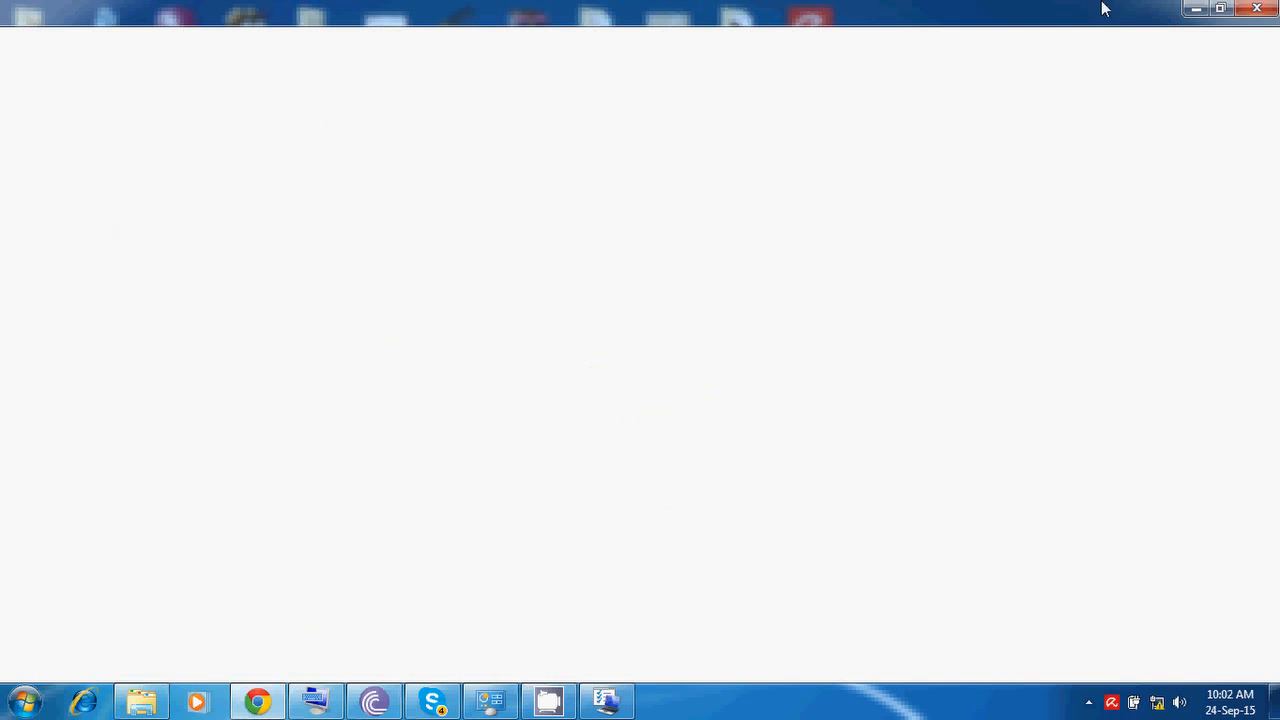
click(1195, 9)
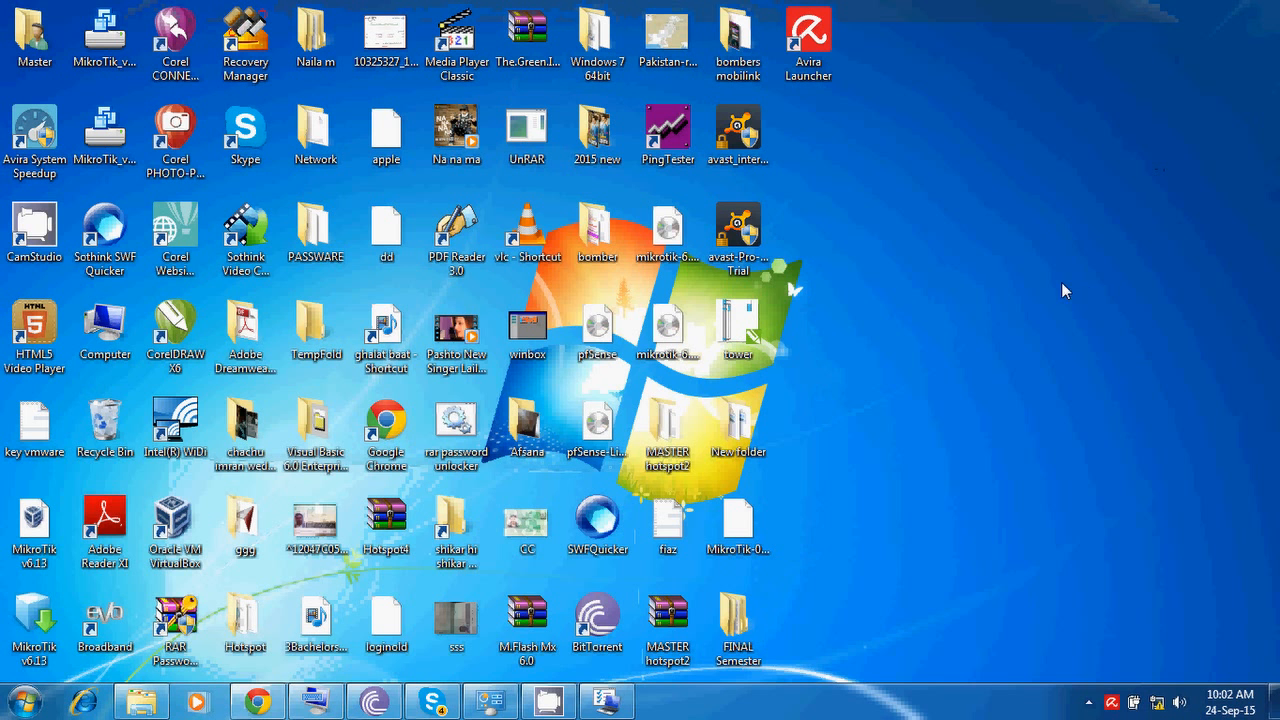
Step: Refresh the desktop again and bring up the tray network icon's menu
right_click(1061, 284)
click(1128, 337)
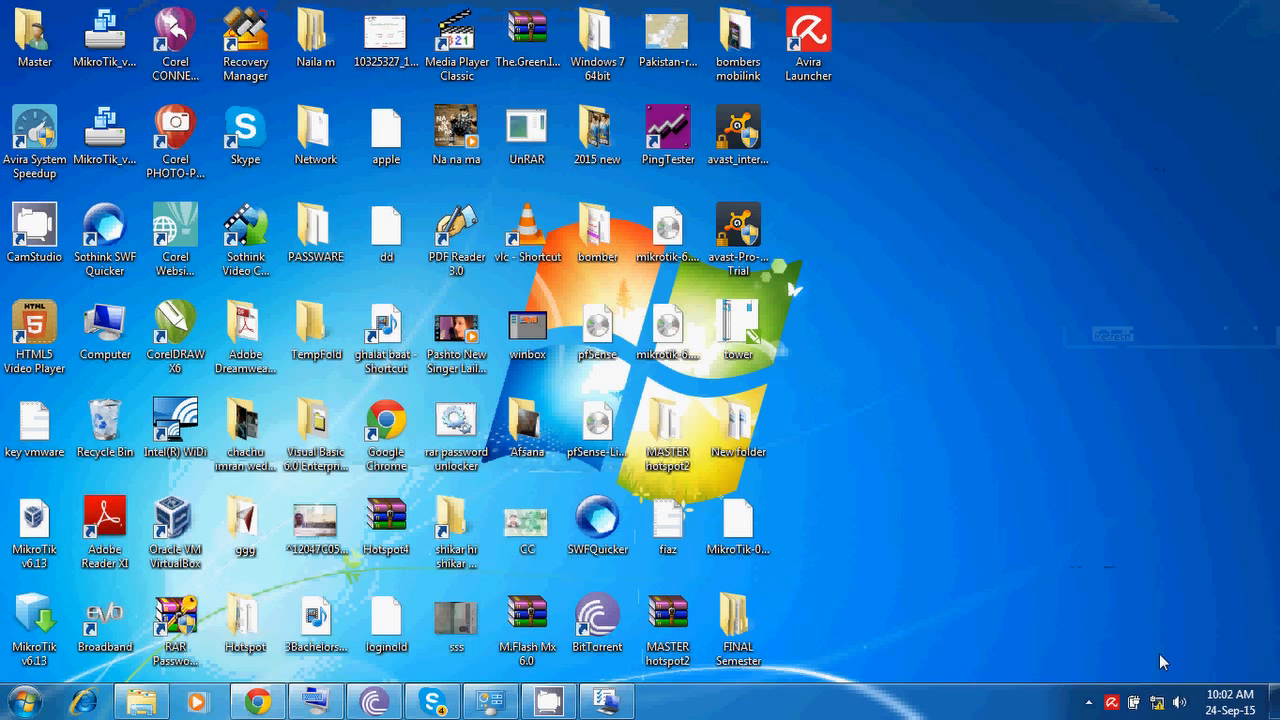
right_click(1159, 705)
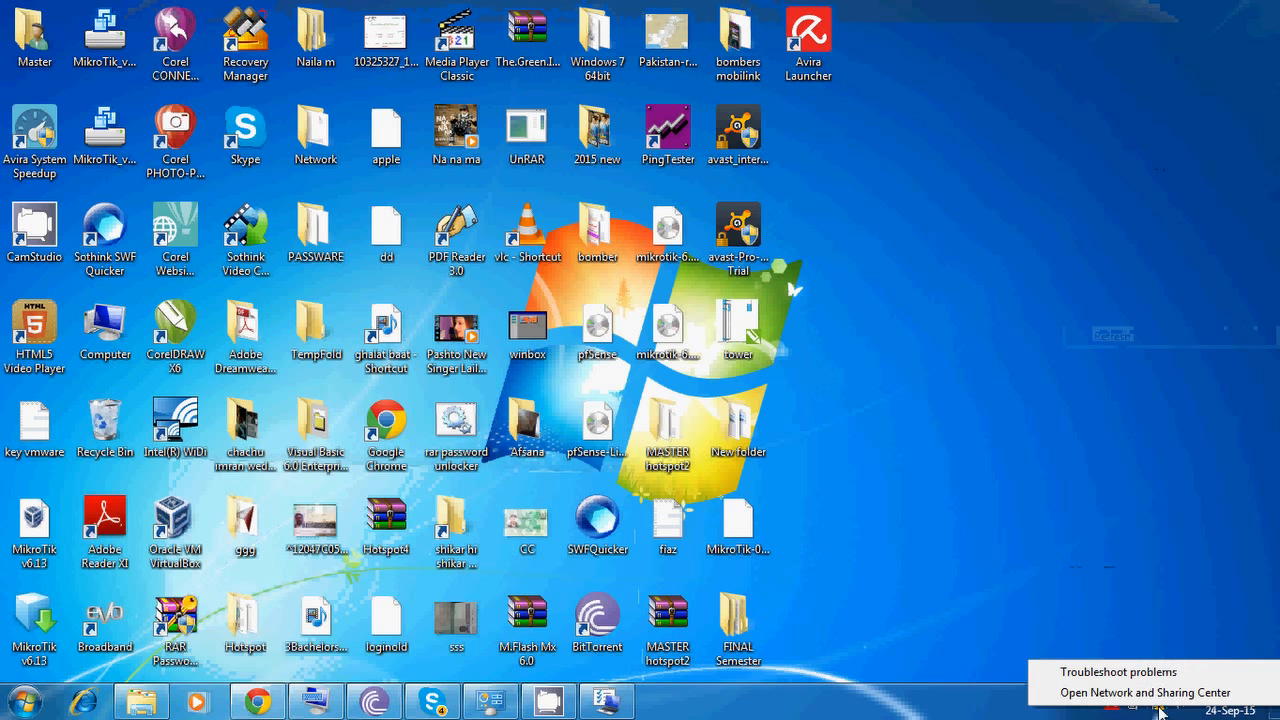
Step: Open Local Area Connection 4's IPv4 settings to check its static 192.168.1.100 address
click(1148, 692)
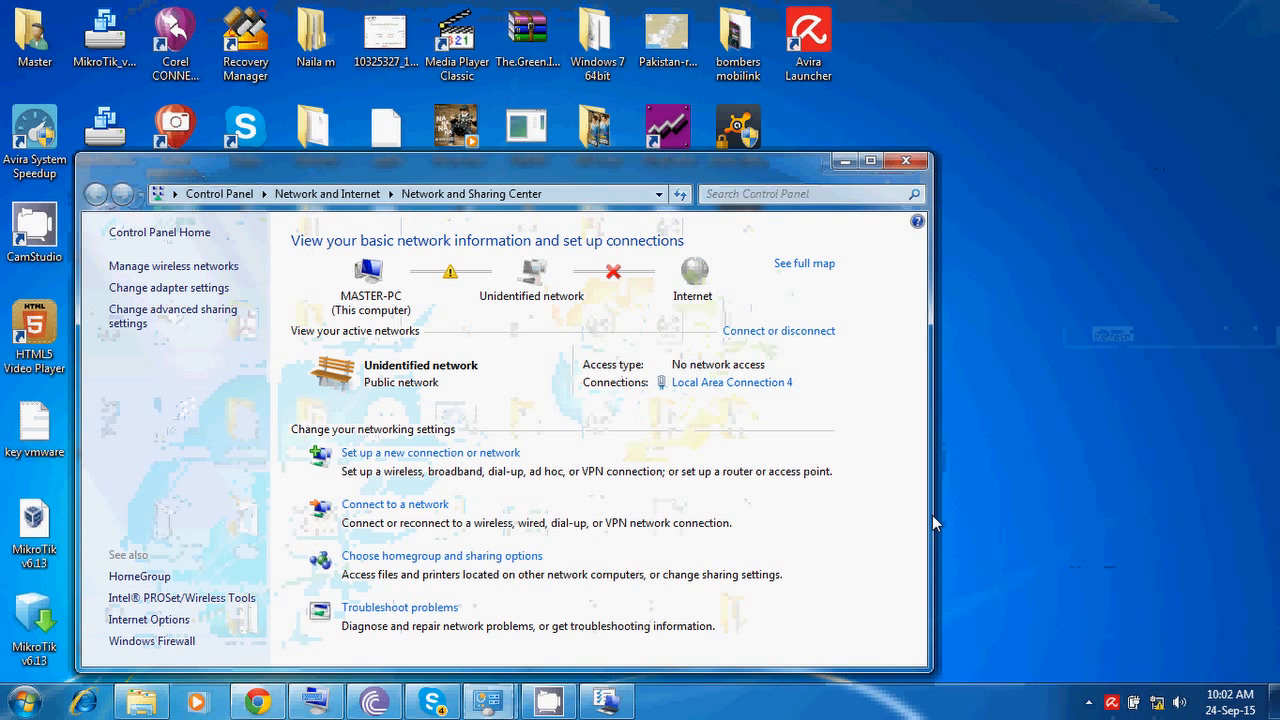
click(155, 292)
double_click(360, 266)
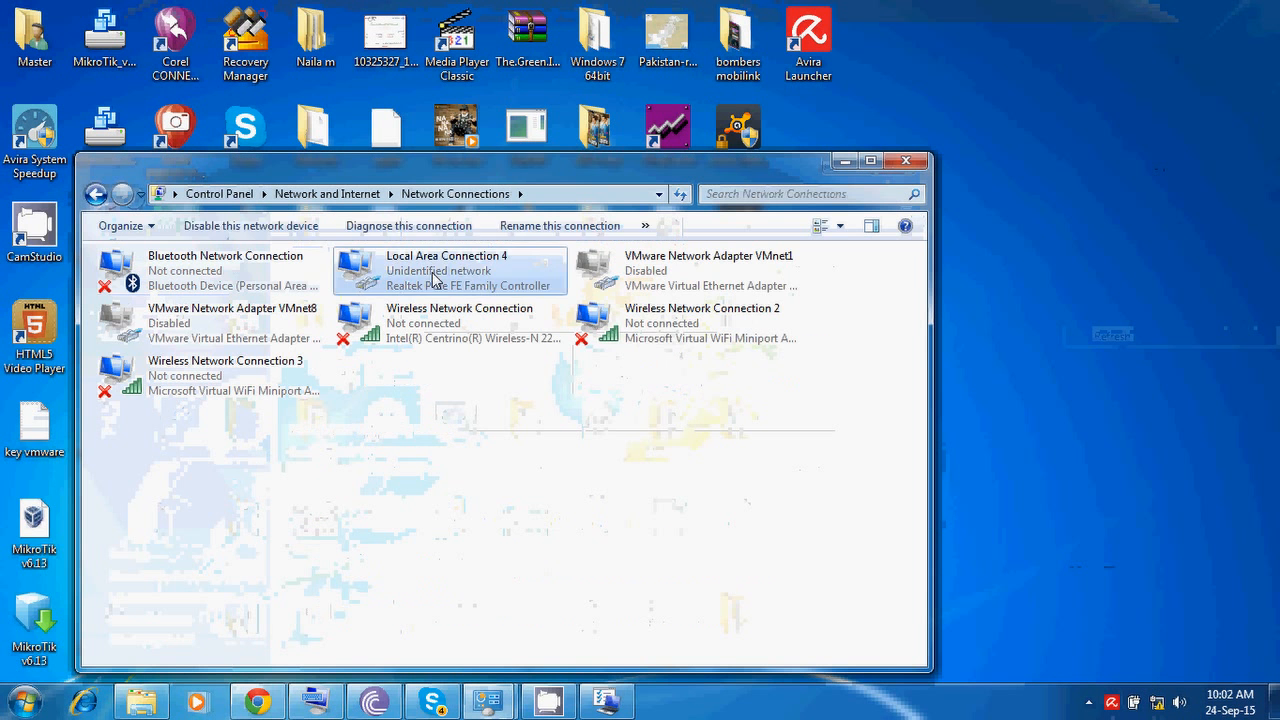
click(537, 505)
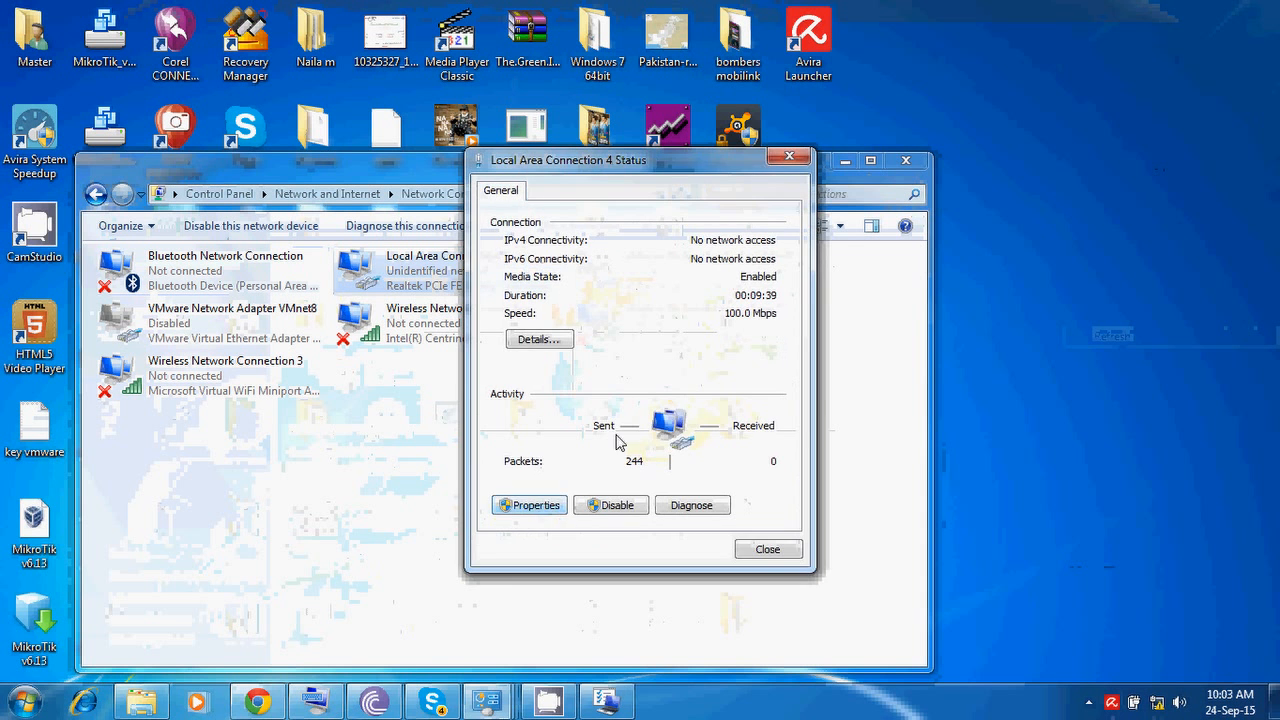
scroll(797, 374, down, 1)
double_click(630, 390)
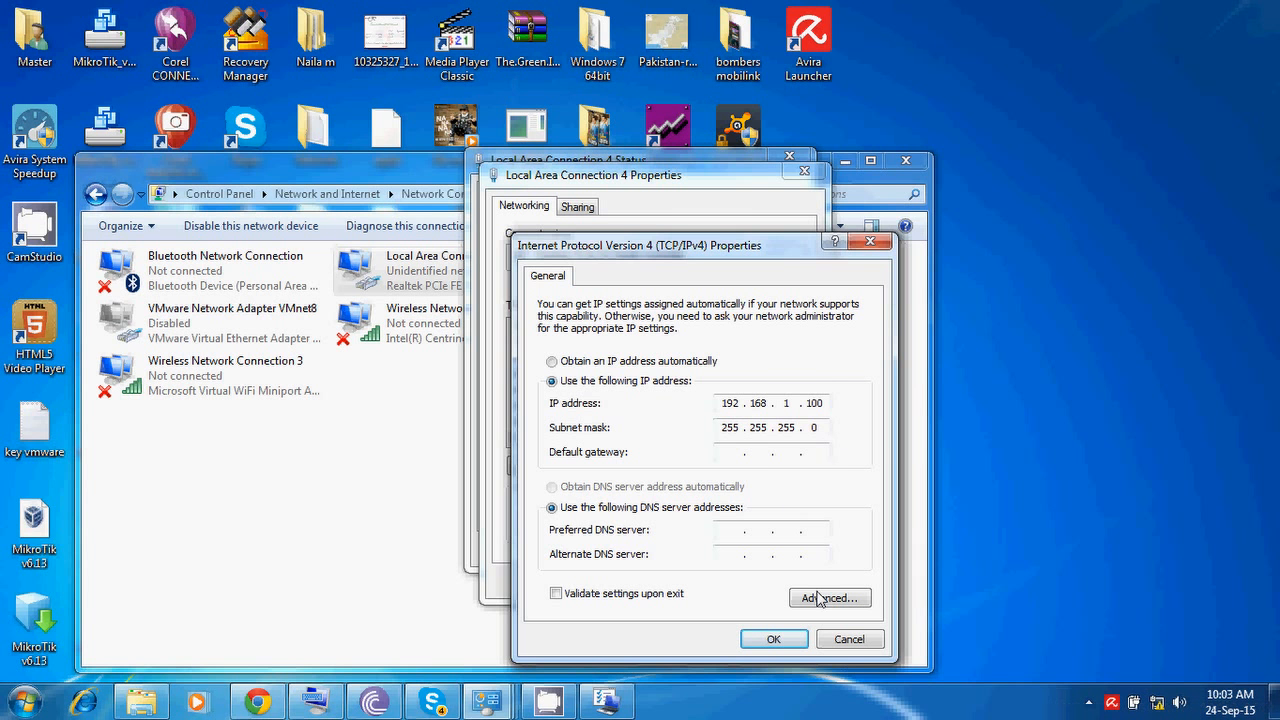
Step: Cancel the IPv4 and adapter properties, review the connection details, and close the status window
click(846, 641)
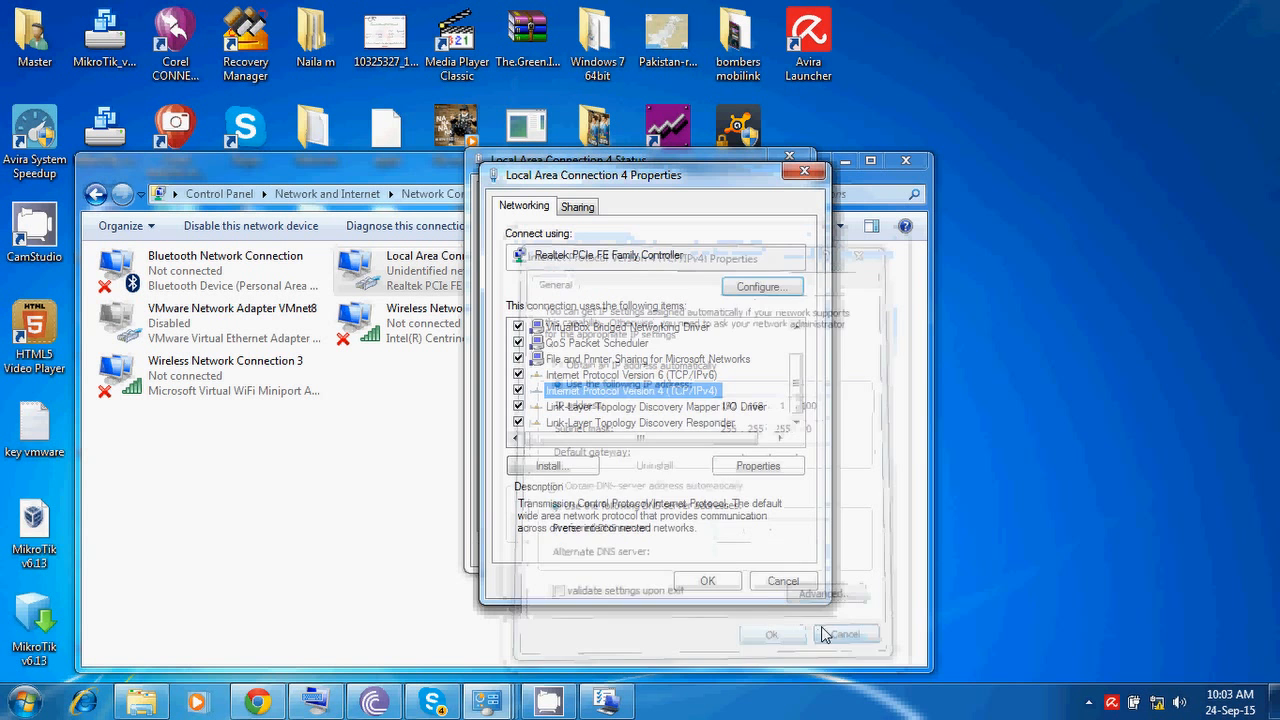
click(775, 582)
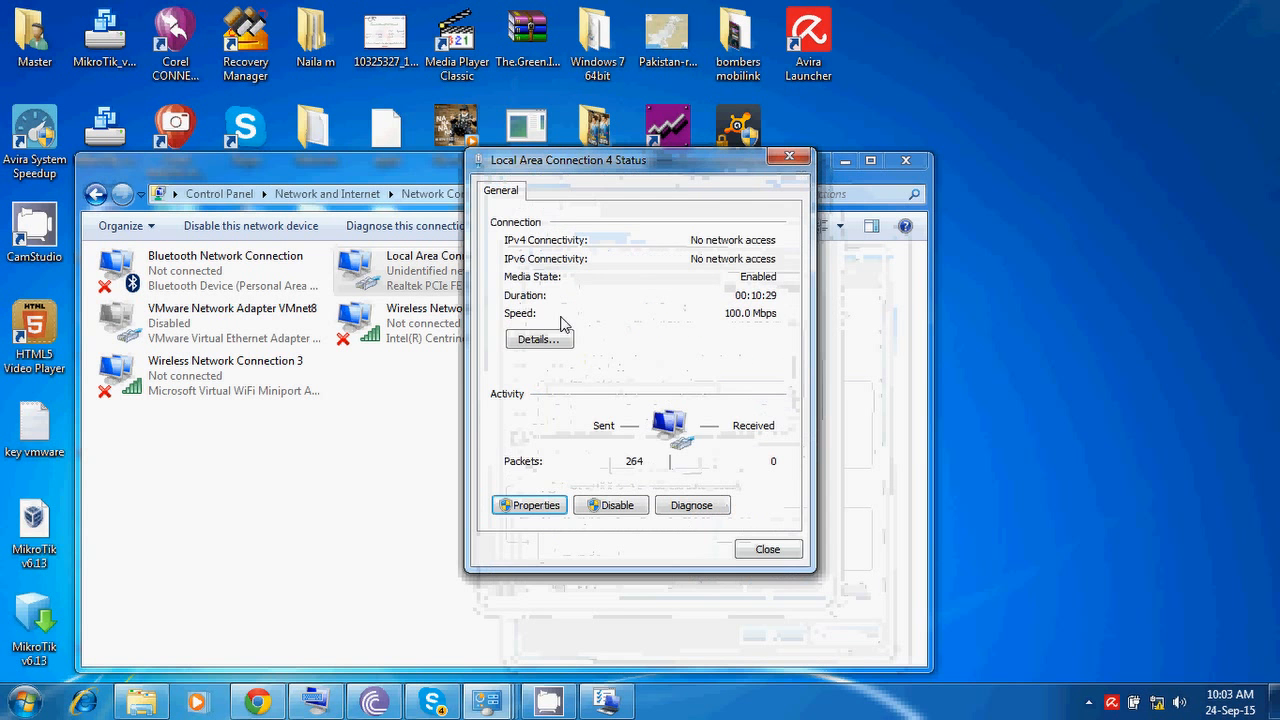
click(525, 340)
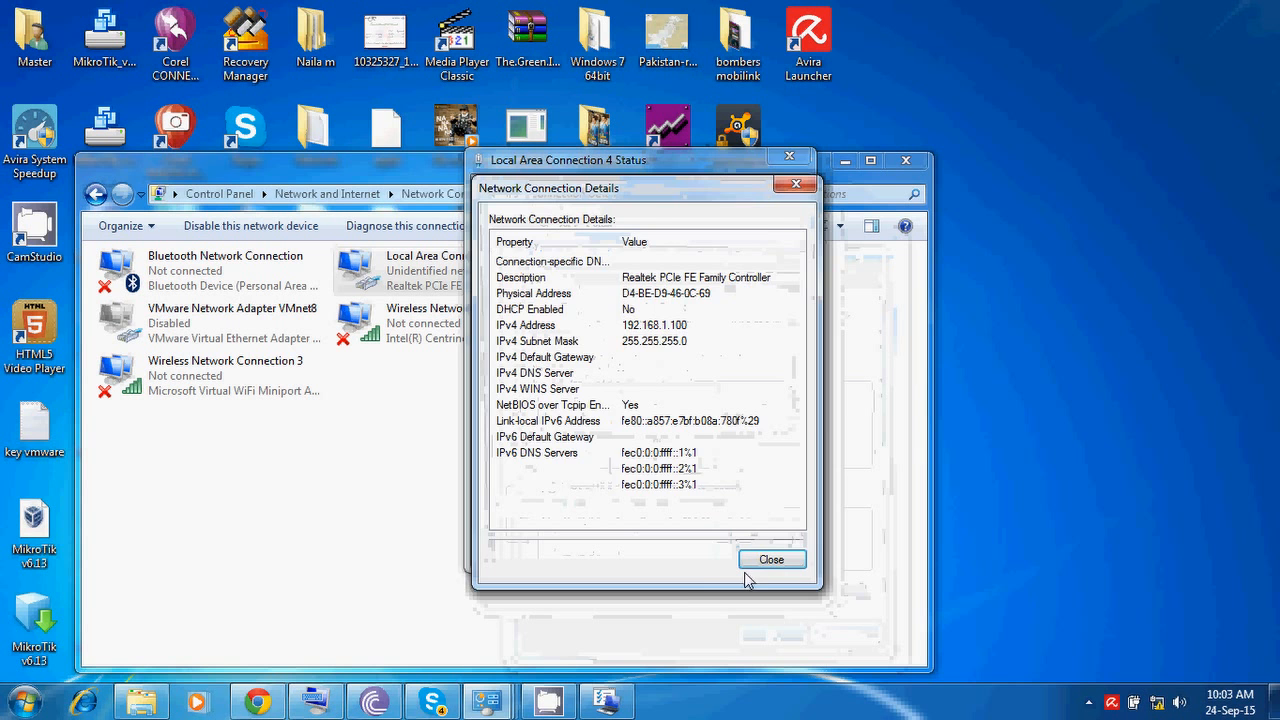
click(771, 560)
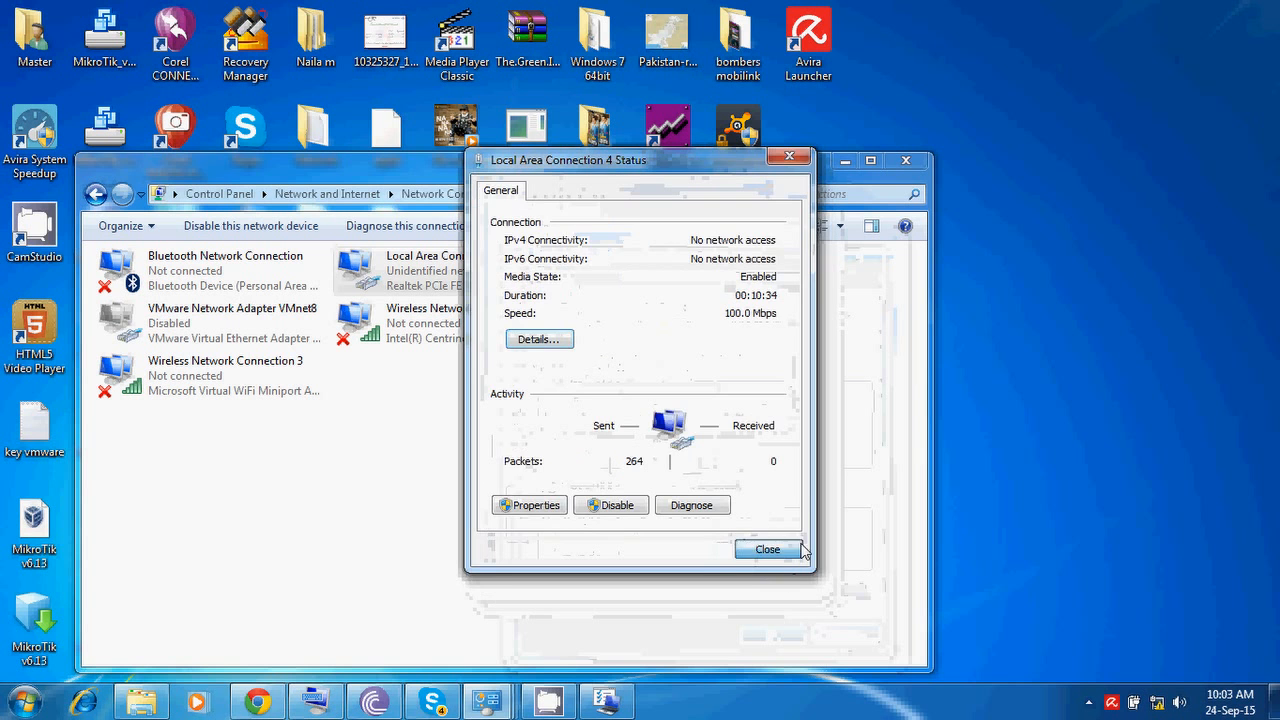
click(768, 549)
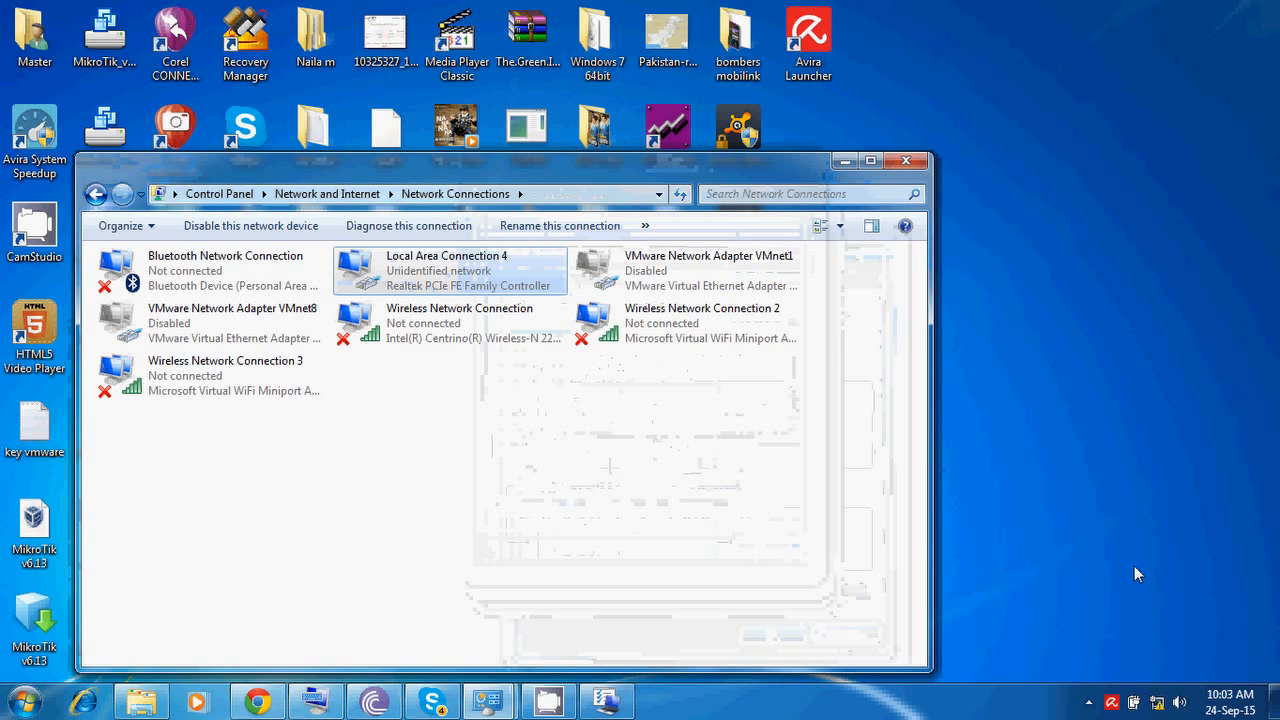
Step: Refresh the desktop and minimize the Network Connections window
right_click(1063, 321)
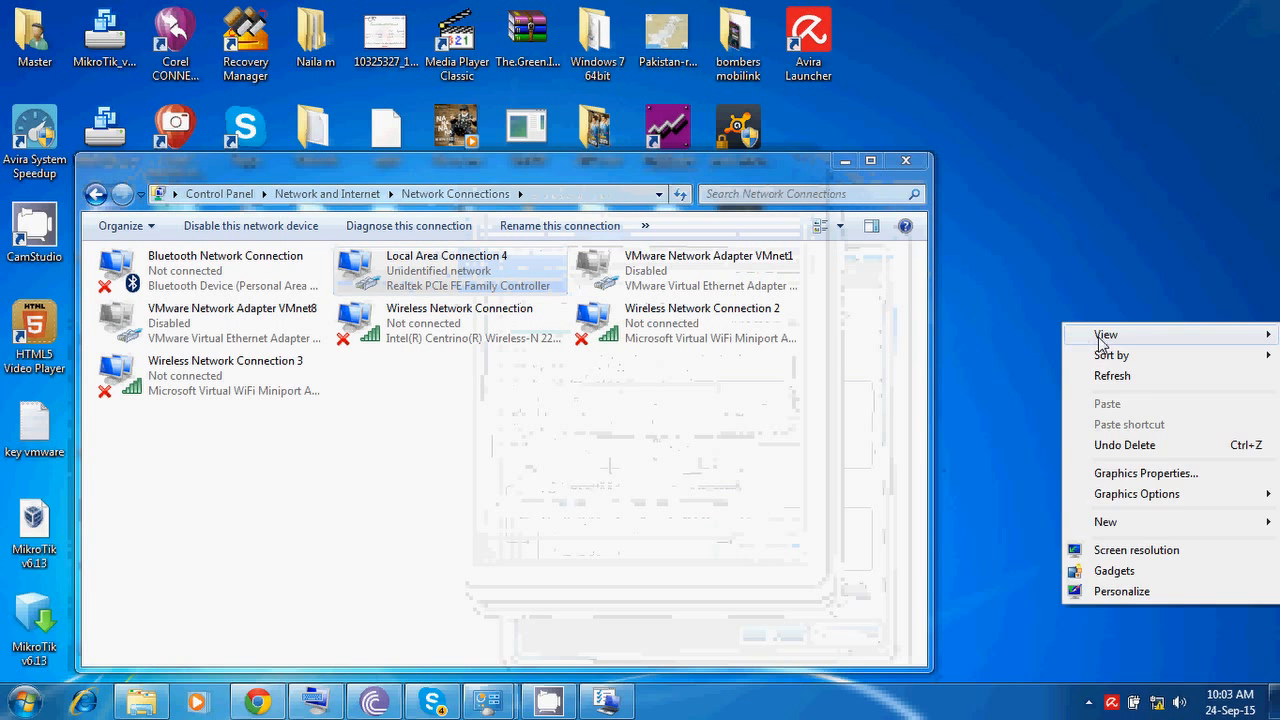
click(1137, 380)
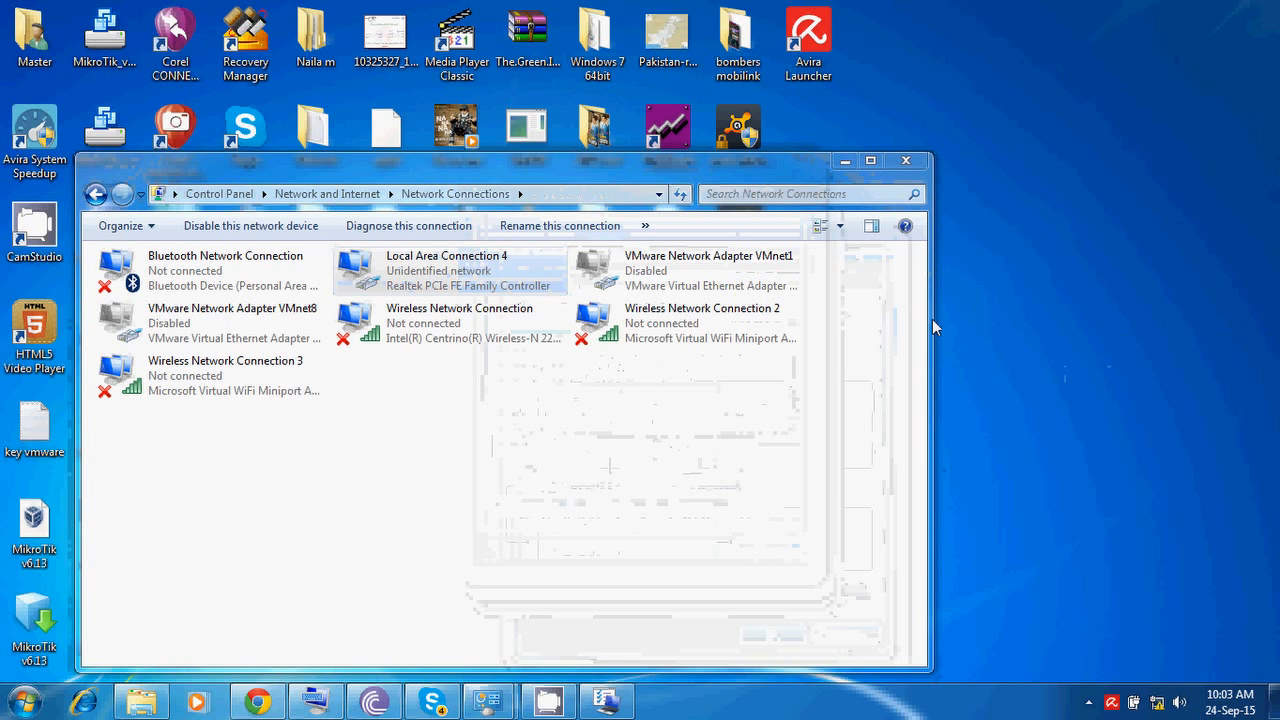
click(845, 161)
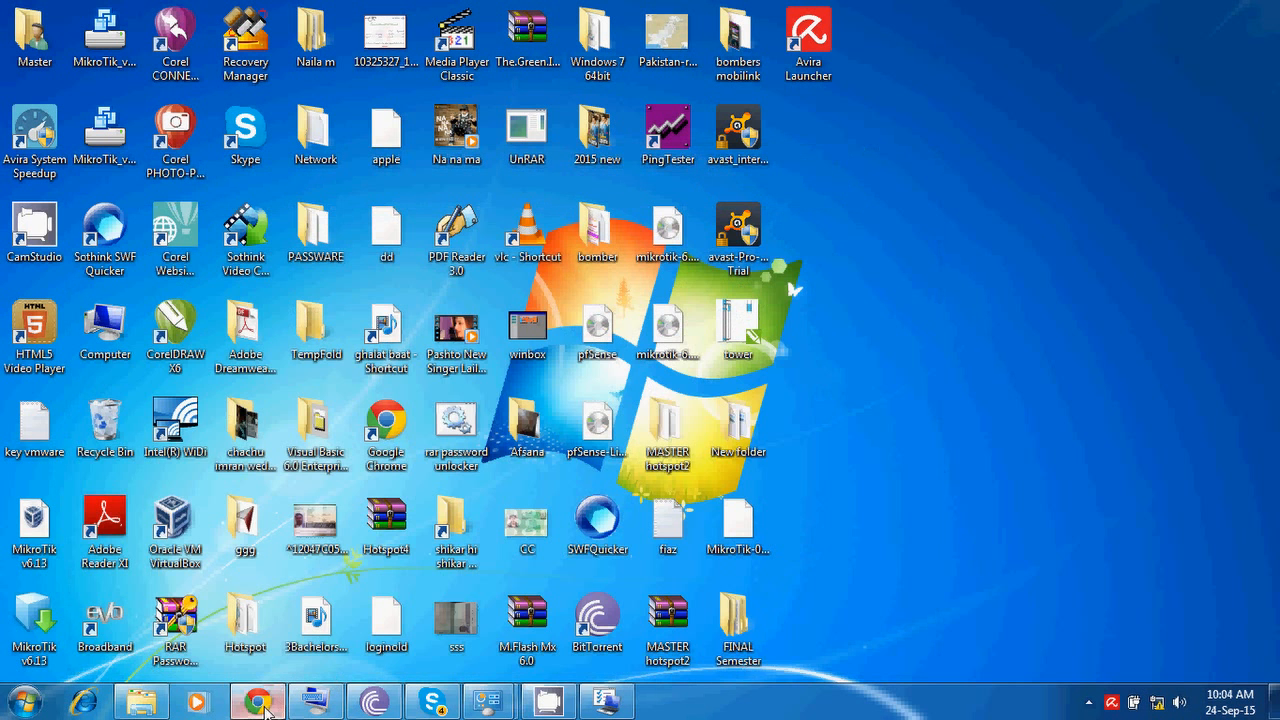
Step: Restore Chrome and bring up the On-Screen Keyboard with the address bar focused
click(257, 702)
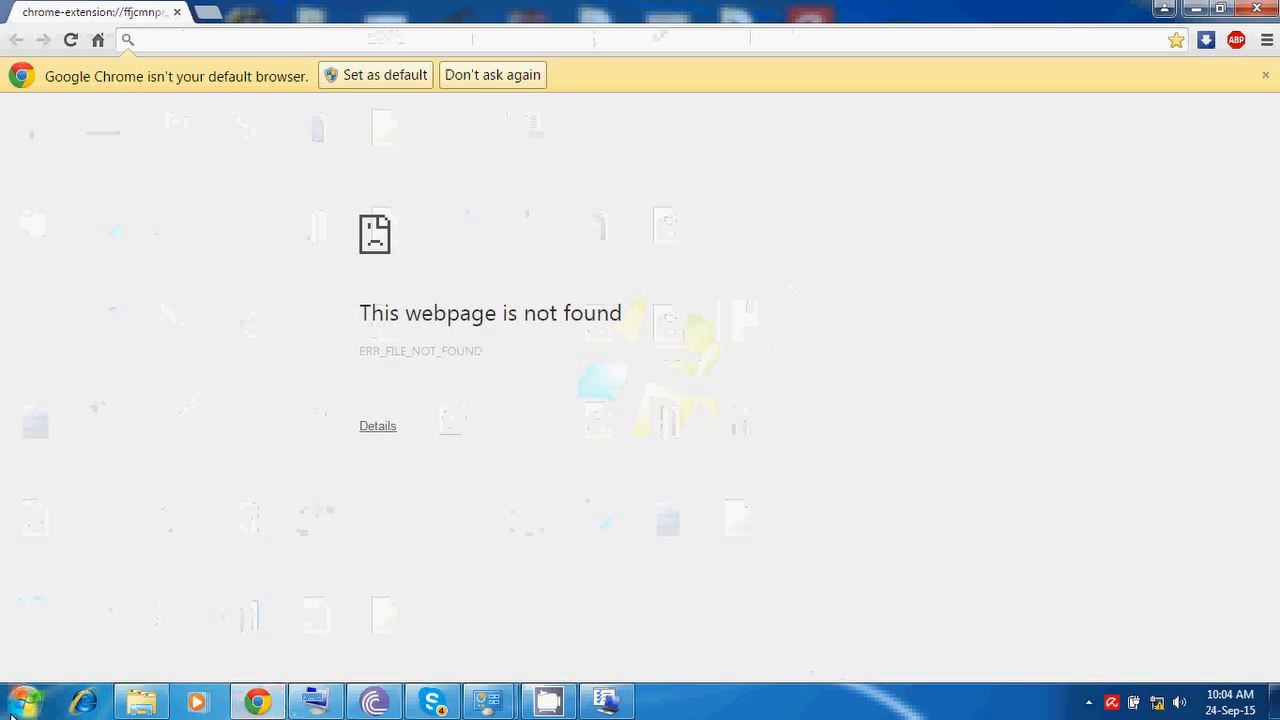
click(316, 701)
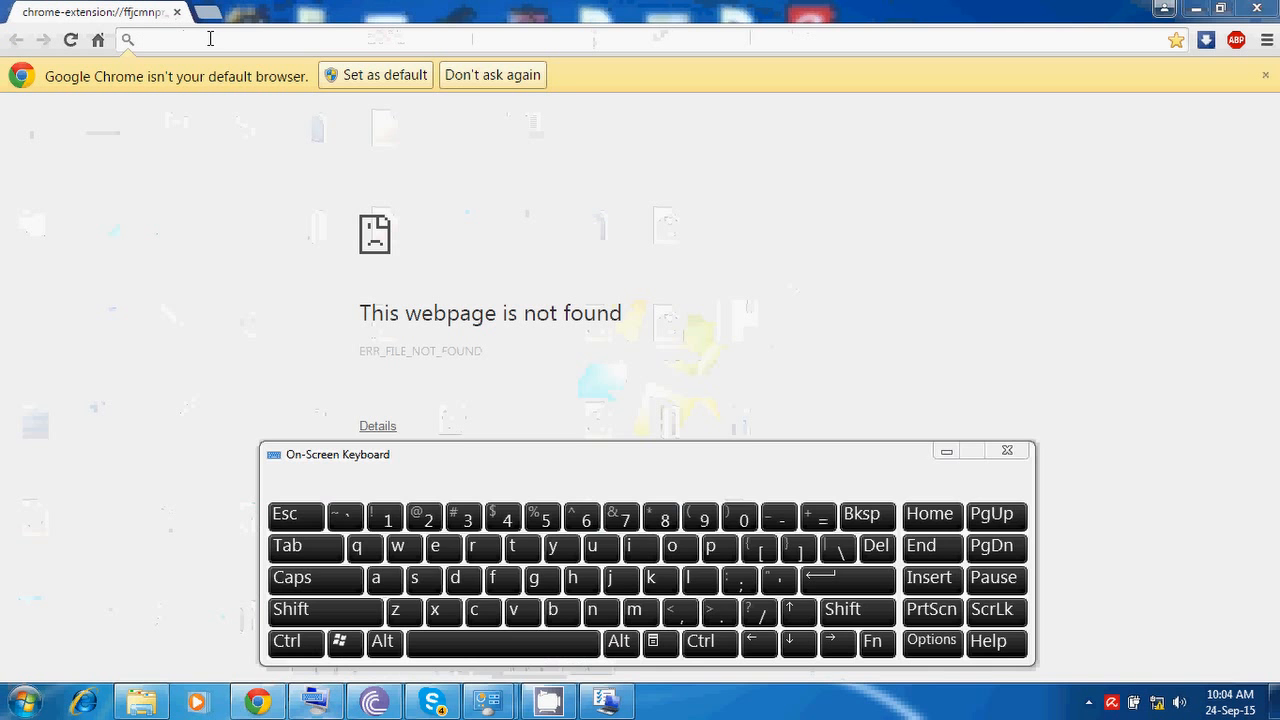
click(210, 39)
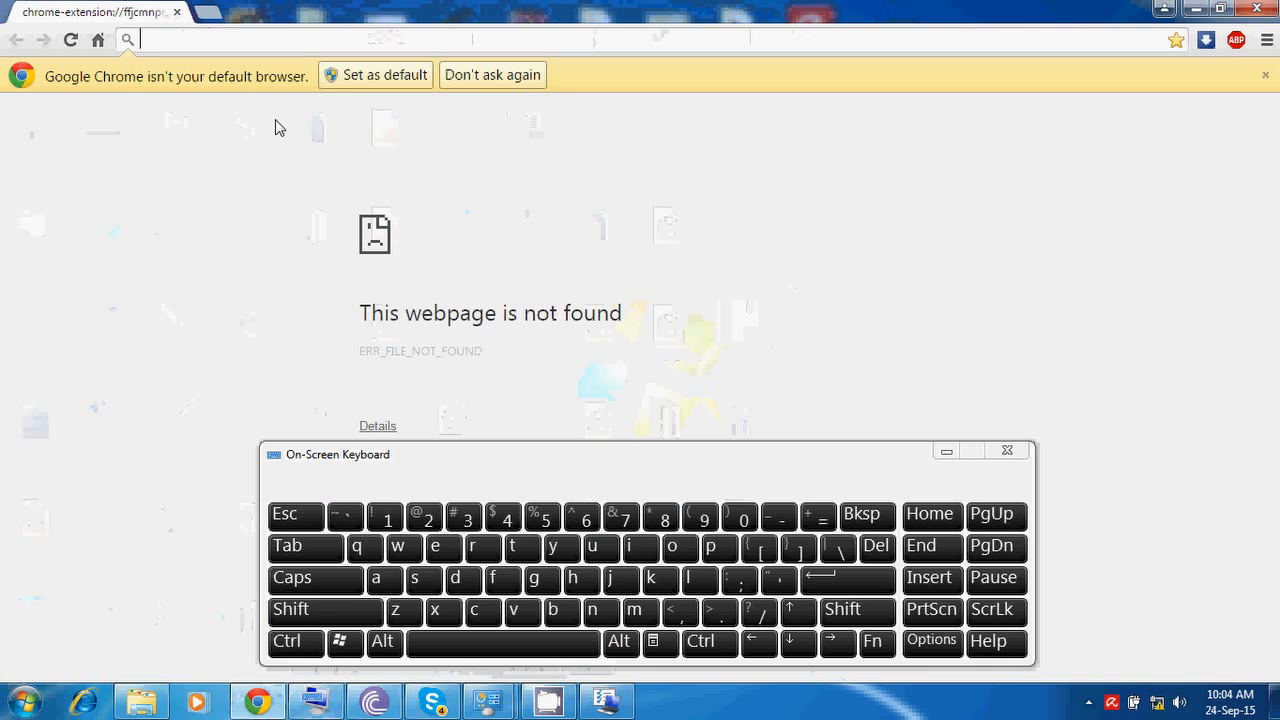
Step: Enter 192.168.1.254 in the address bar and load the access point's page
click(385, 517)
click(703, 517)
click(425, 517)
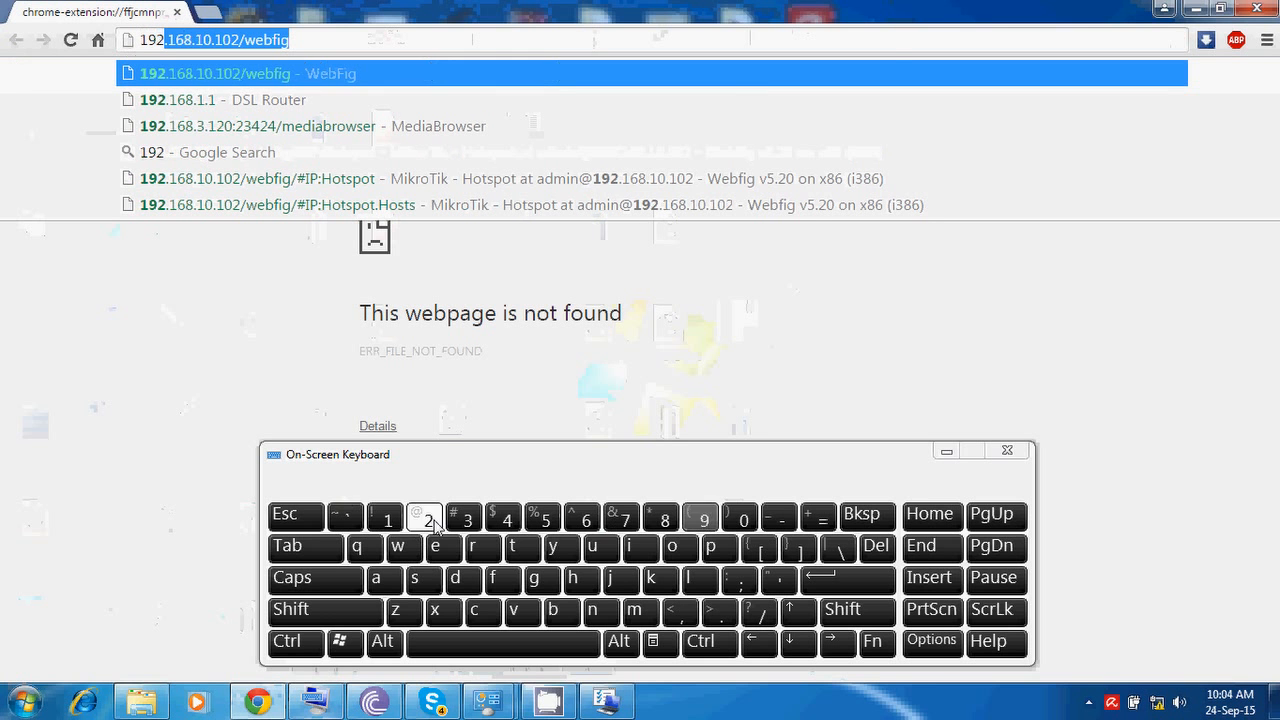
click(718, 612)
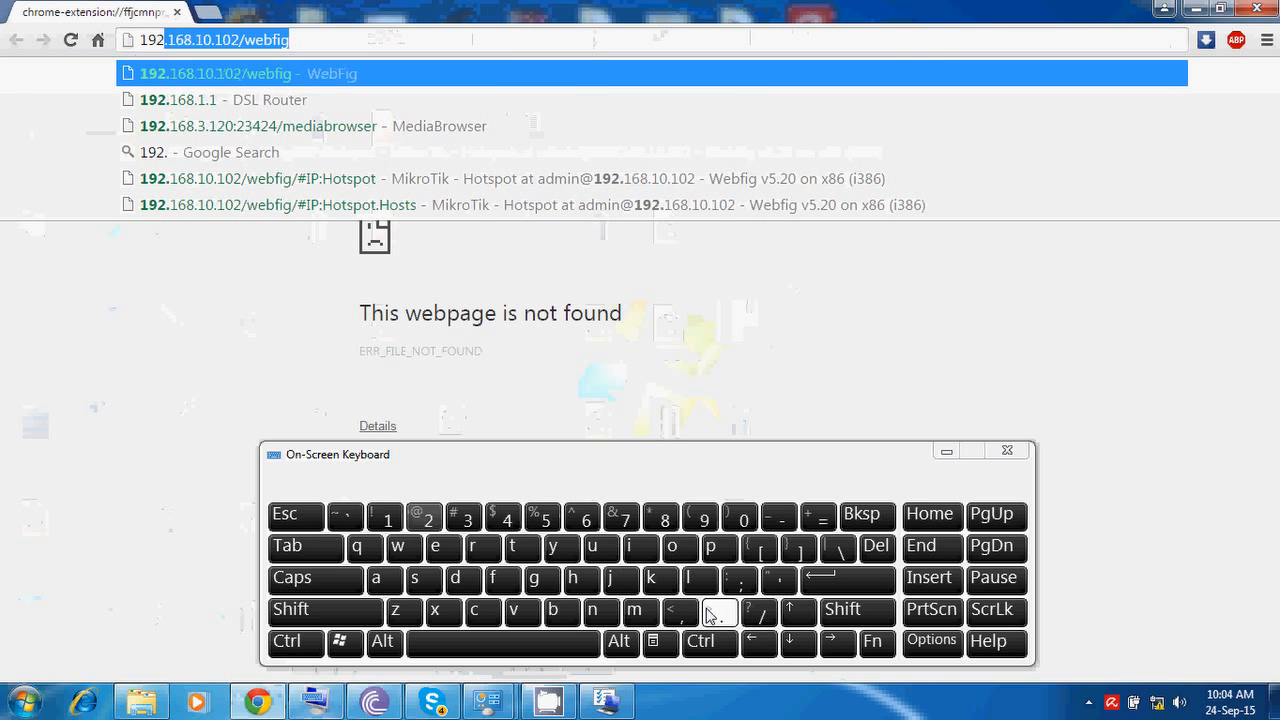
click(385, 517)
click(582, 517)
click(664, 517)
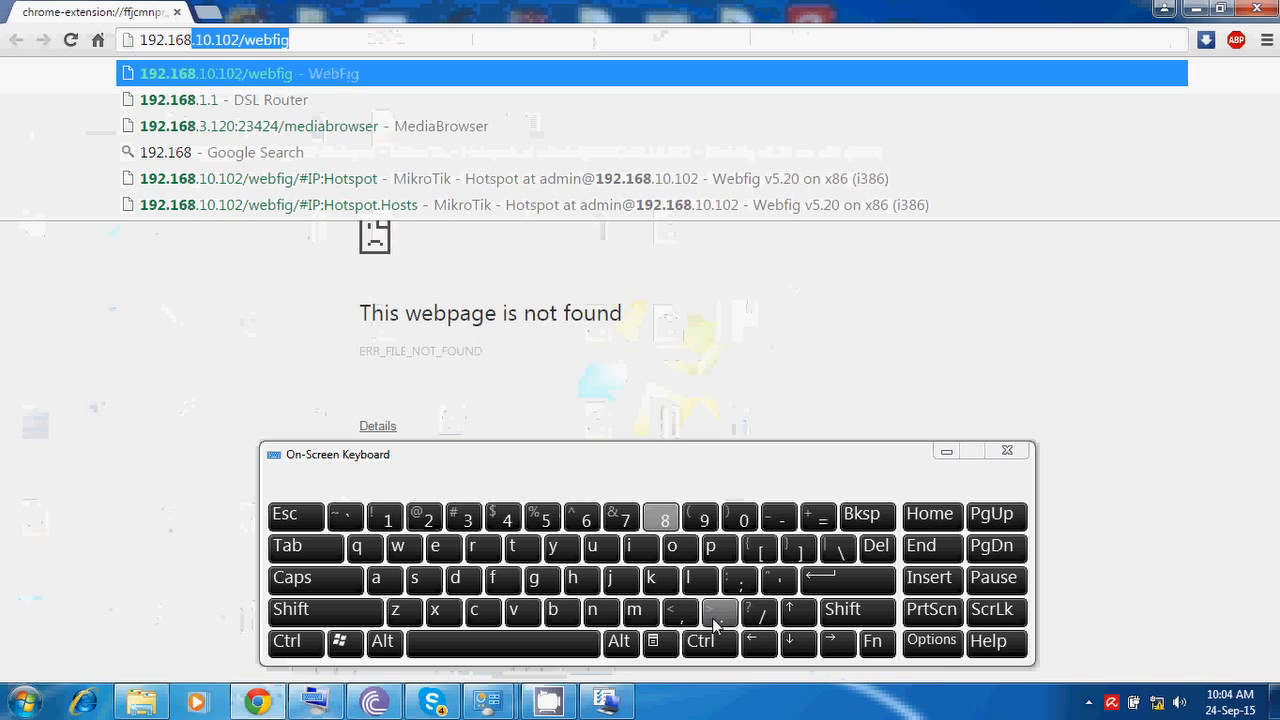
click(718, 612)
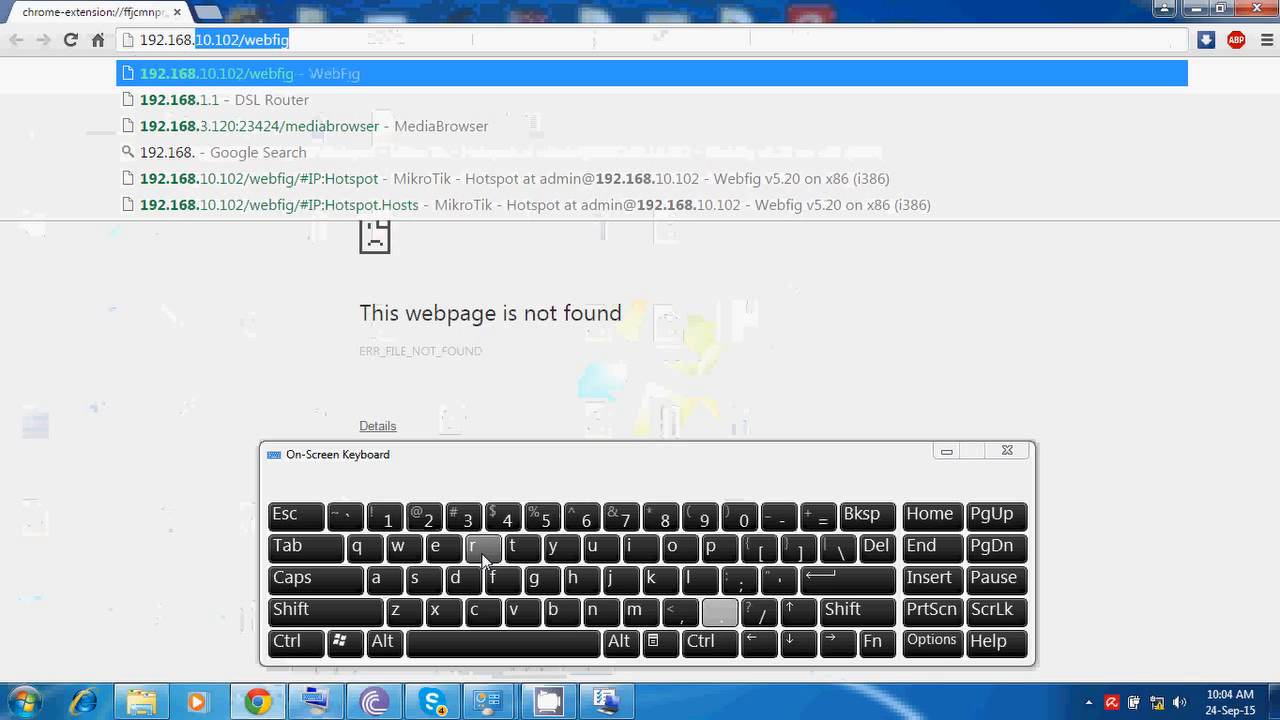
click(385, 517)
click(718, 612)
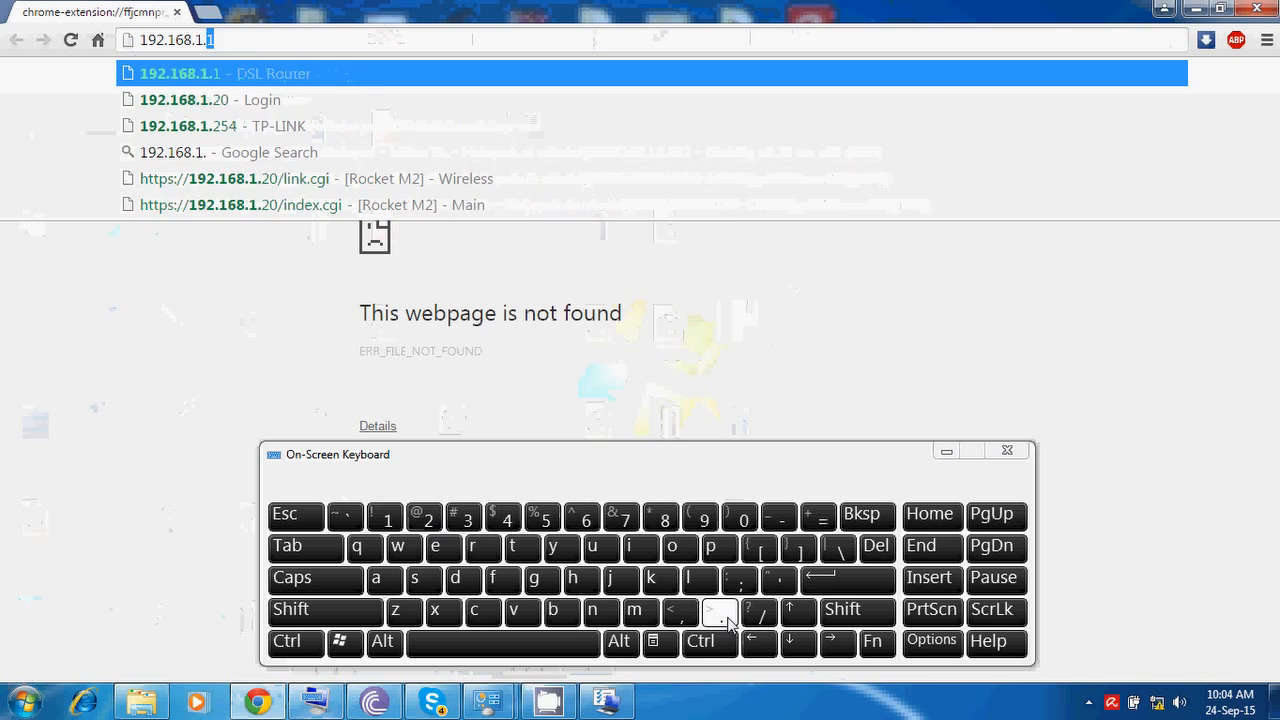
click(425, 517)
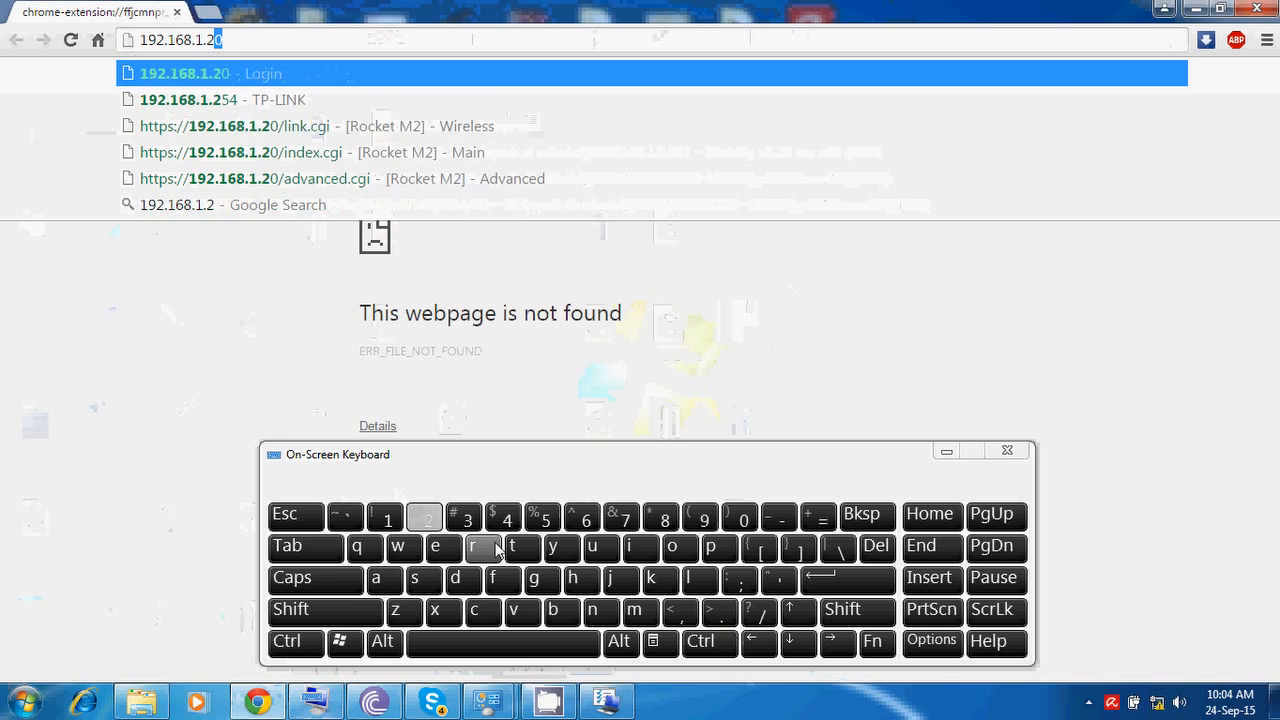
click(543, 517)
click(505, 517)
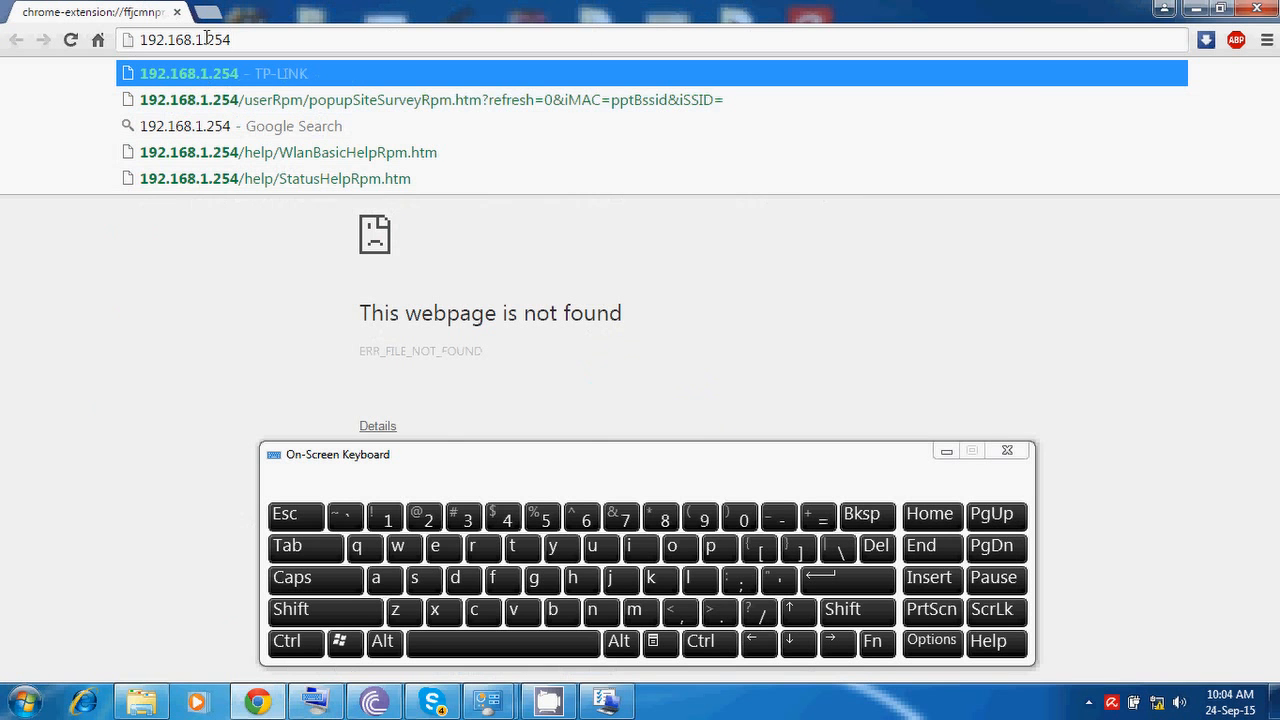
click(874, 582)
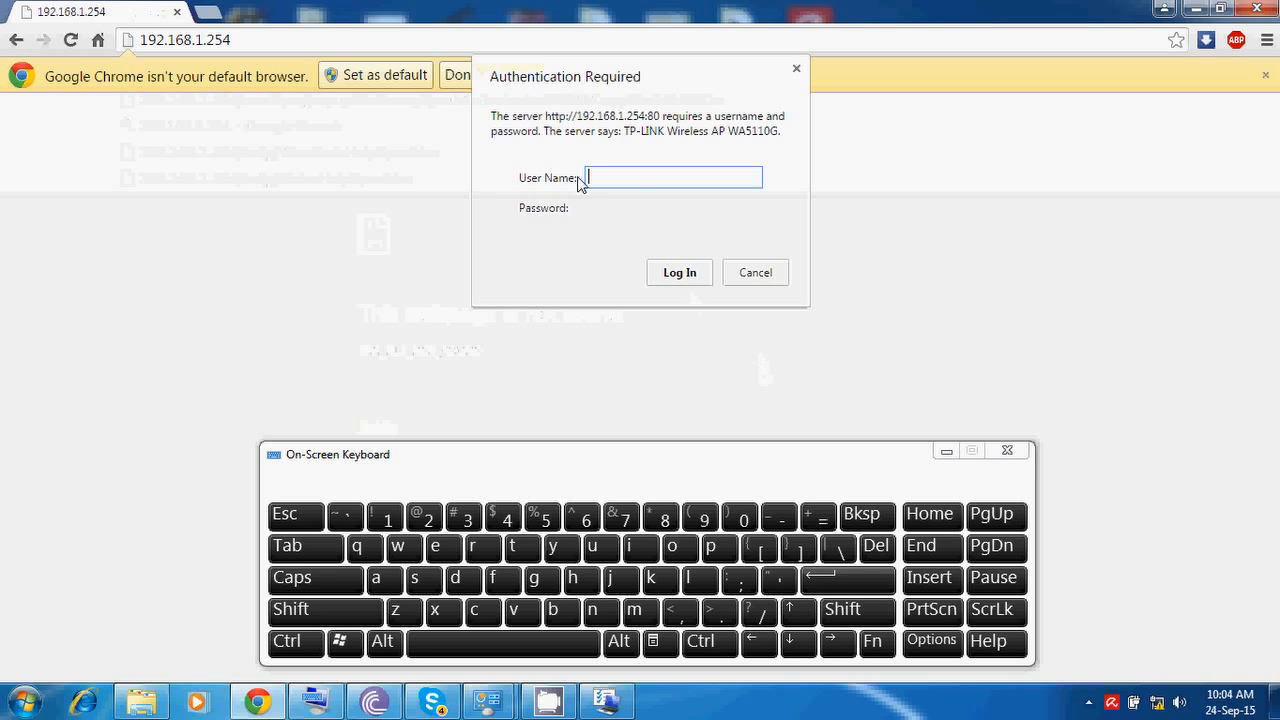
Step: Enter the admin user name in the login prompt with the On-Screen Keyboard
click(381, 580)
click(456, 580)
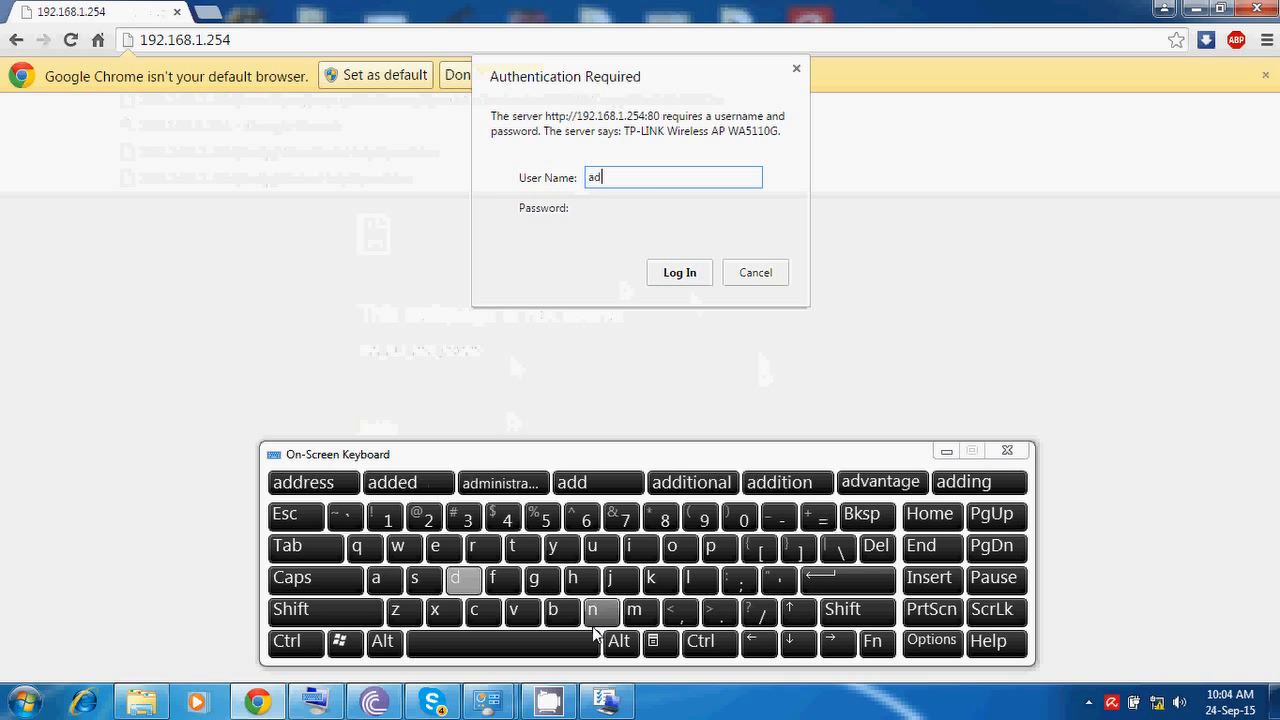
click(640, 610)
click(636, 546)
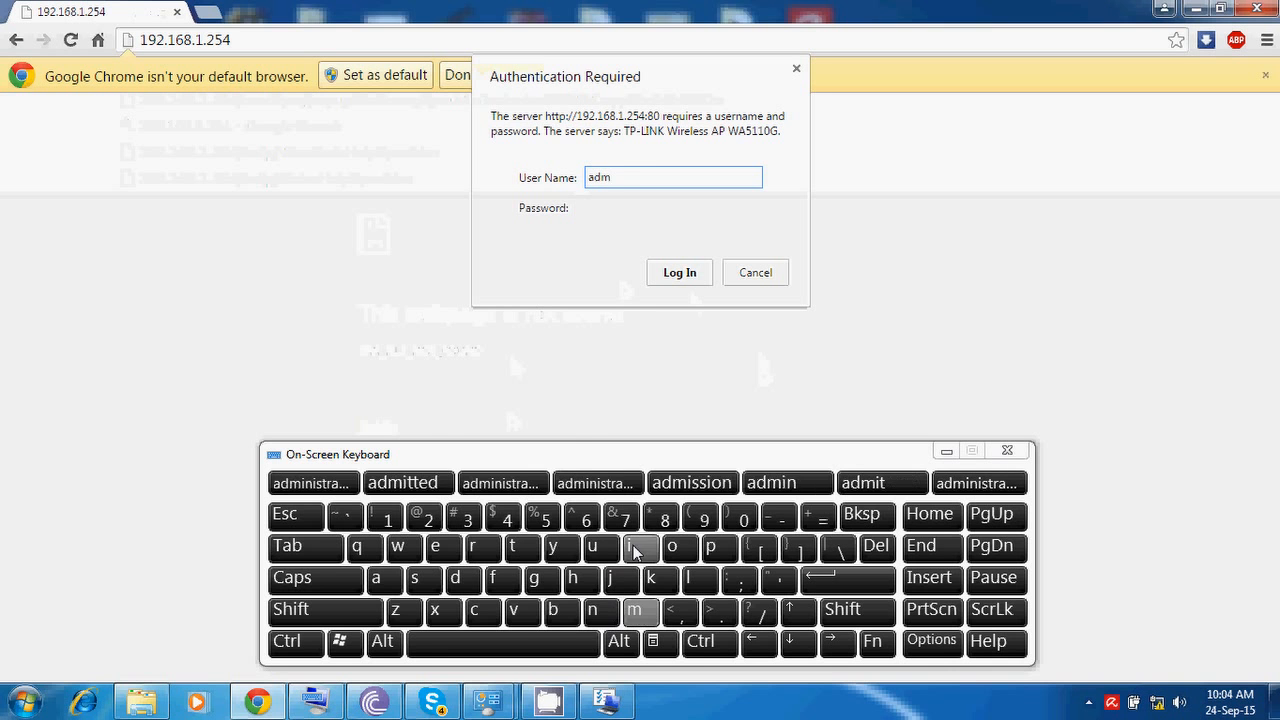
click(603, 612)
click(640, 207)
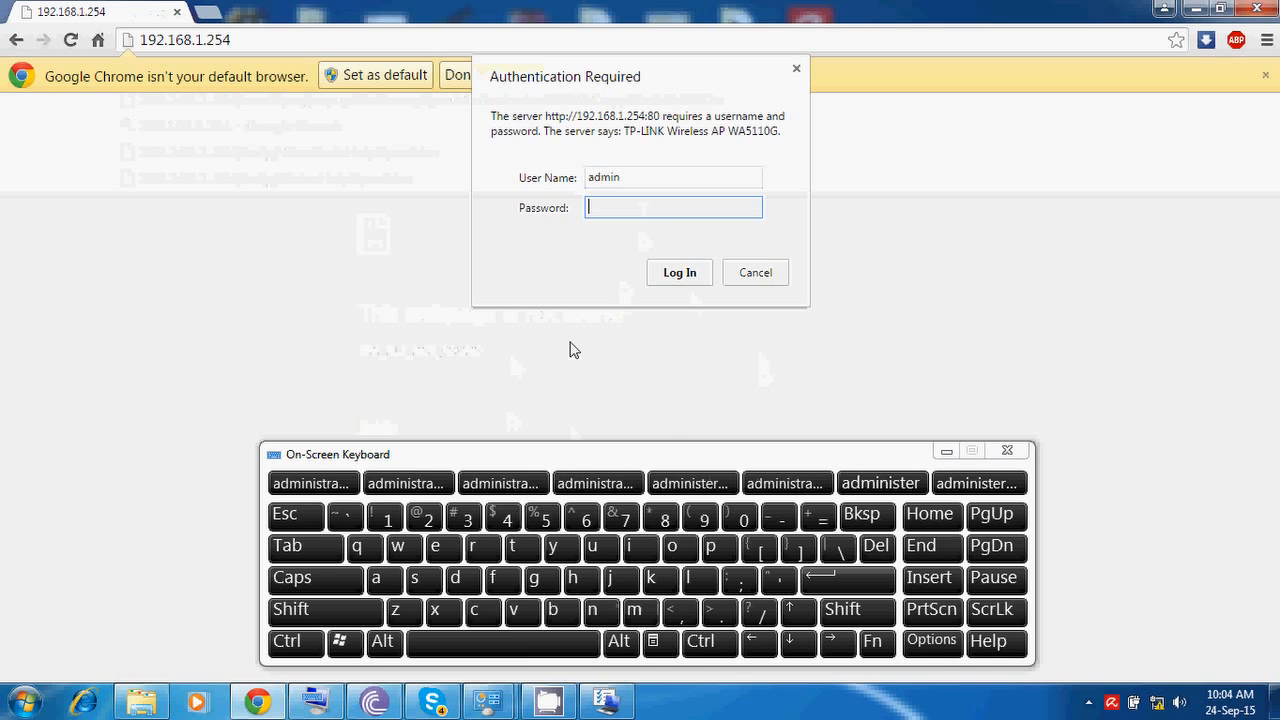
Step: Enter the admin password, log in, decline Chrome's password saving, and go to Operation Mode
click(375, 579)
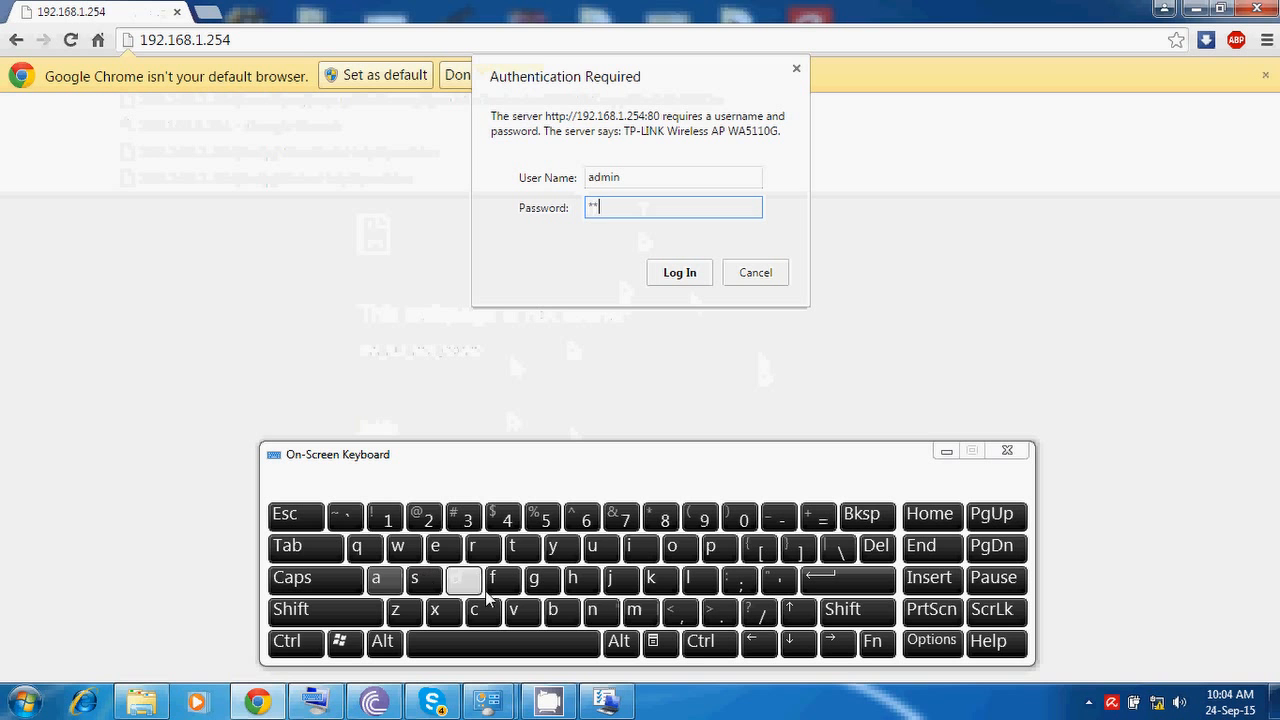
click(456, 579)
click(640, 612)
click(638, 548)
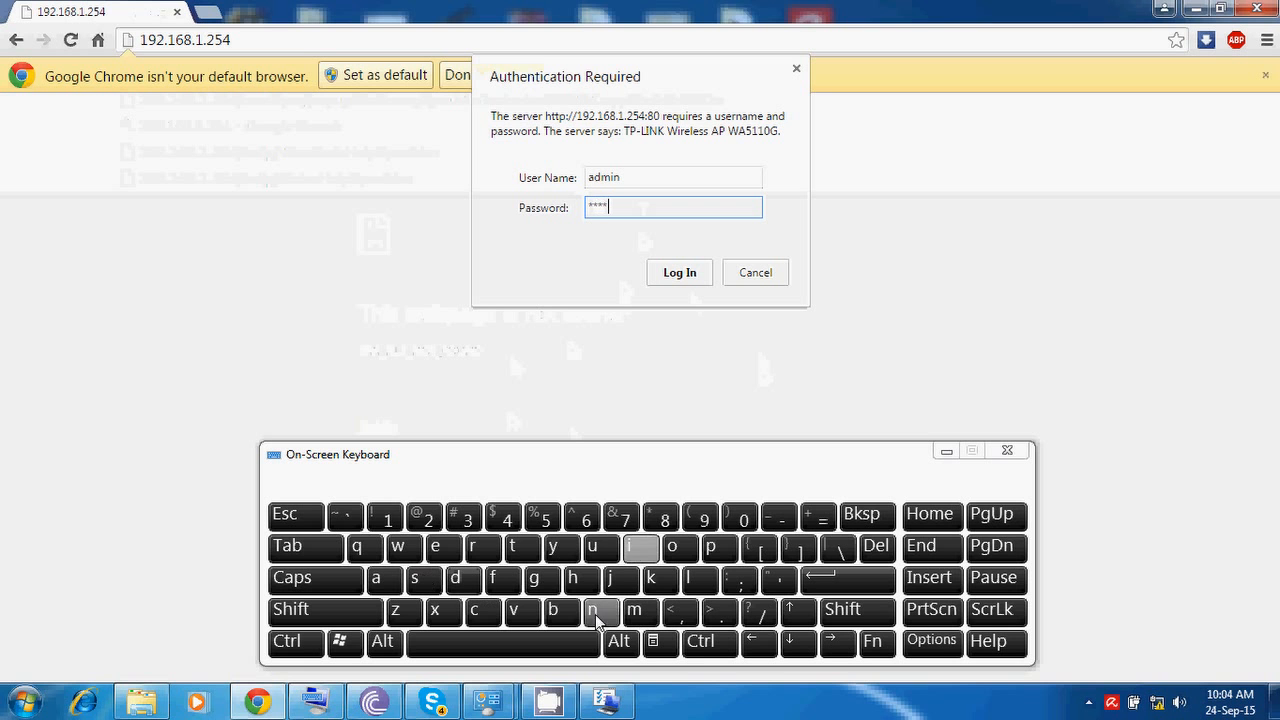
click(600, 612)
click(848, 579)
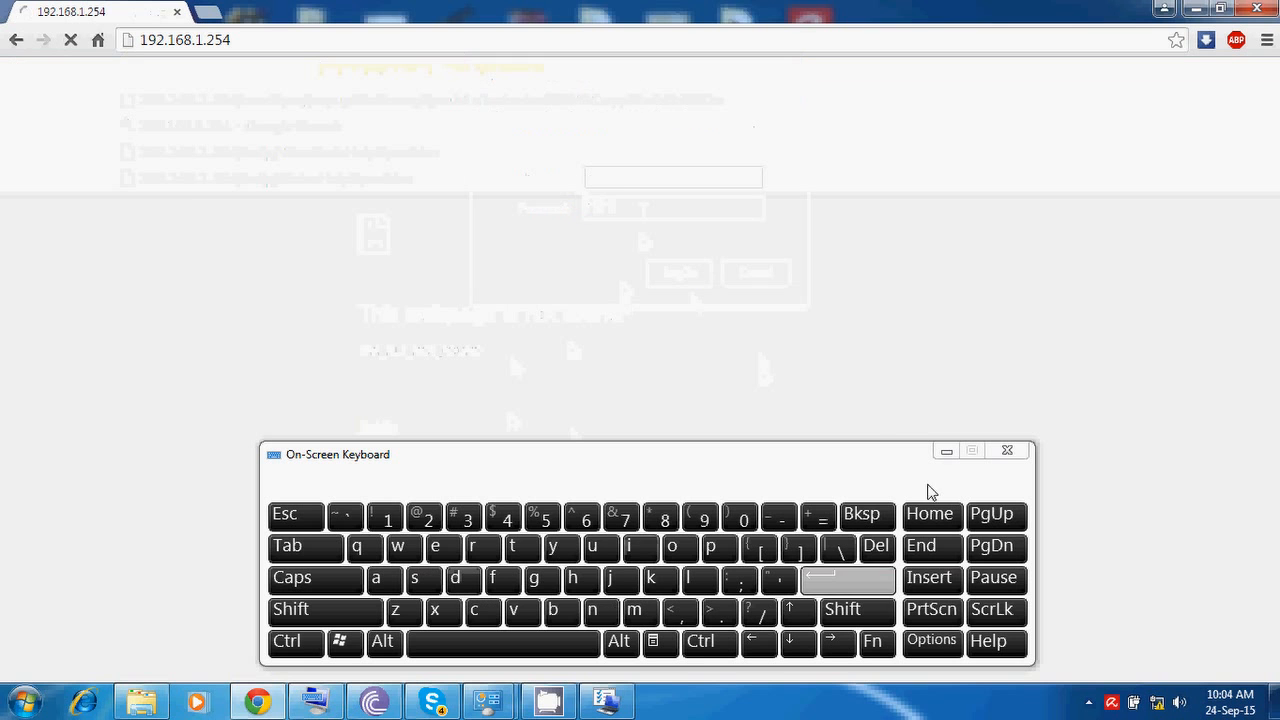
click(944, 452)
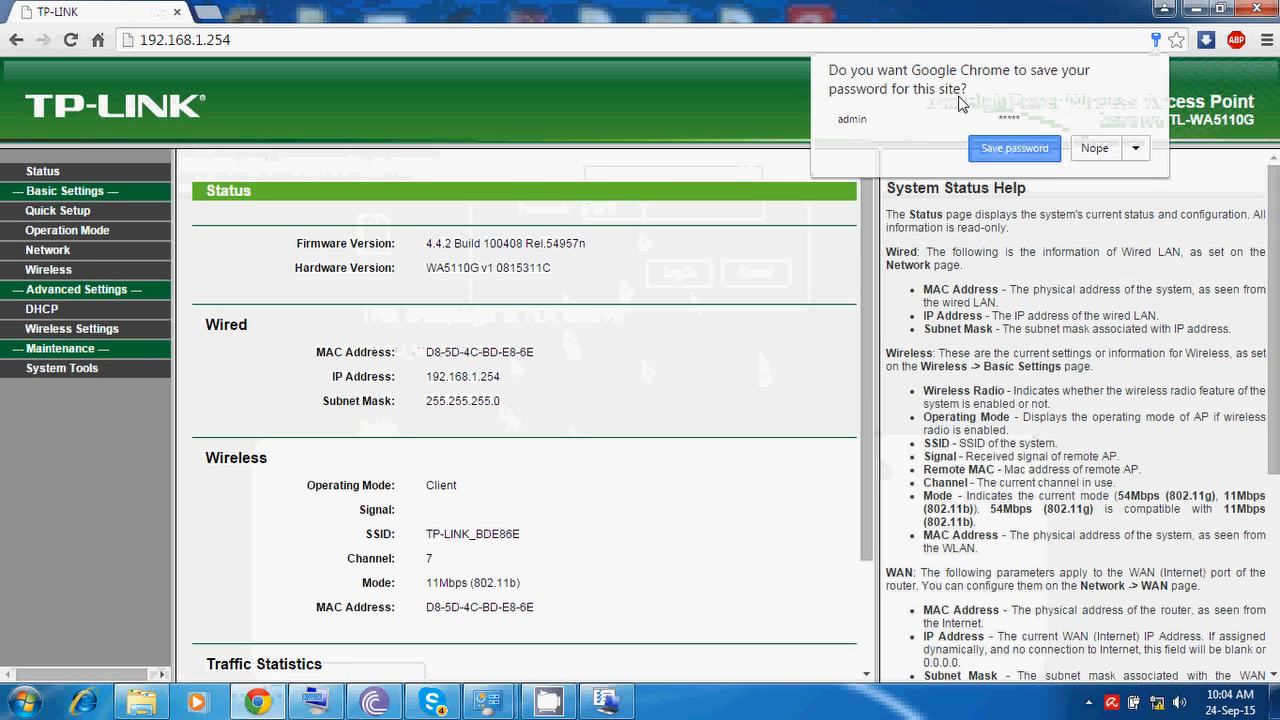
click(652, 105)
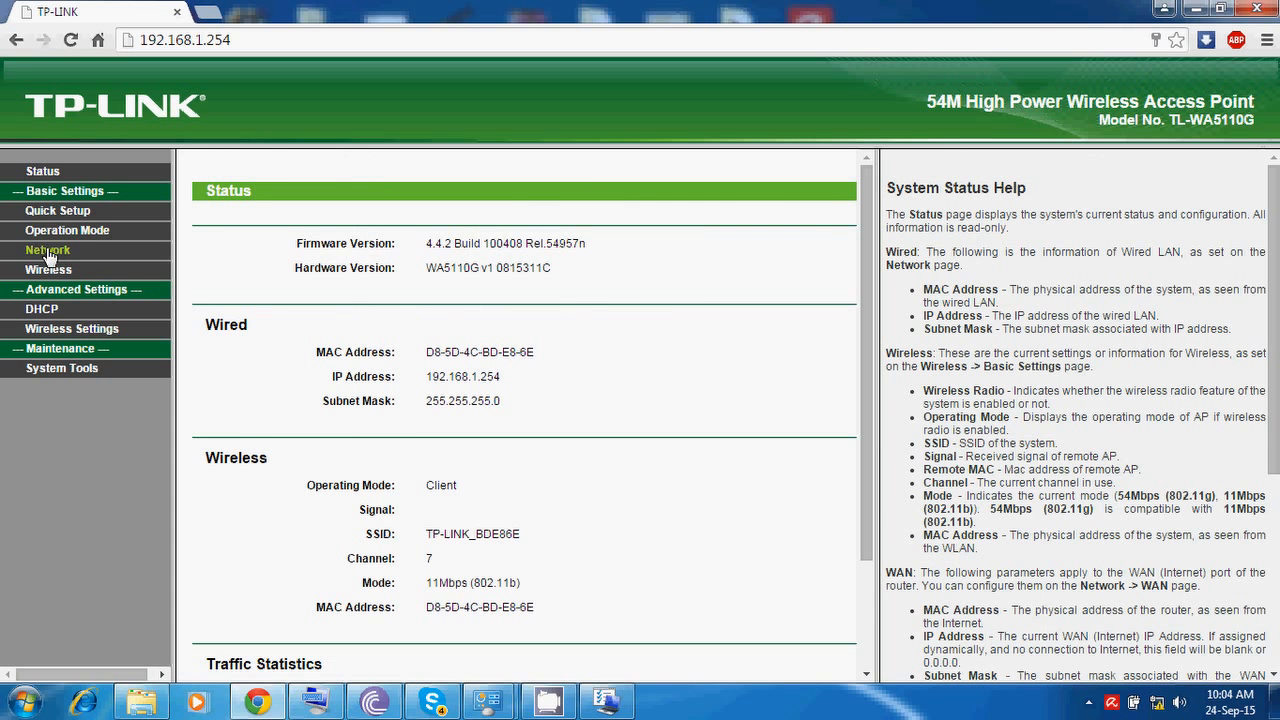
click(88, 234)
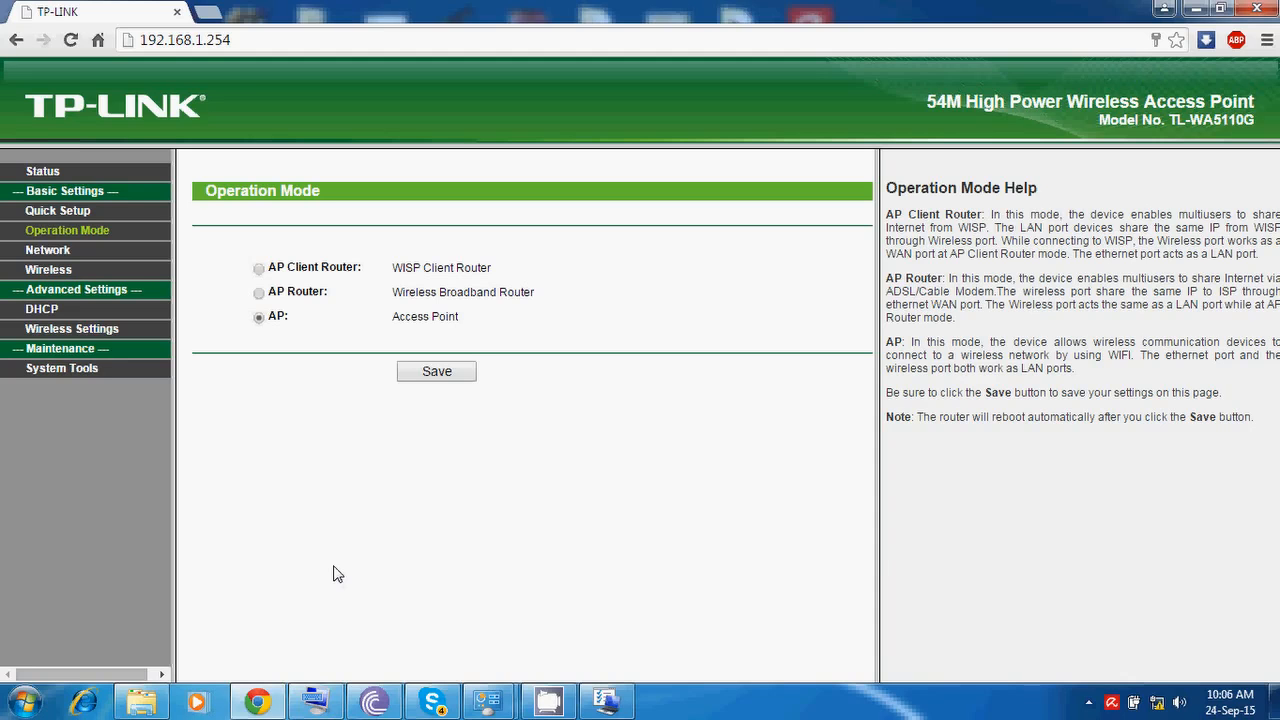
Step: Review the AP Client Router, AP Router and AP options on the Operation Mode page
mouse_move(334, 694)
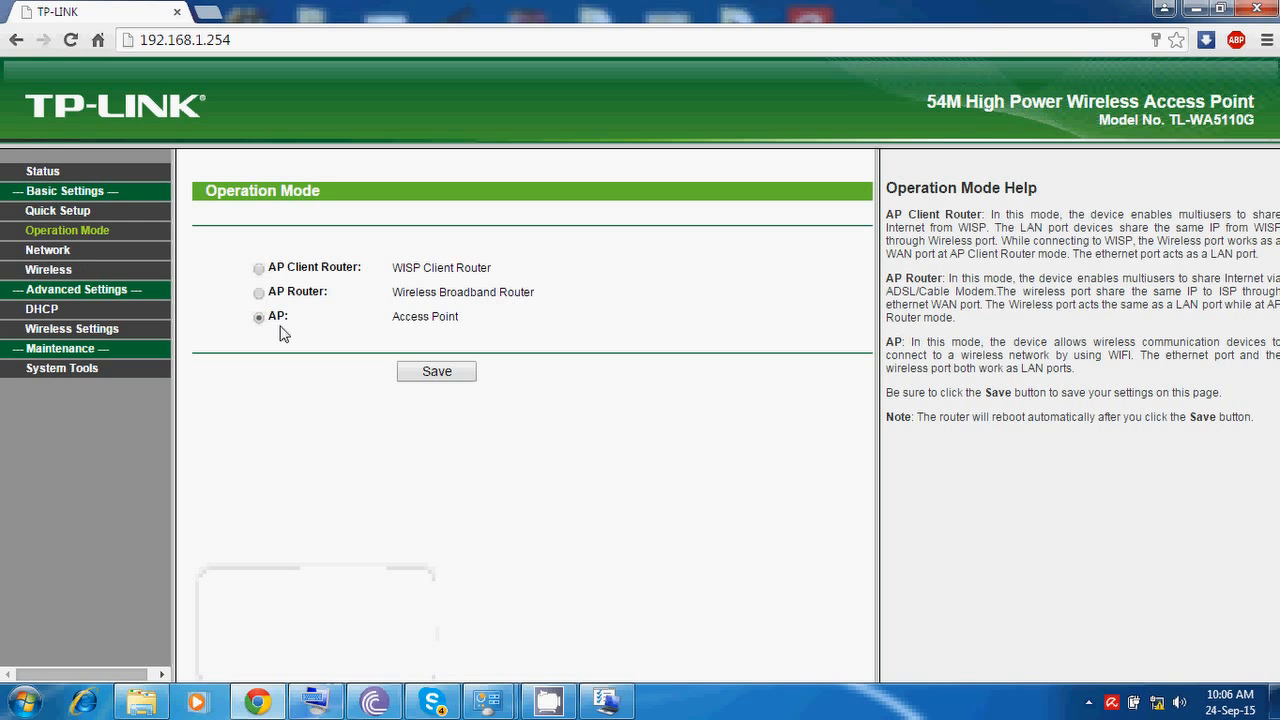
Step: Open the LAN settings and inspect the 192.168.1.254 IP address, highlighting its third octet
click(50, 252)
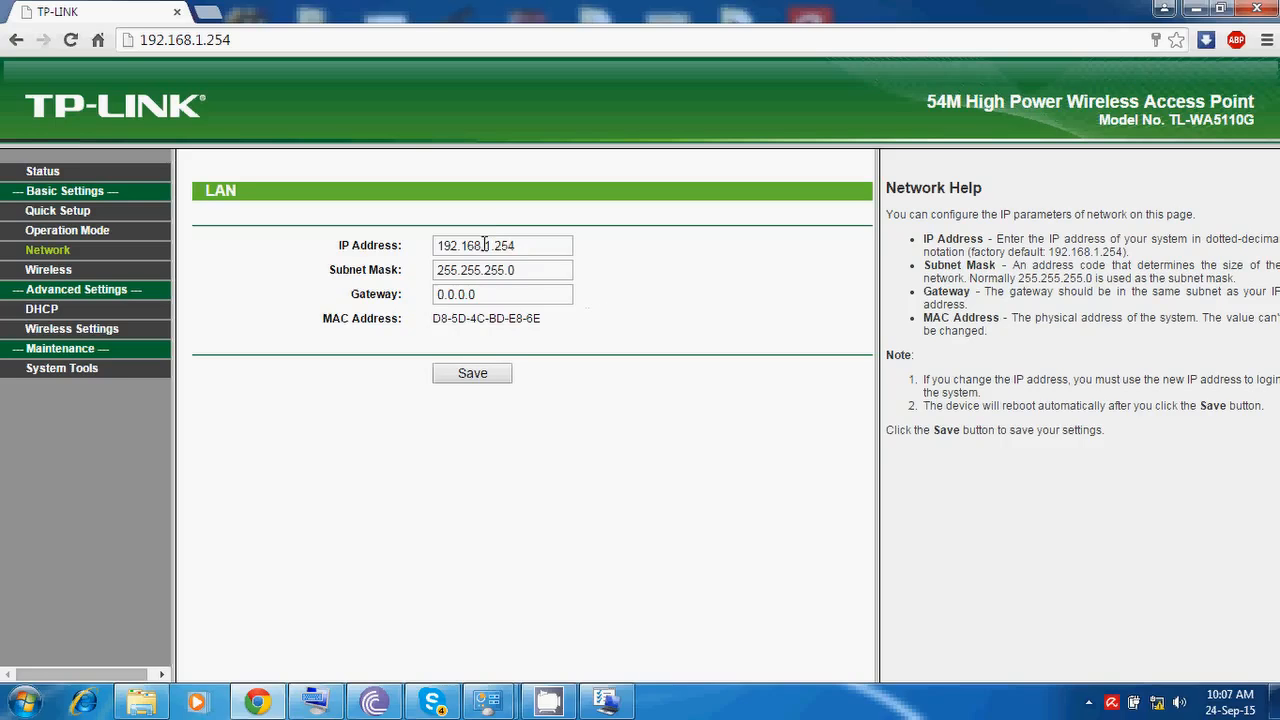
drag(485, 246, 491, 246)
click(590, 273)
drag(485, 246, 491, 246)
click(594, 272)
Step: In Wireless settings, replace SSID TP-LINK_BDE86E with Master using the On-Screen Keyboard
click(87, 272)
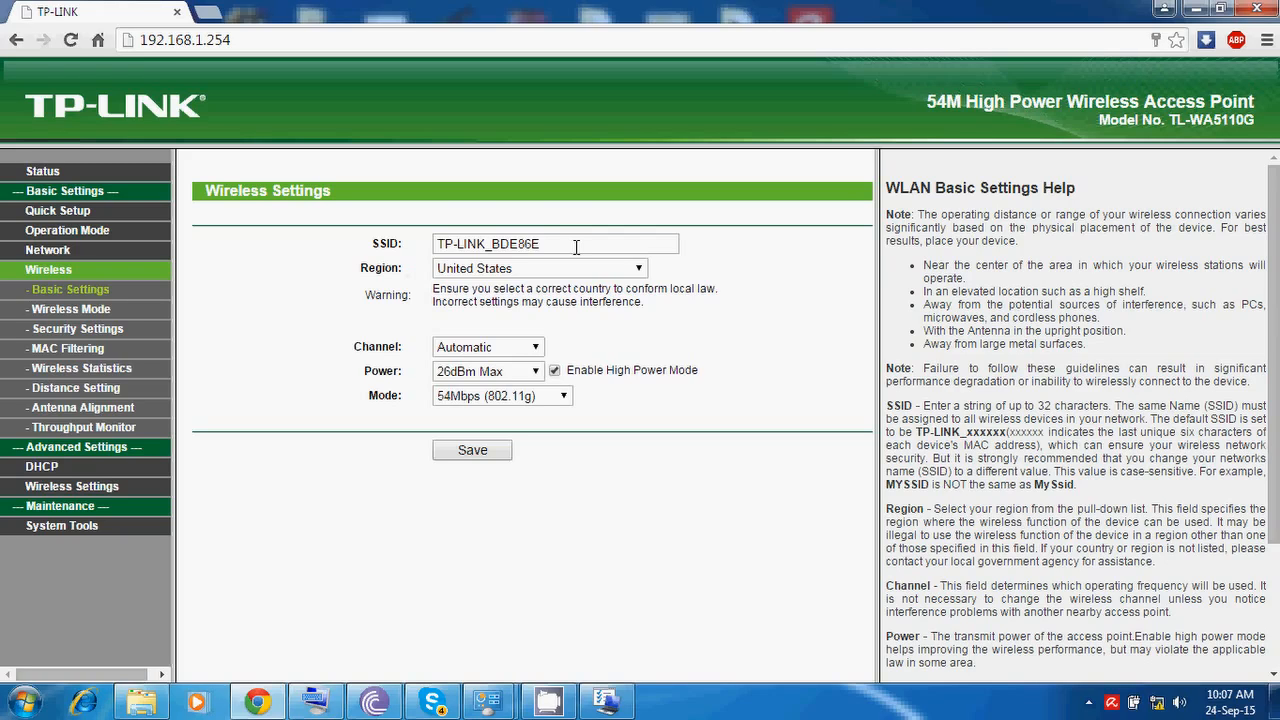
drag(576, 247, 427, 250)
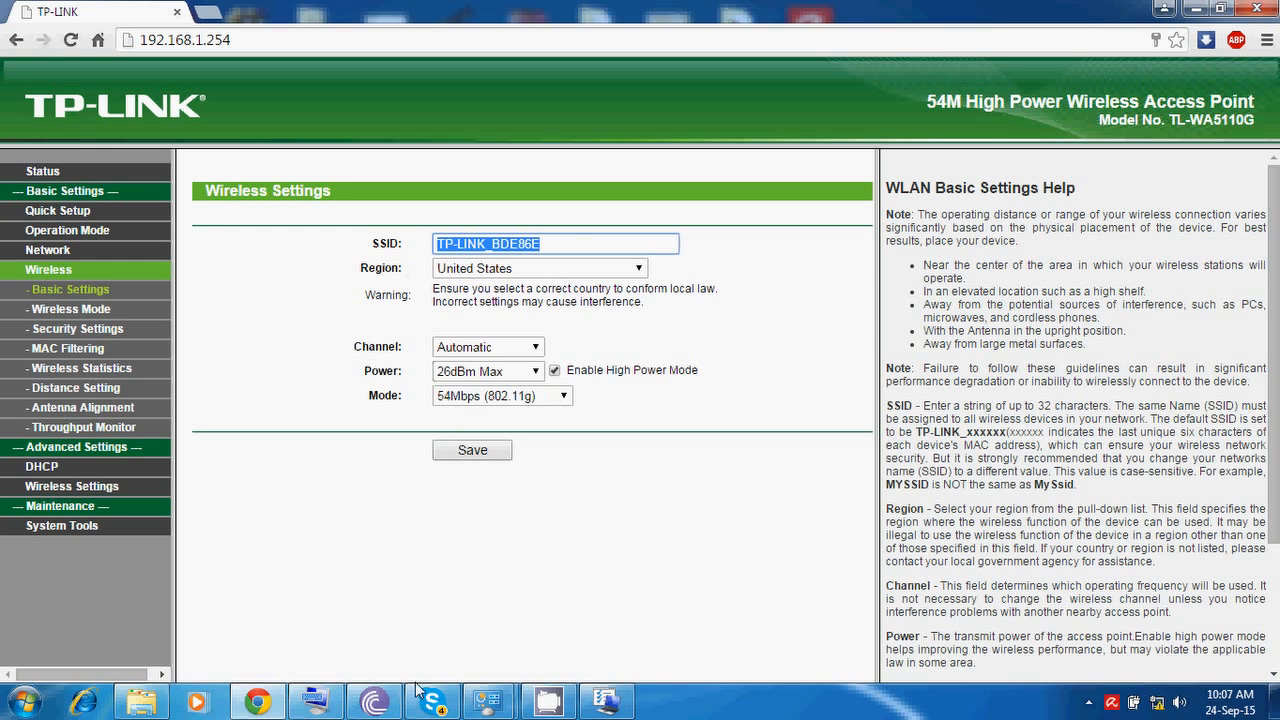
click(299, 702)
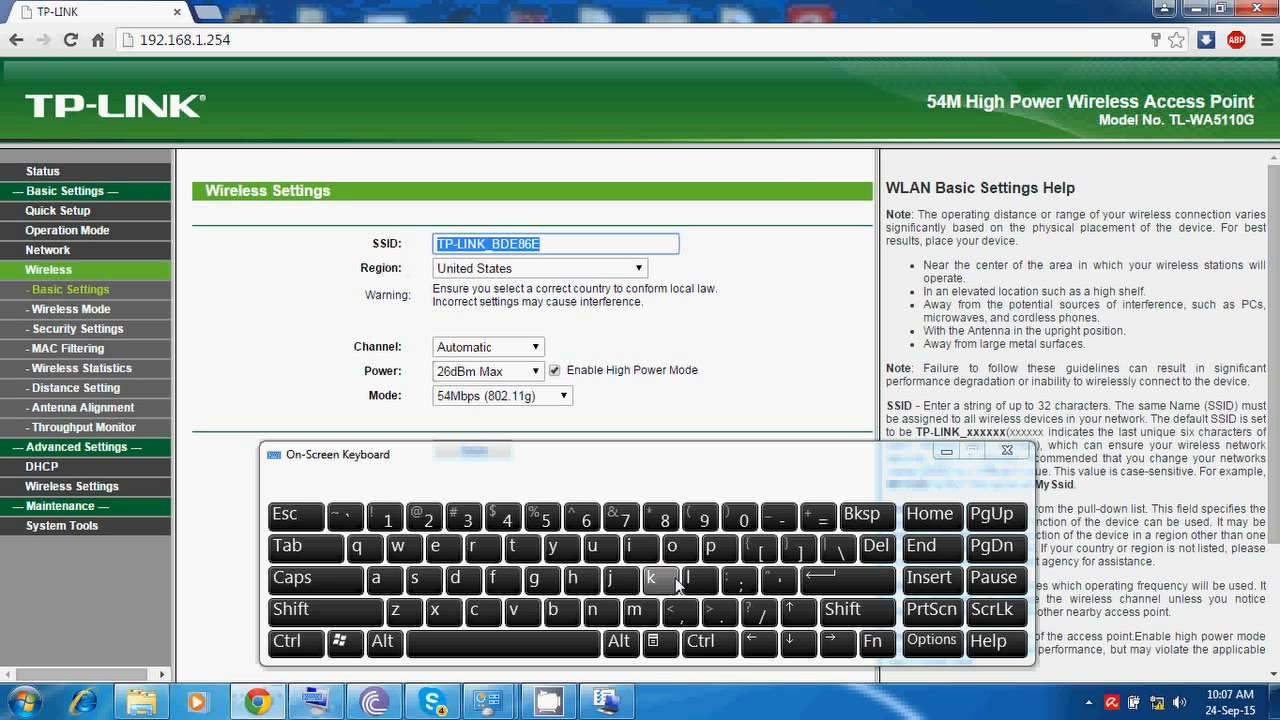
click(840, 610)
click(634, 610)
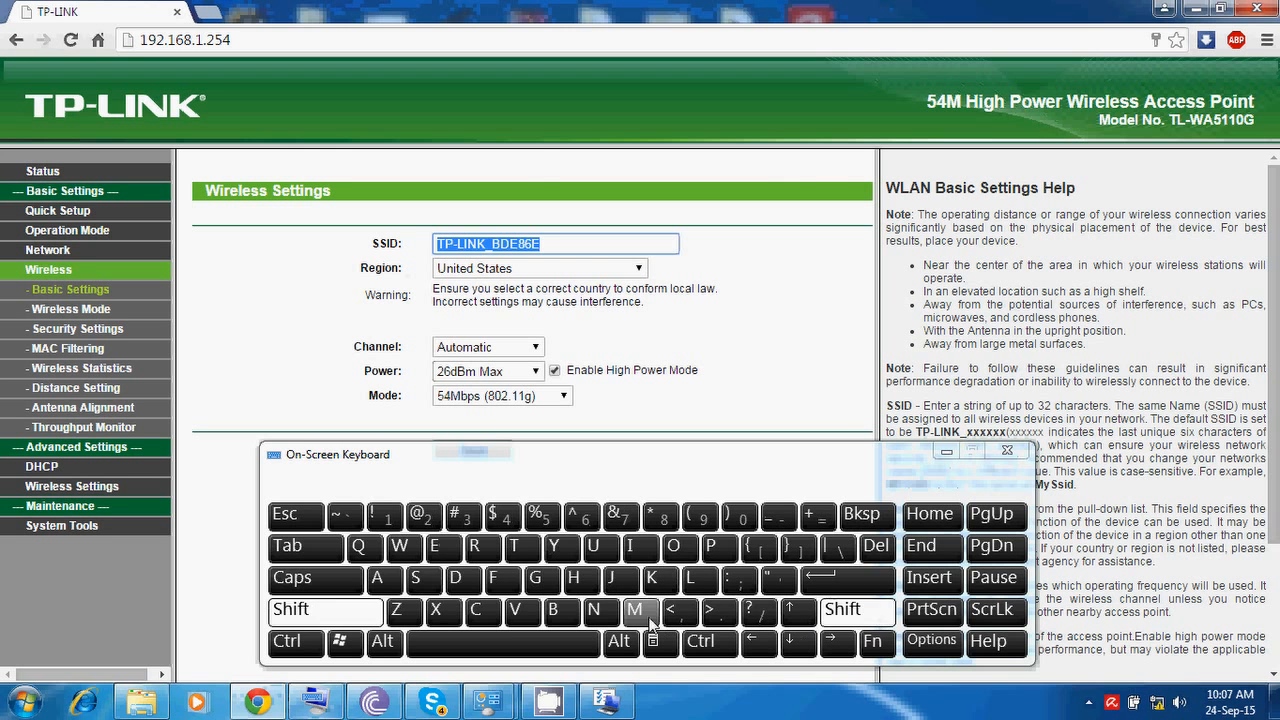
click(386, 582)
click(414, 578)
click(518, 548)
click(448, 550)
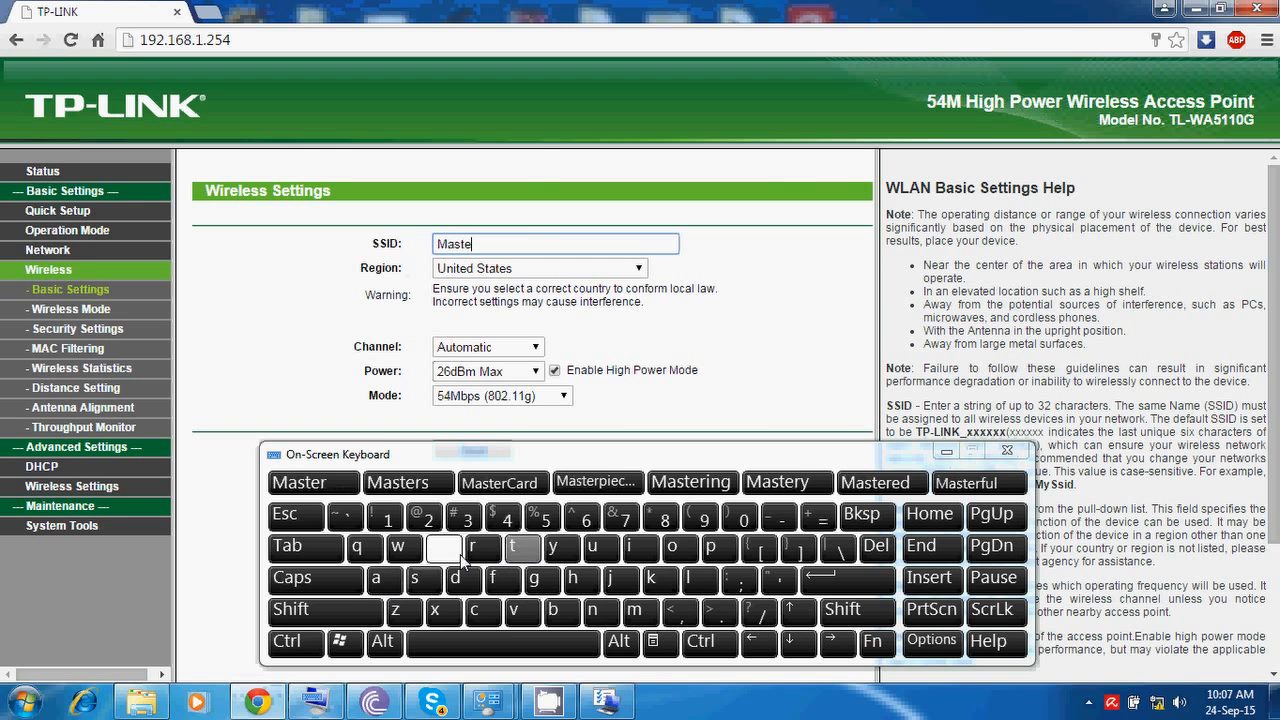
click(480, 548)
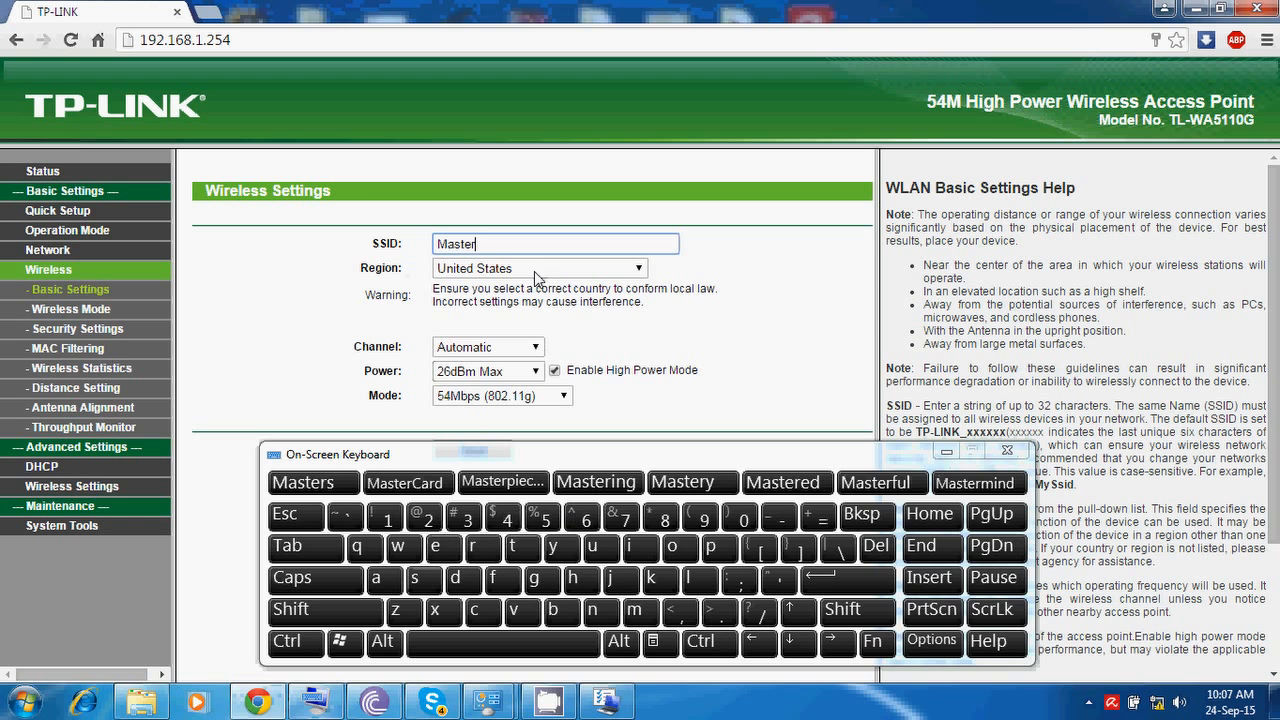
click(944, 455)
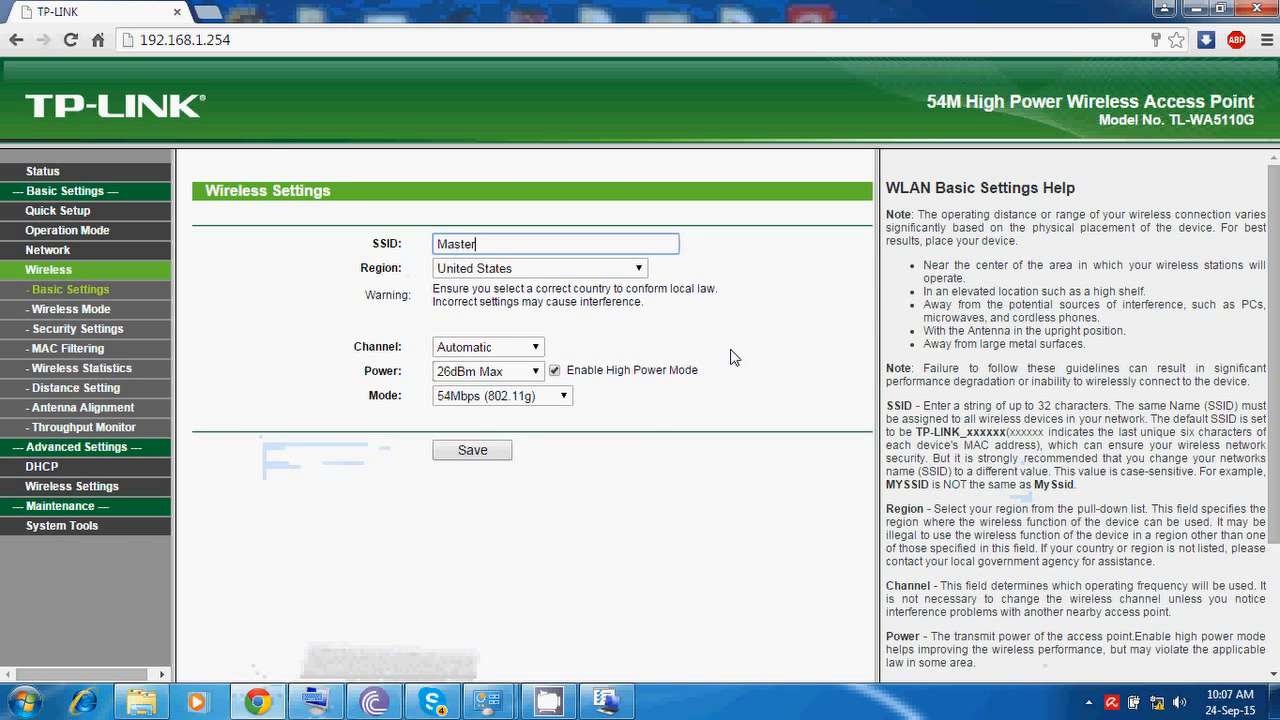
Step: Choose Pakistan as the region, accept the warning, and leave the channel on Automatic
click(632, 268)
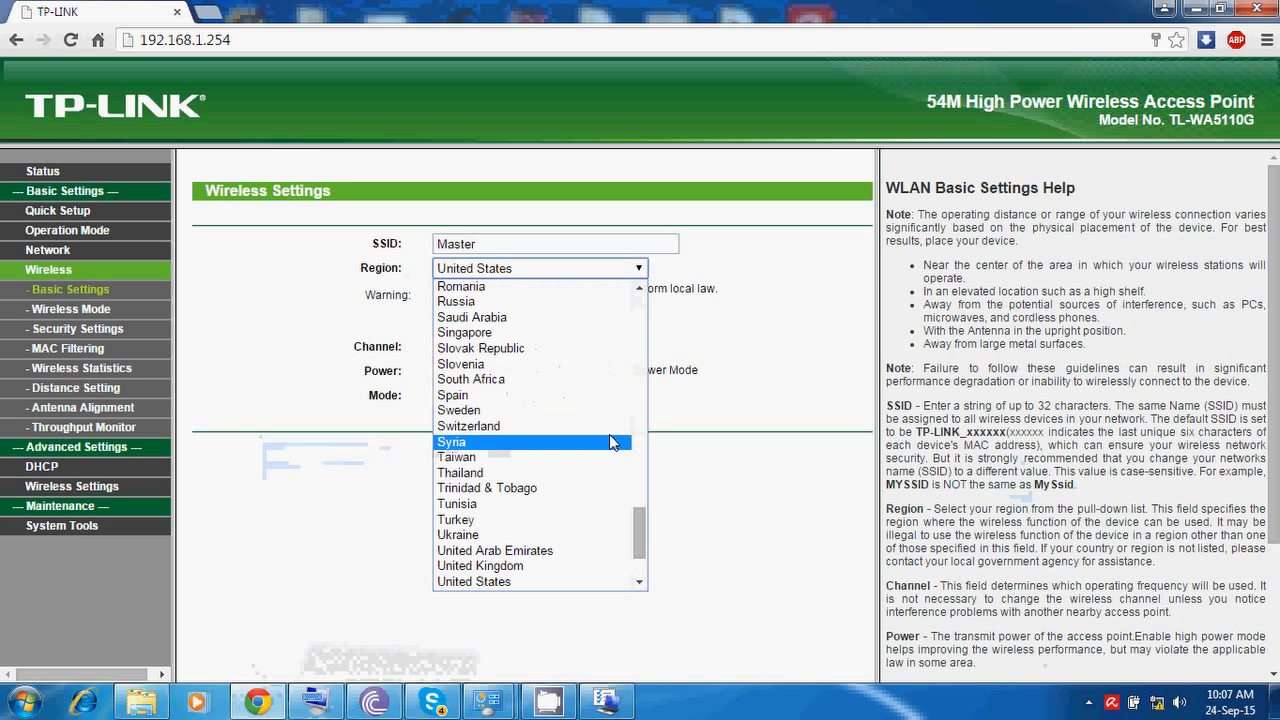
scroll(610, 432, up, 3)
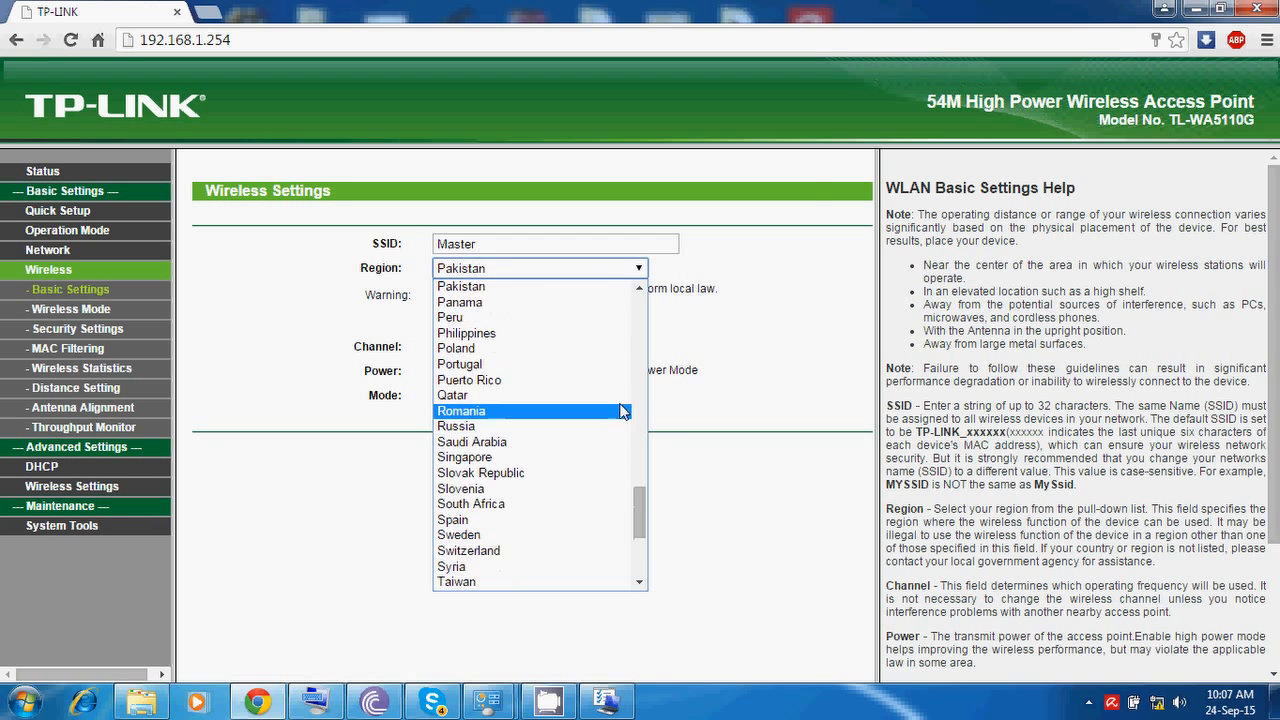
click(600, 287)
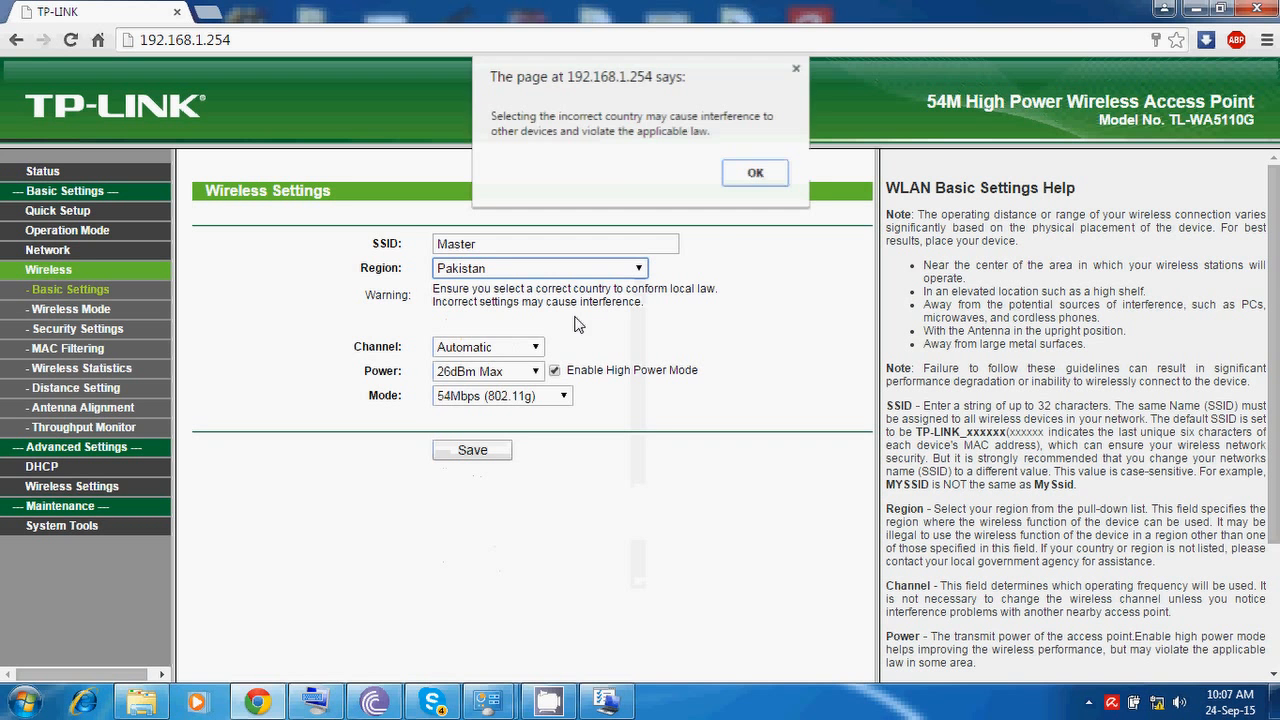
click(754, 172)
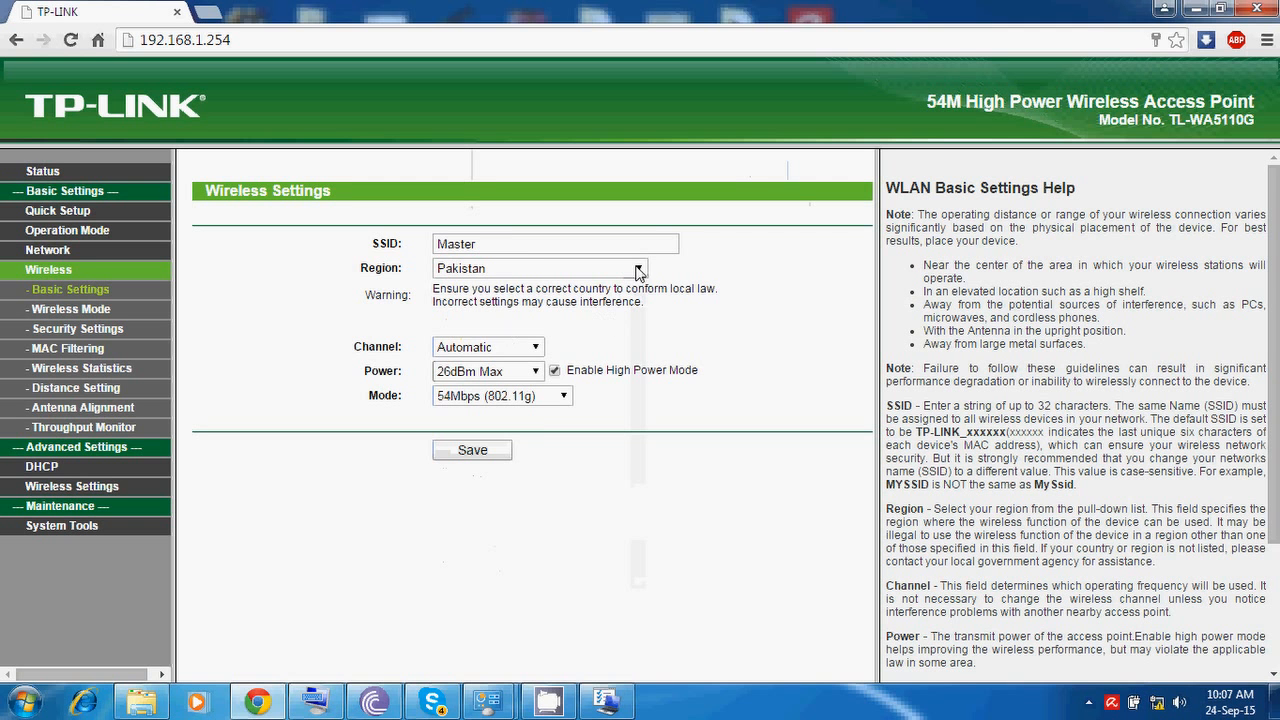
click(505, 347)
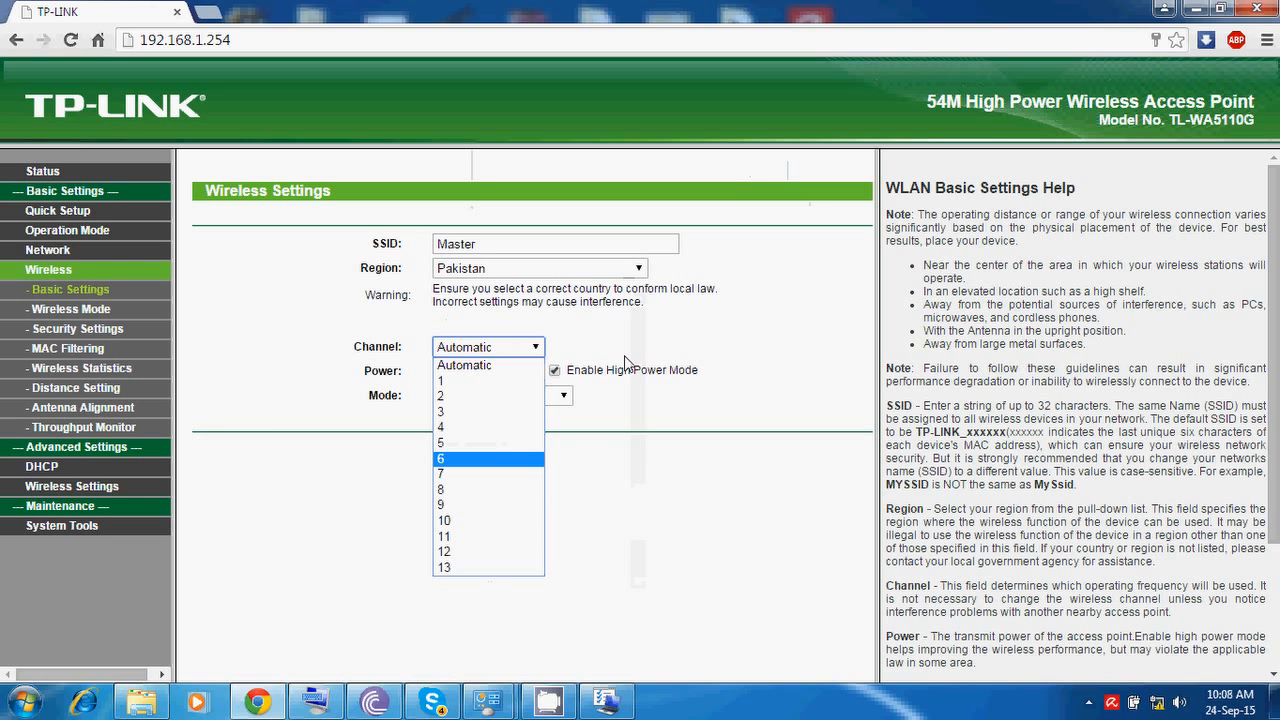
click(492, 443)
Step: Switch the region to United States and back to Pakistan, accepting each country warning
click(600, 268)
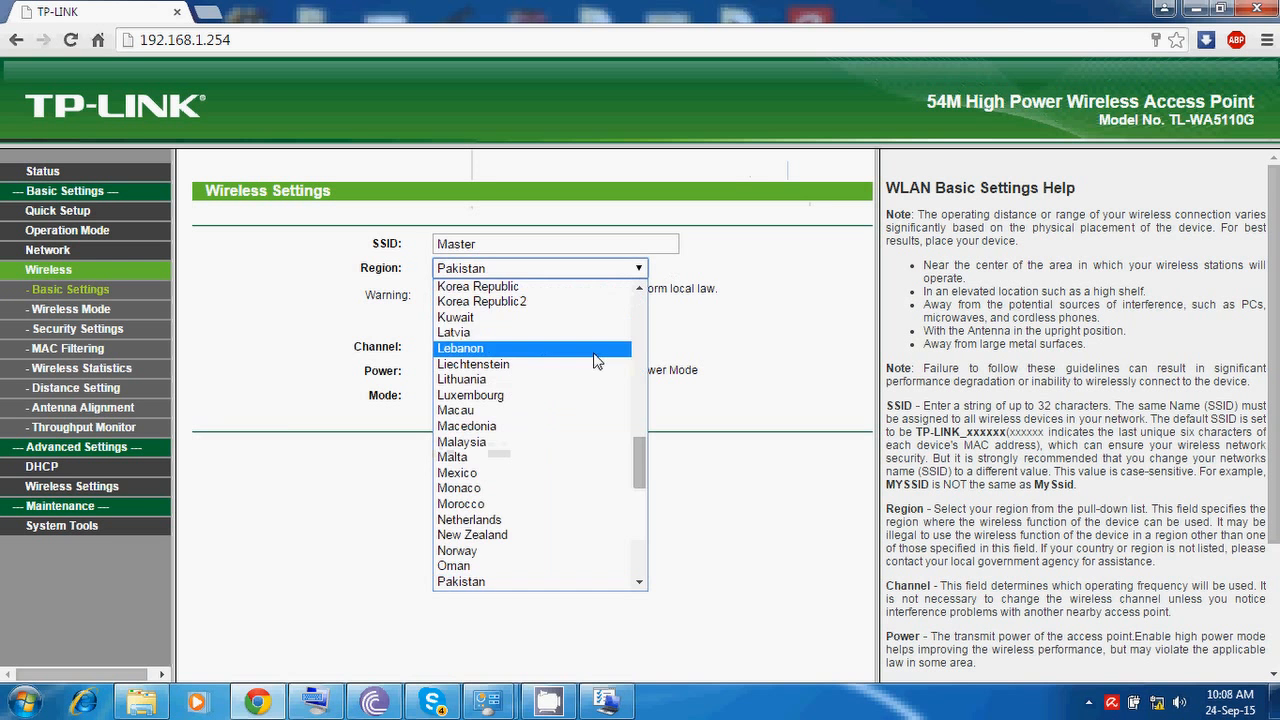
key(u)
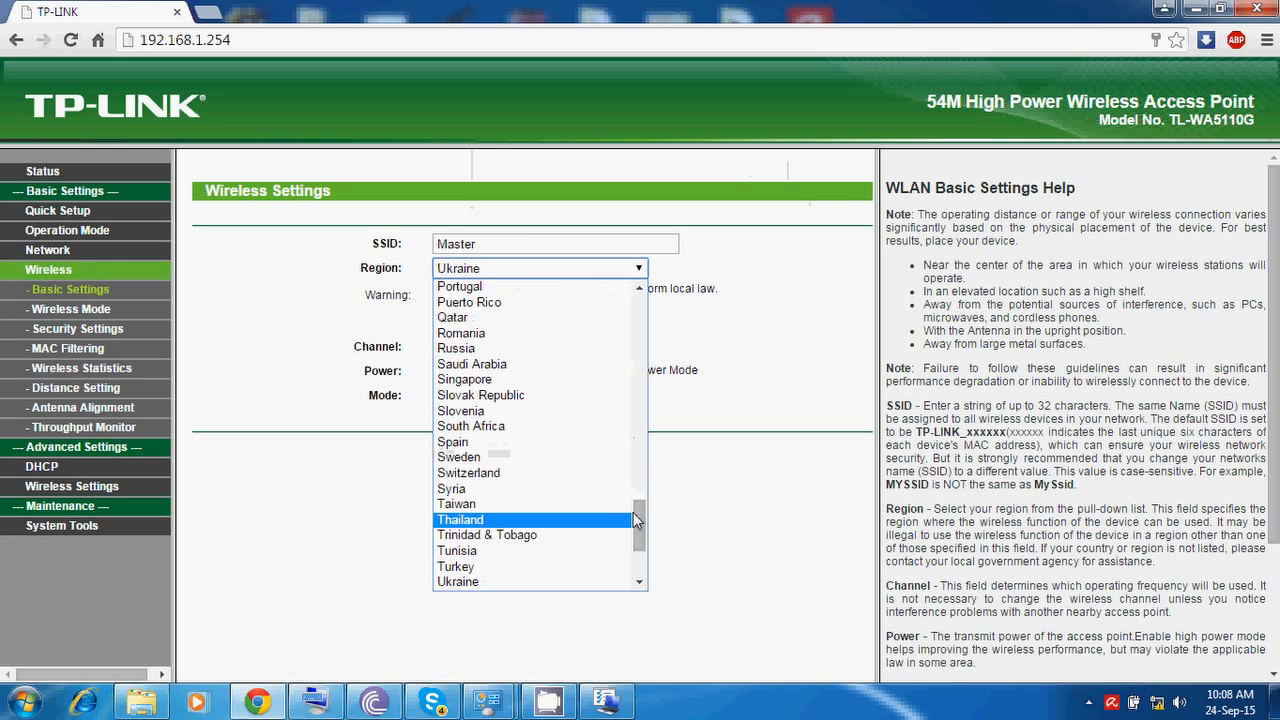
scroll(637, 520, down, 1)
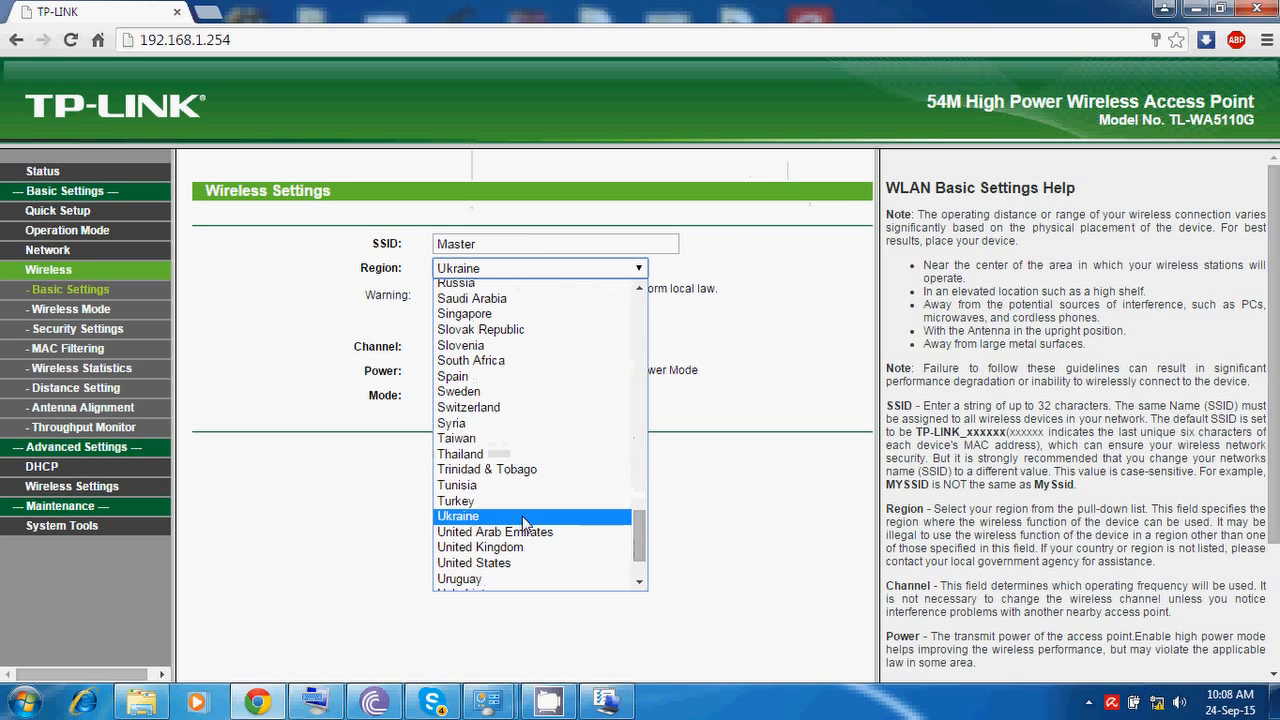
click(522, 563)
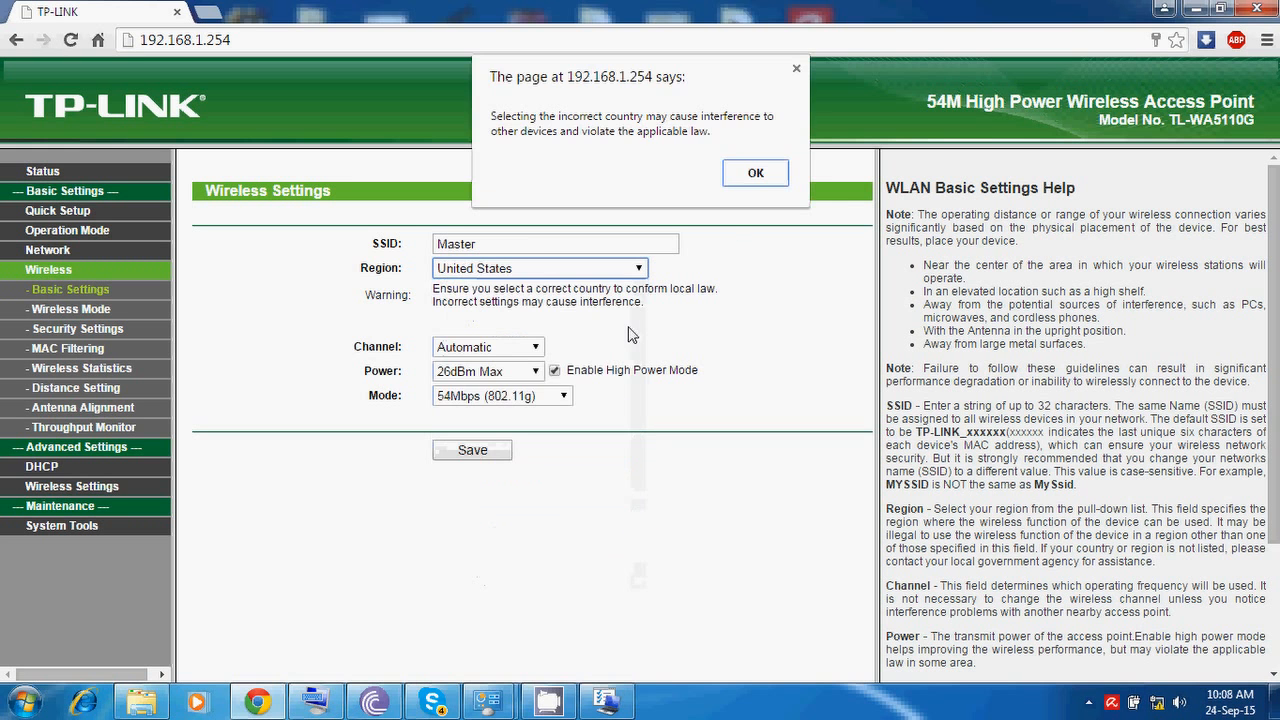
click(753, 173)
click(535, 347)
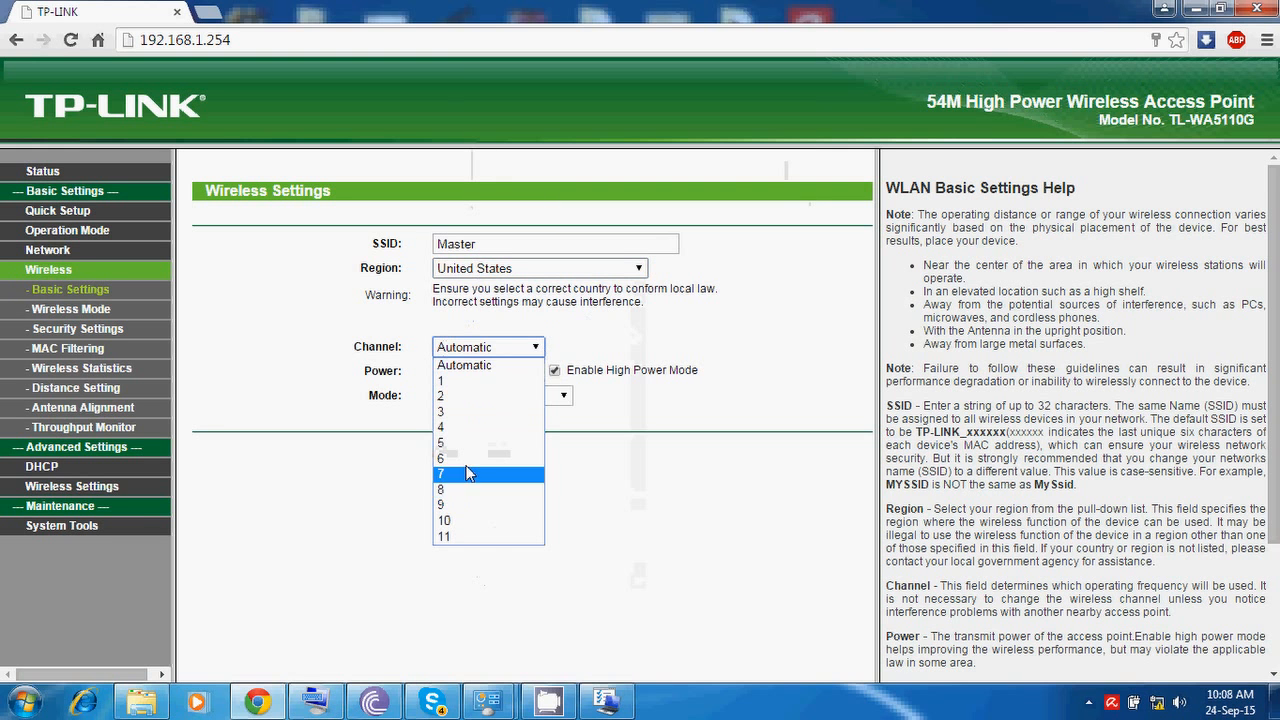
click(638, 268)
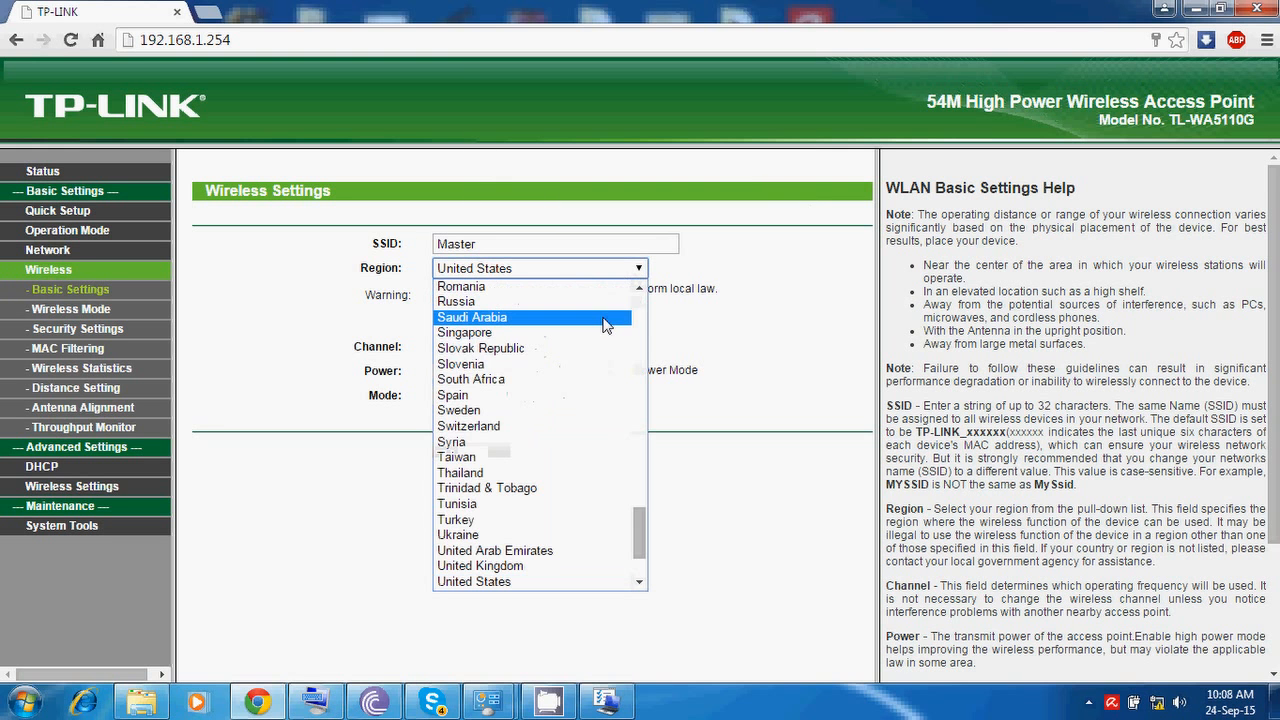
scroll(604, 323, up, 3)
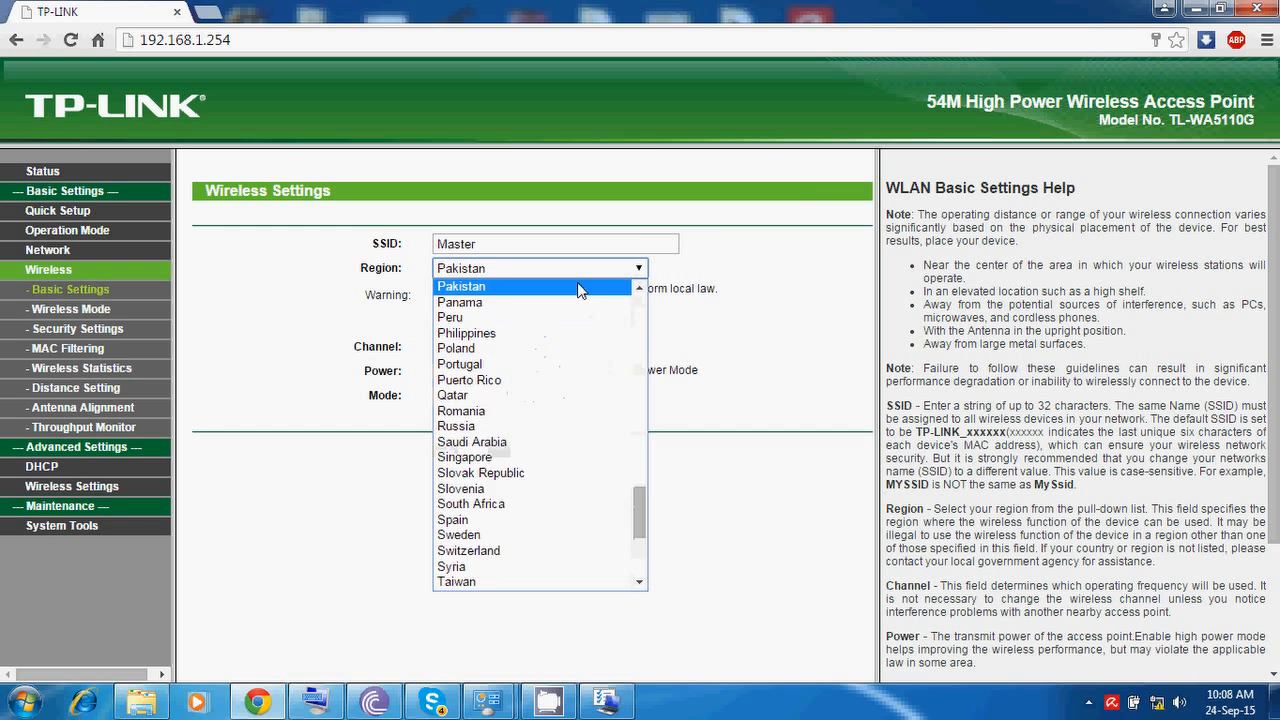
click(577, 285)
click(746, 174)
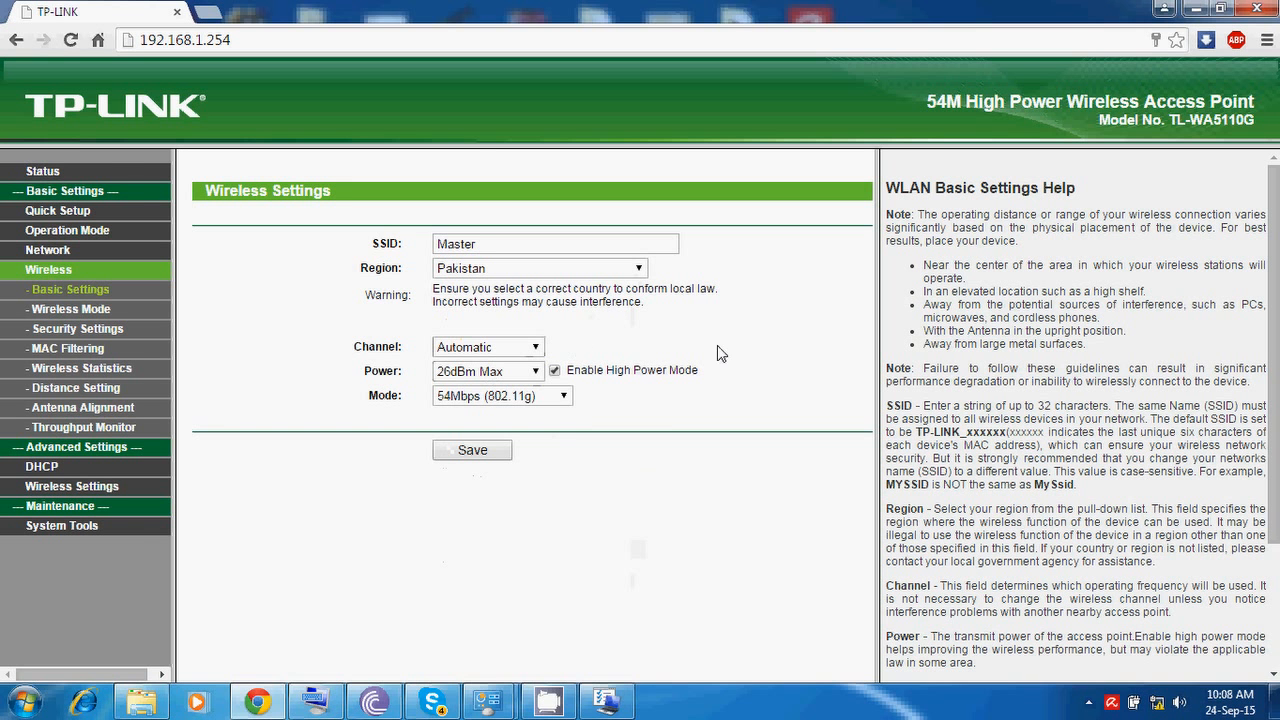
Step: Keep 54Mbps (802.11g) mode and 26dBm transmit power, then open Wireless Mode settings
click(564, 396)
click(604, 403)
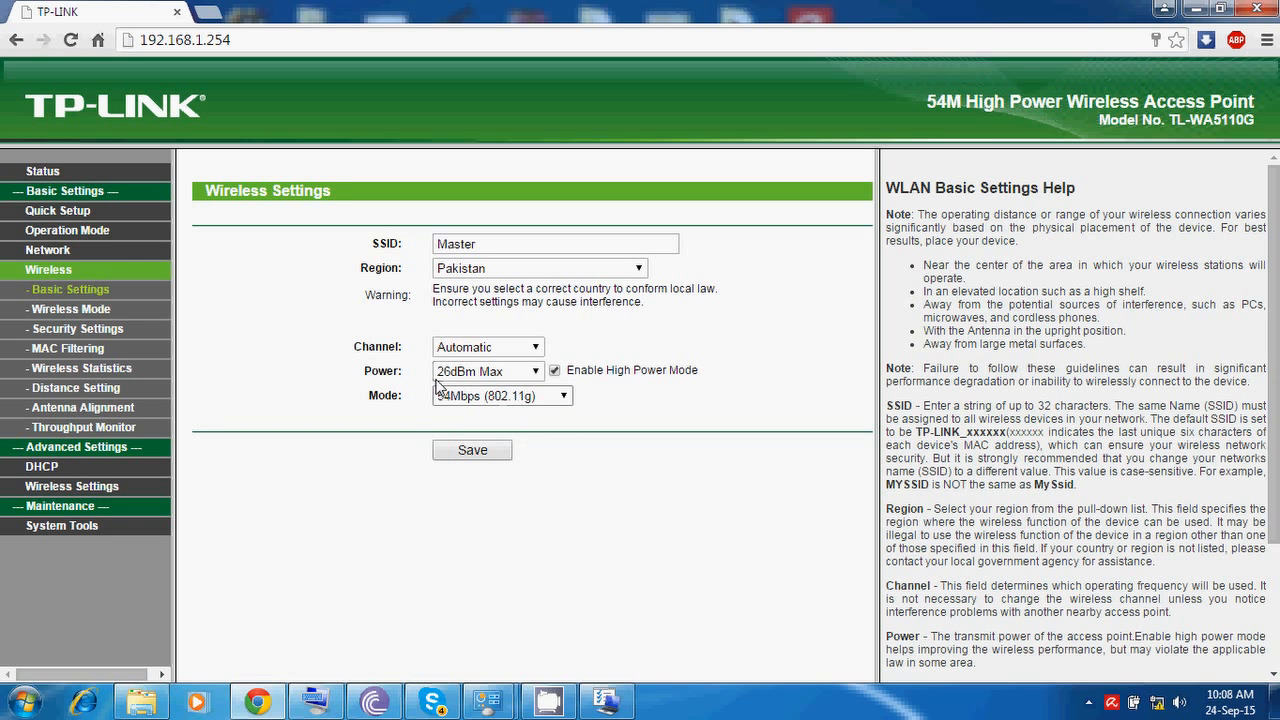
click(533, 372)
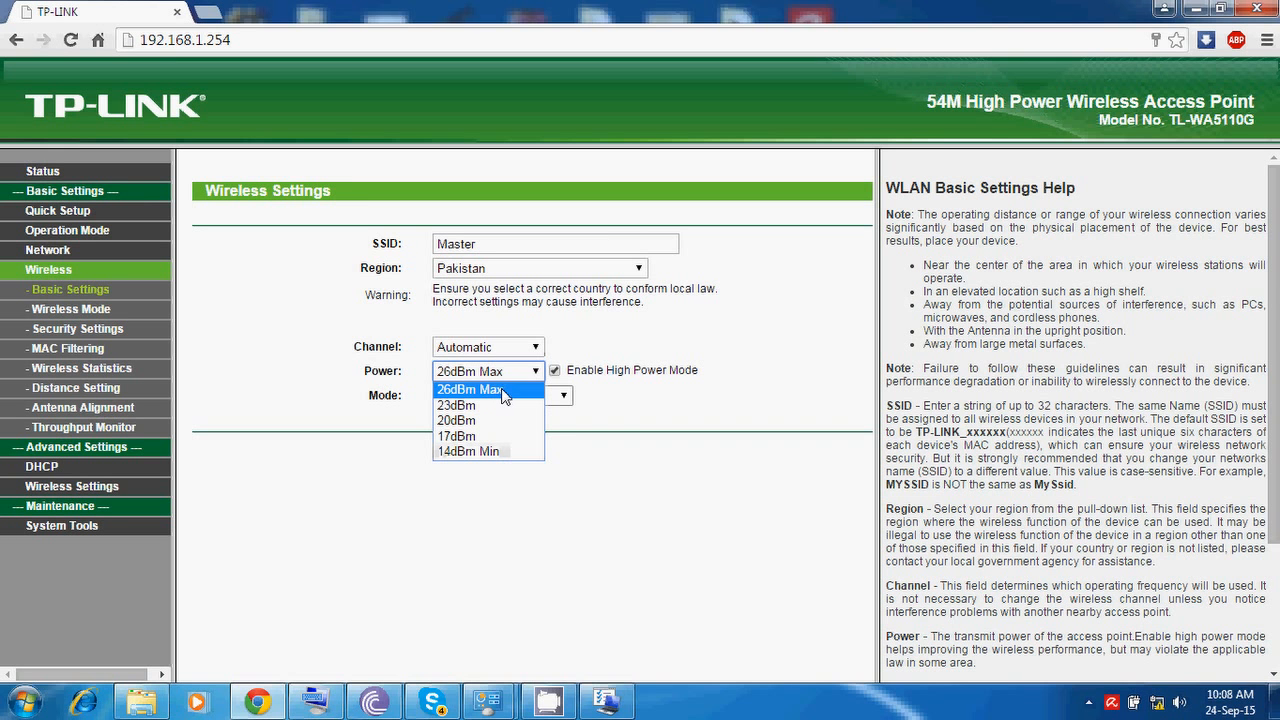
click(503, 392)
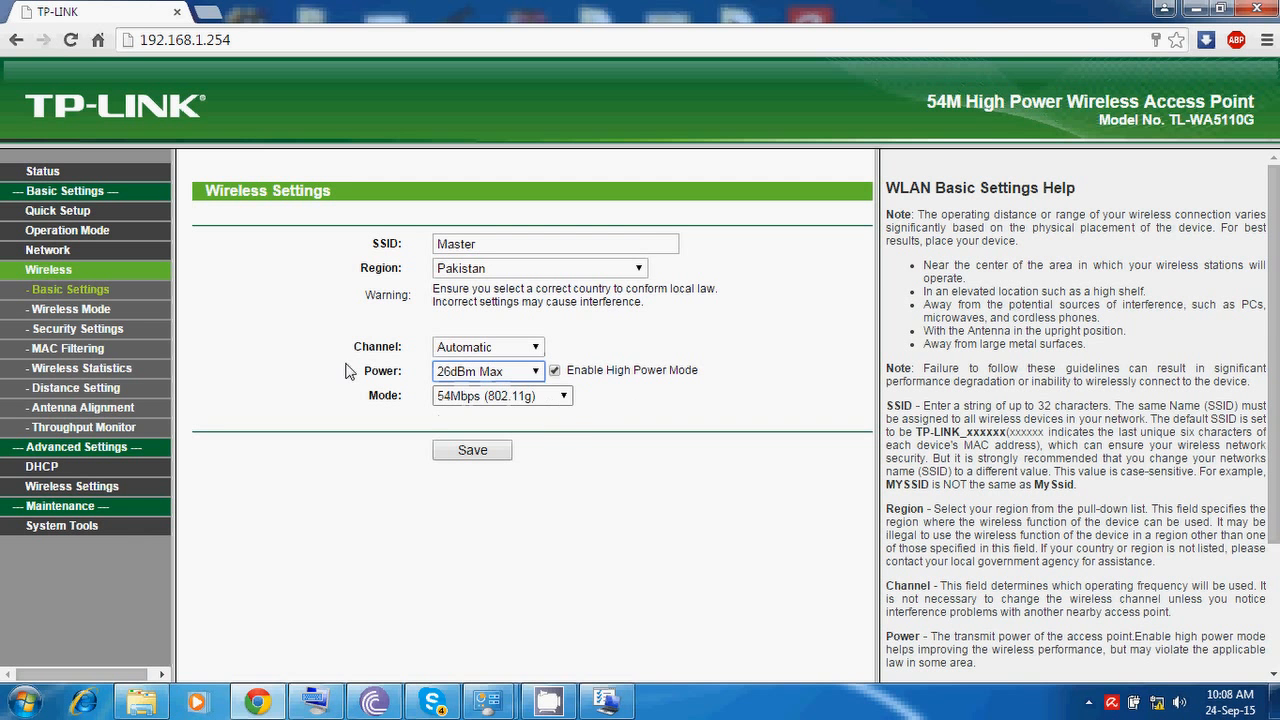
click(564, 403)
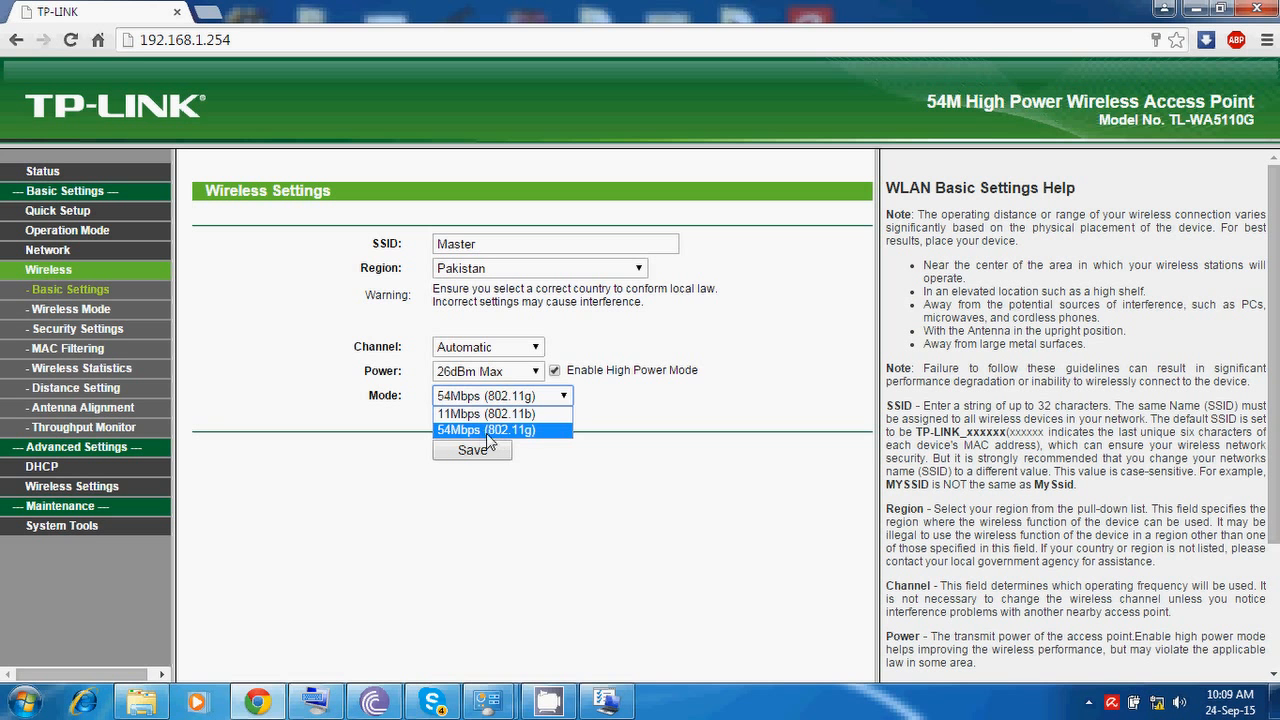
click(590, 470)
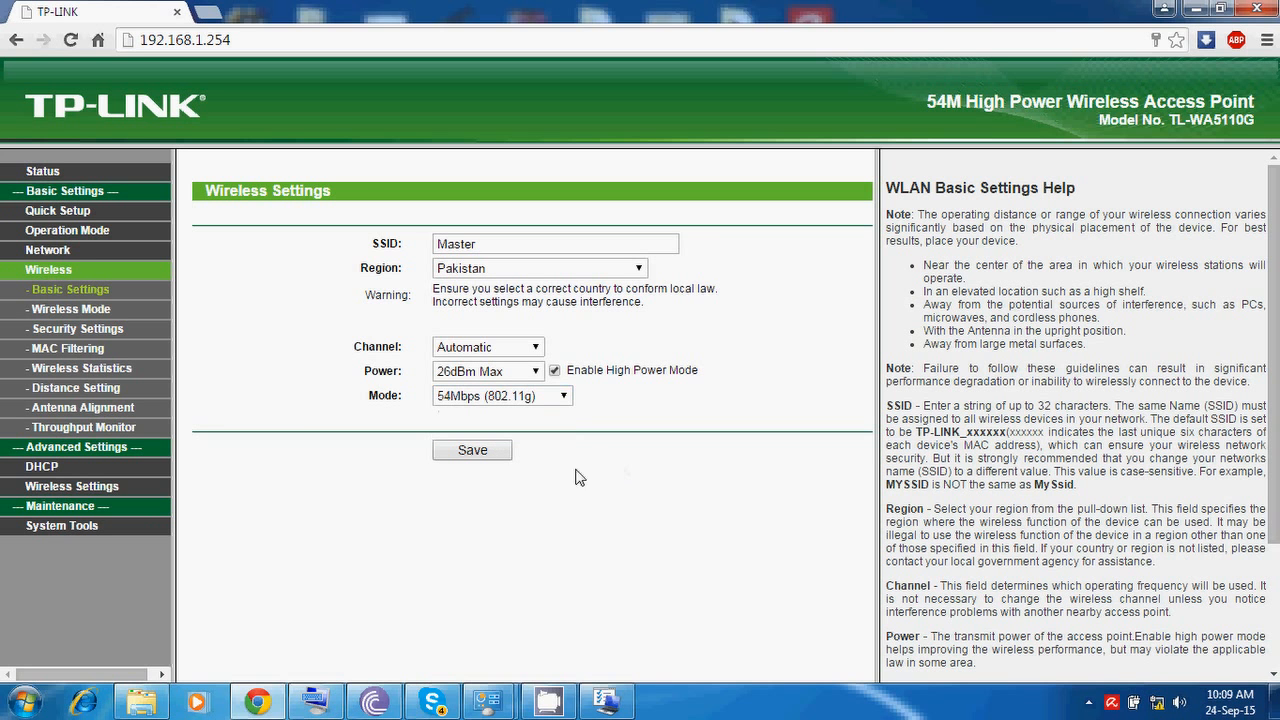
click(54, 316)
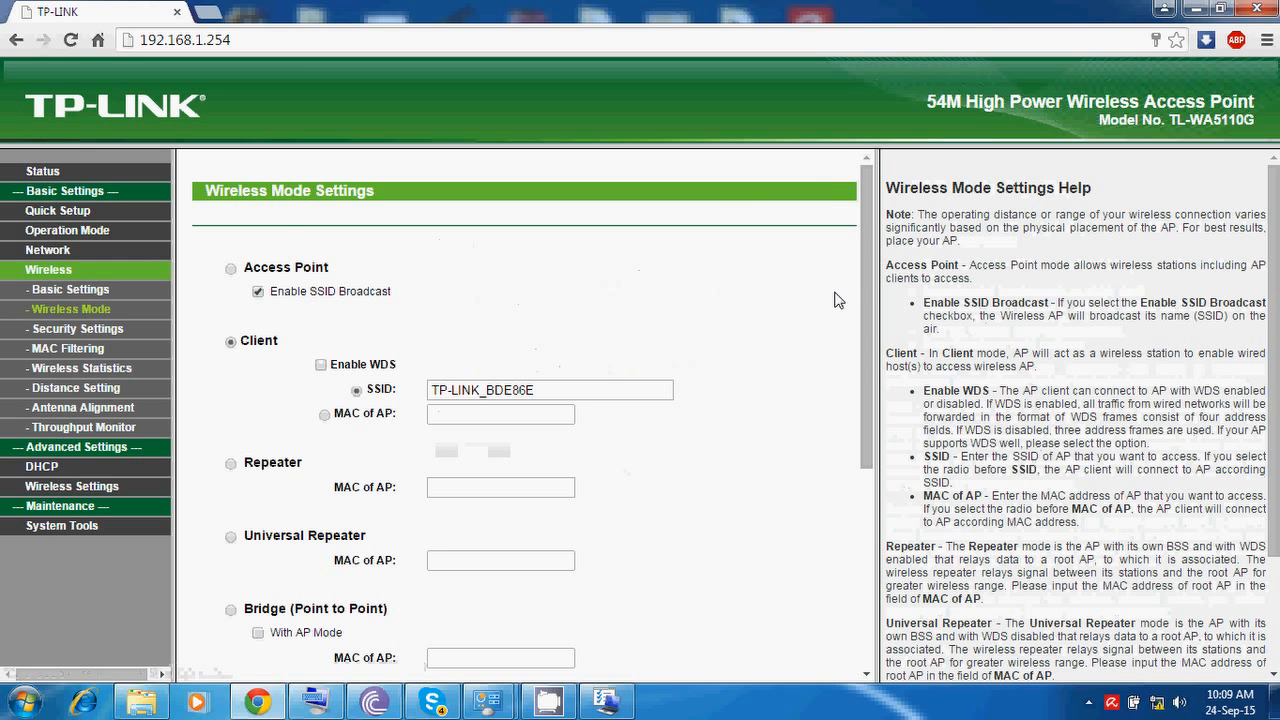
Step: Select Access Point as the wireless mode, then return to the Operation Mode page
drag(875, 281, 879, 283)
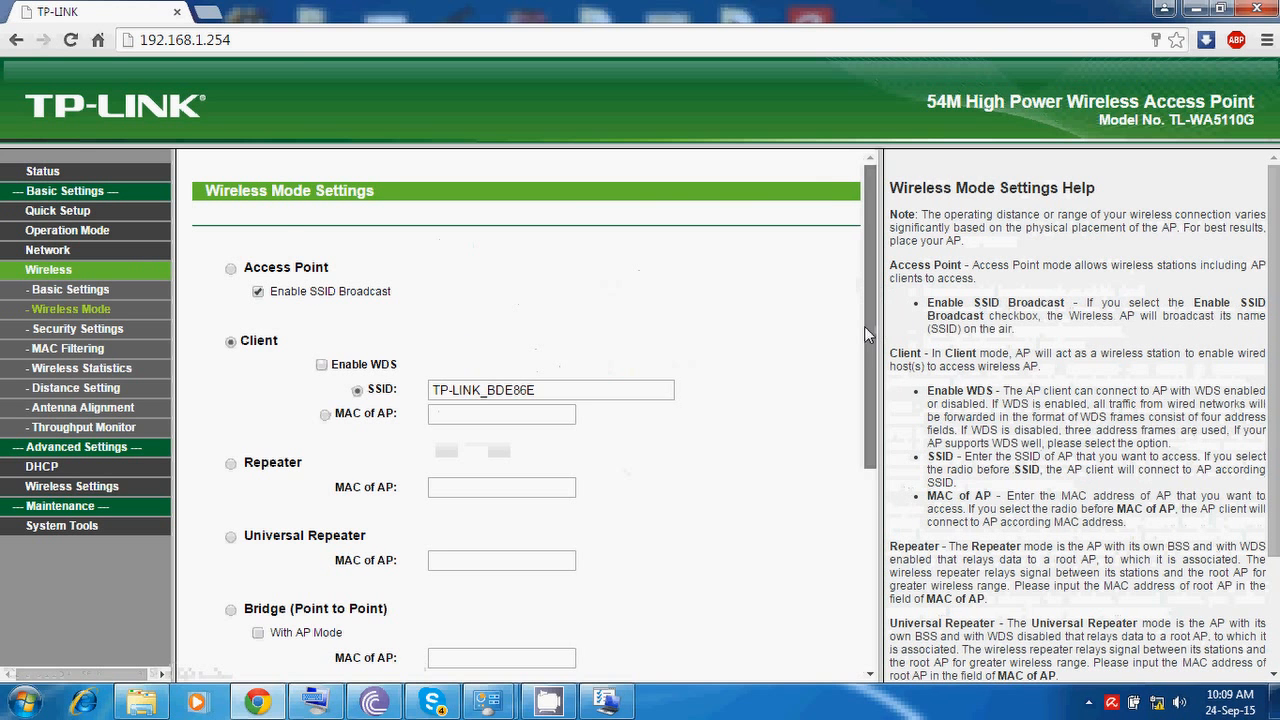
scroll(864, 326, down, 1)
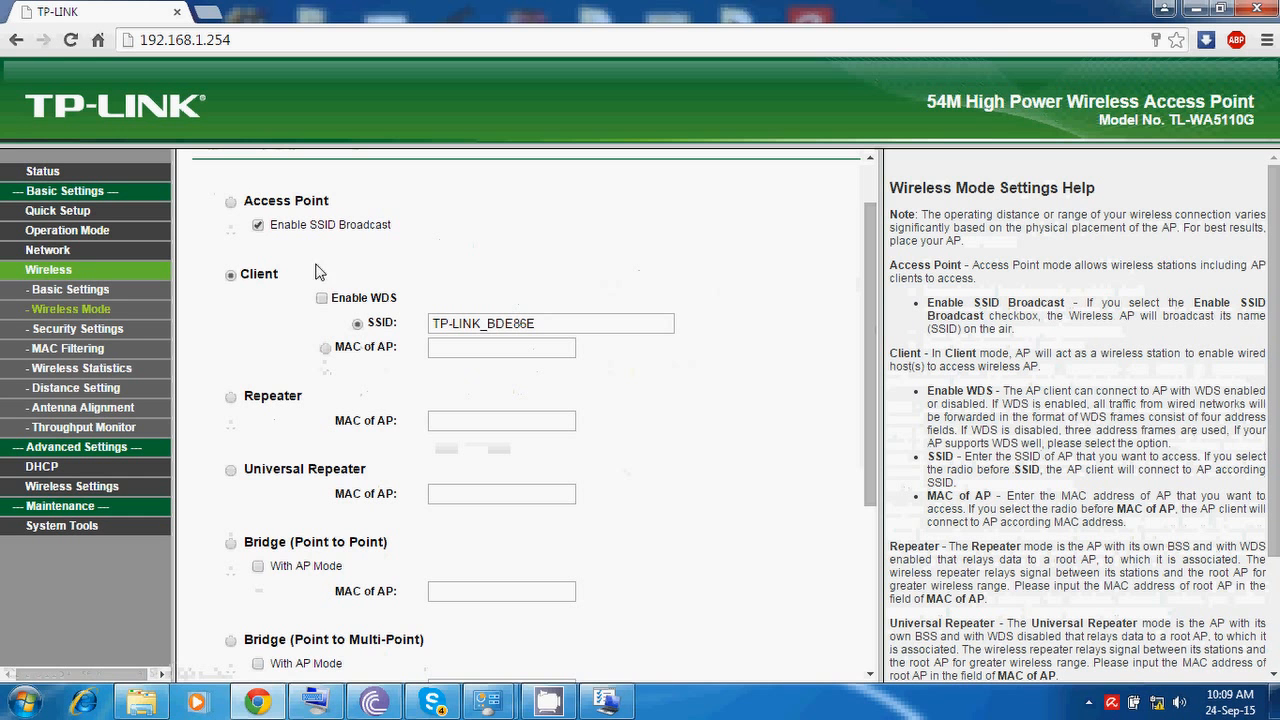
click(231, 202)
drag(869, 277, 867, 229)
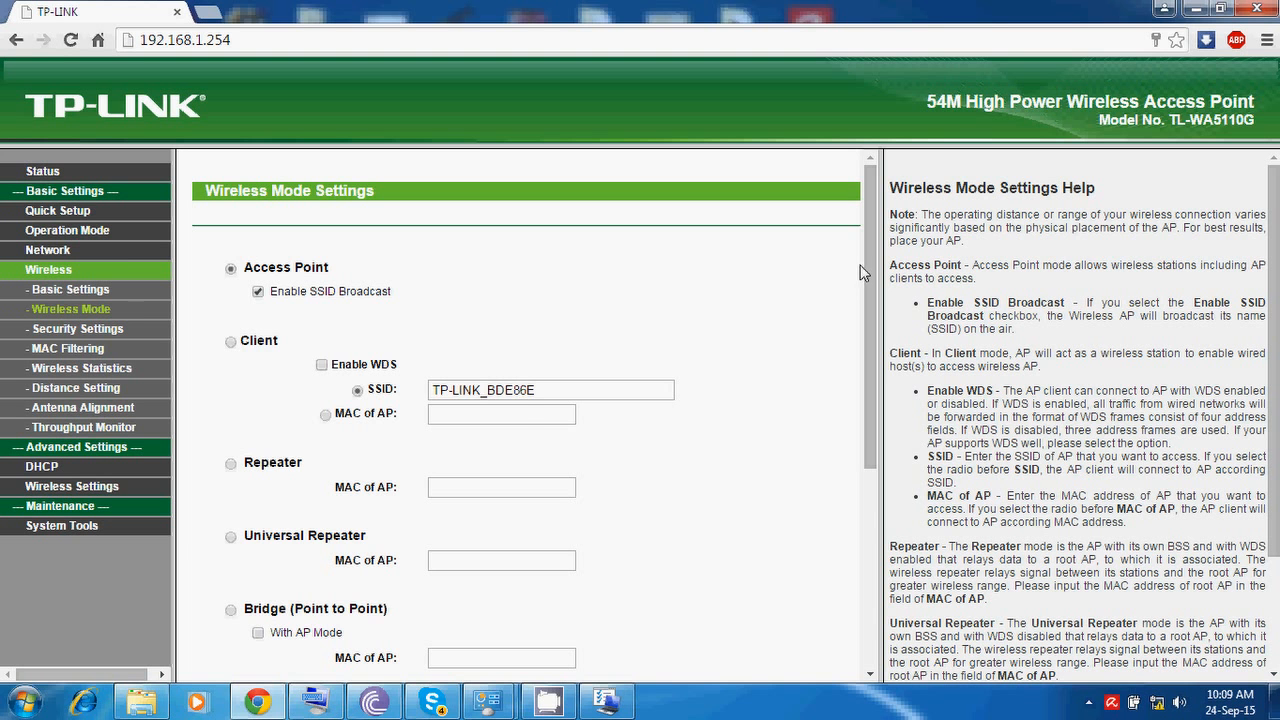
drag(873, 304, 874, 358)
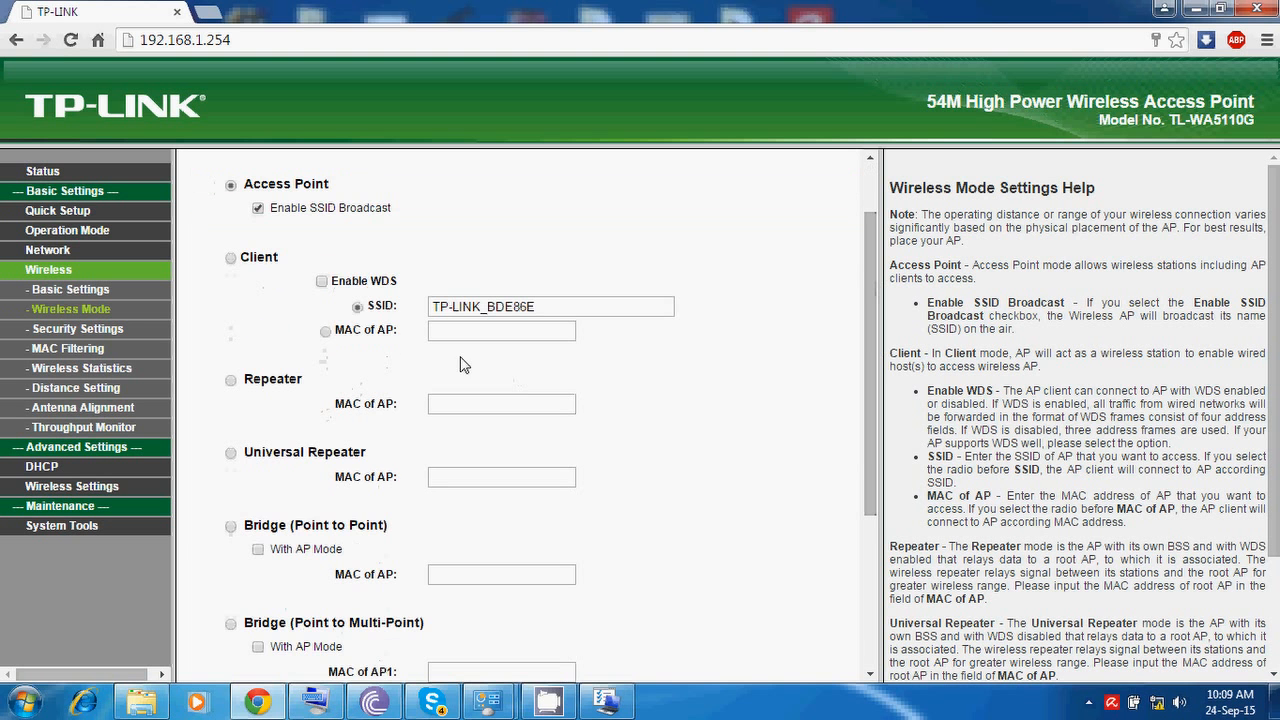
click(80, 231)
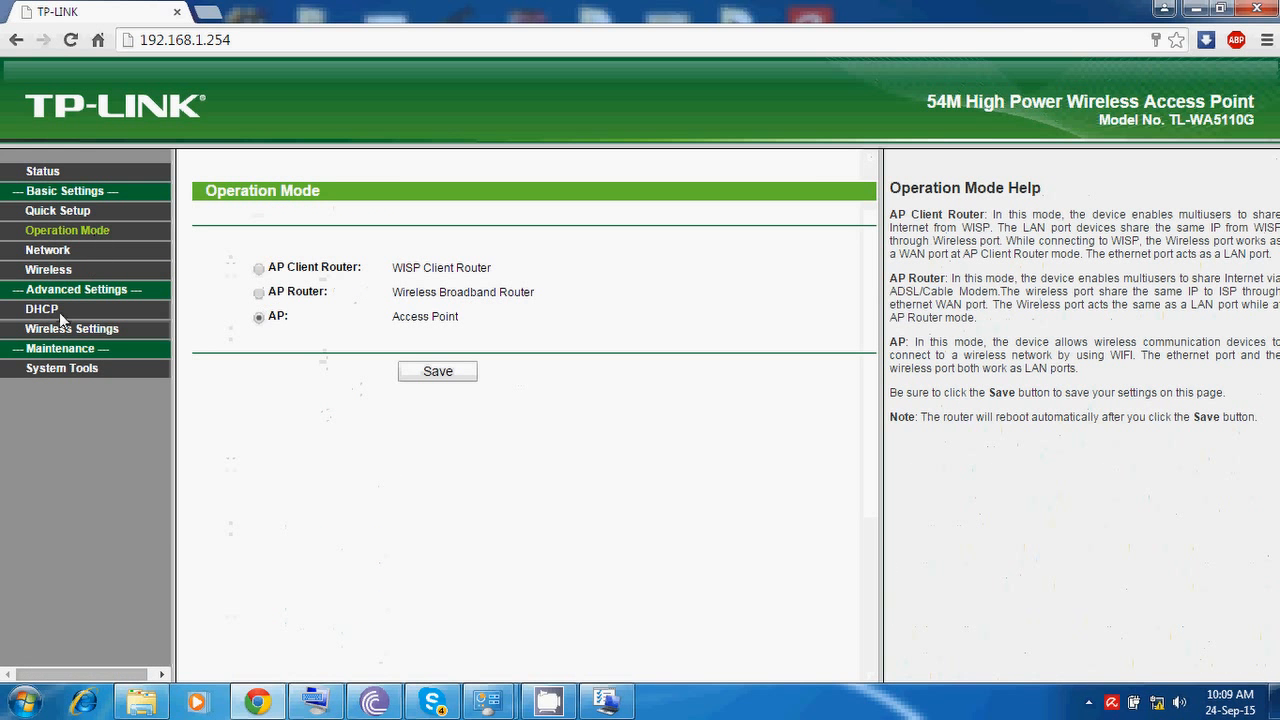
Step: Reopen Wireless Mode settings, leave the client SSID unchanged, and select Repeater mode
click(60, 272)
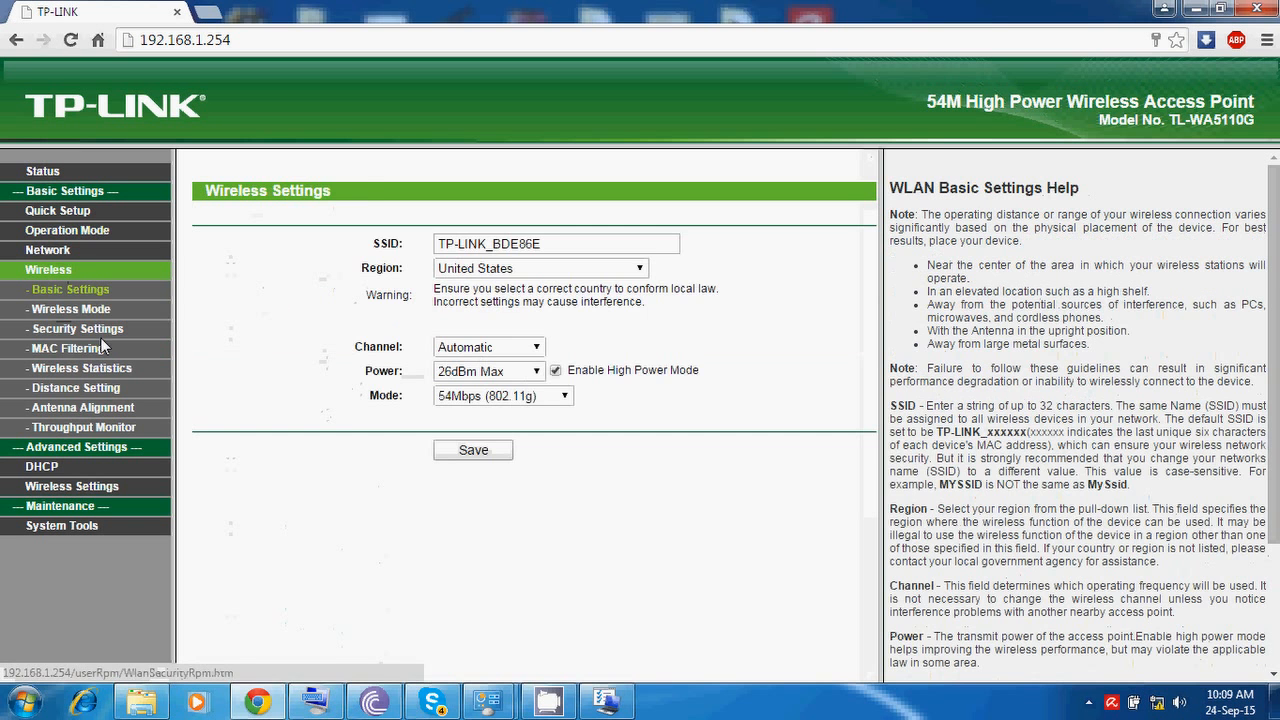
click(70, 309)
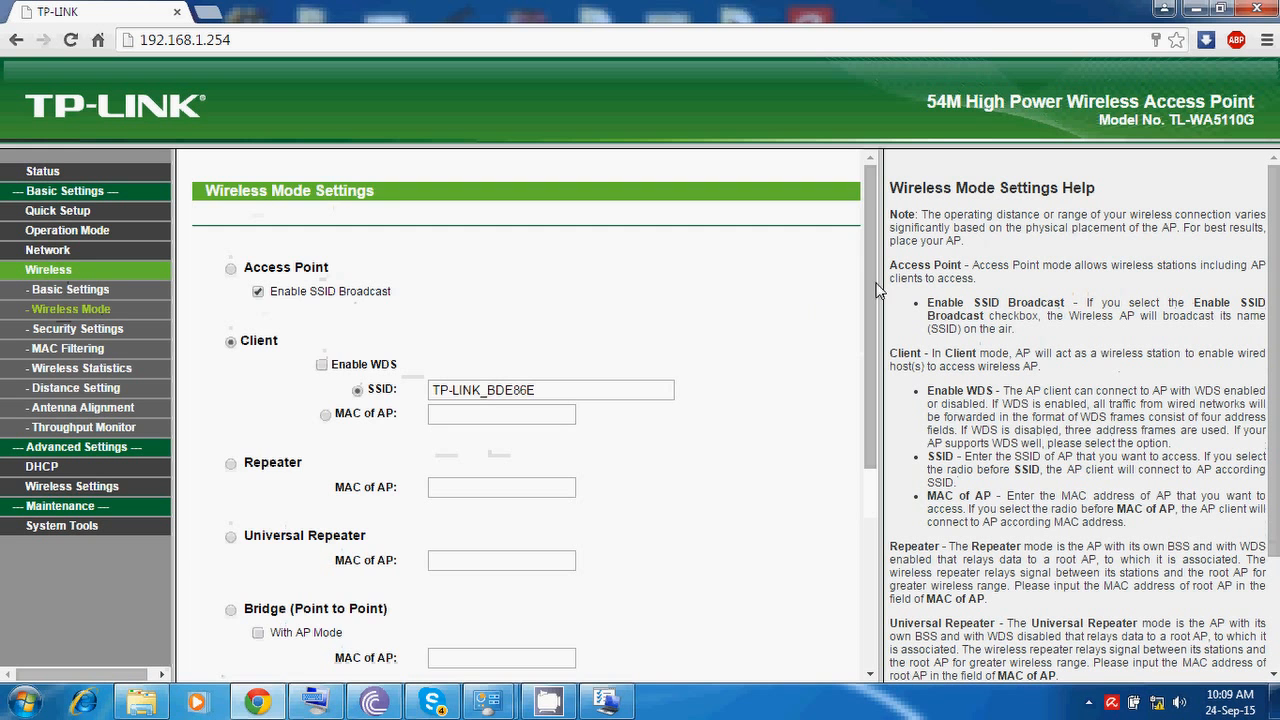
scroll(497, 380, down, 1)
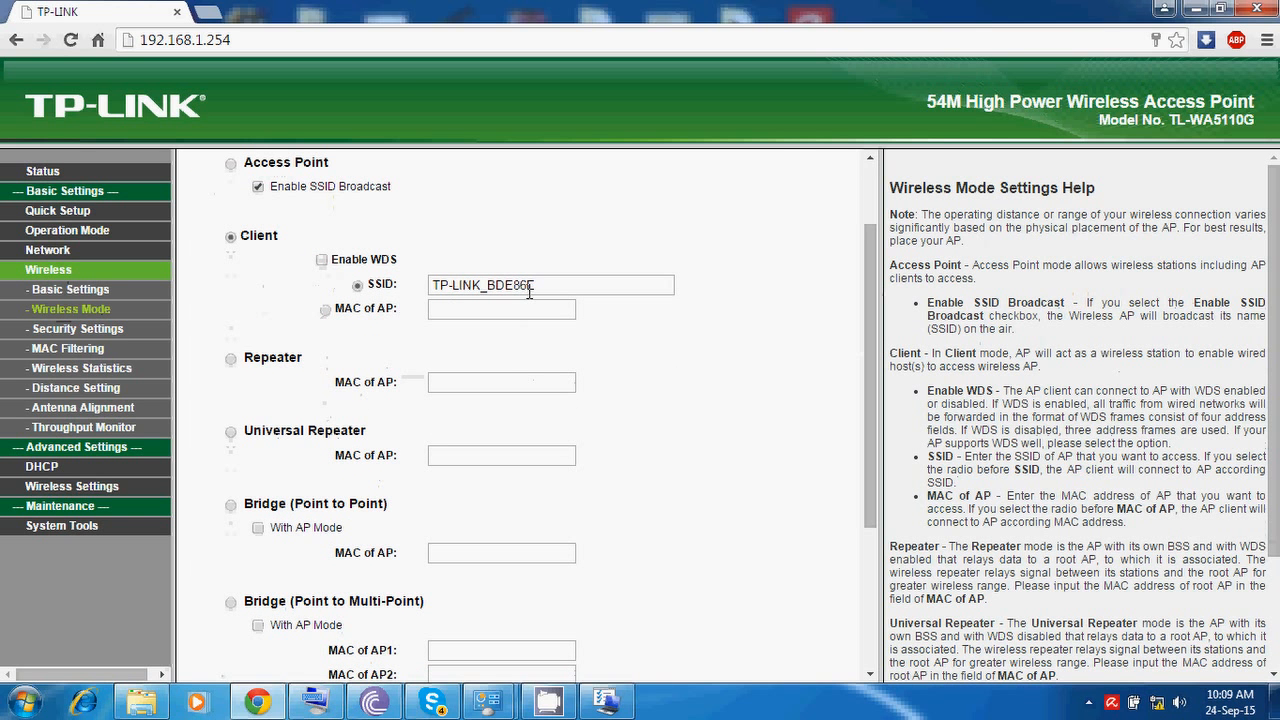
click(562, 290)
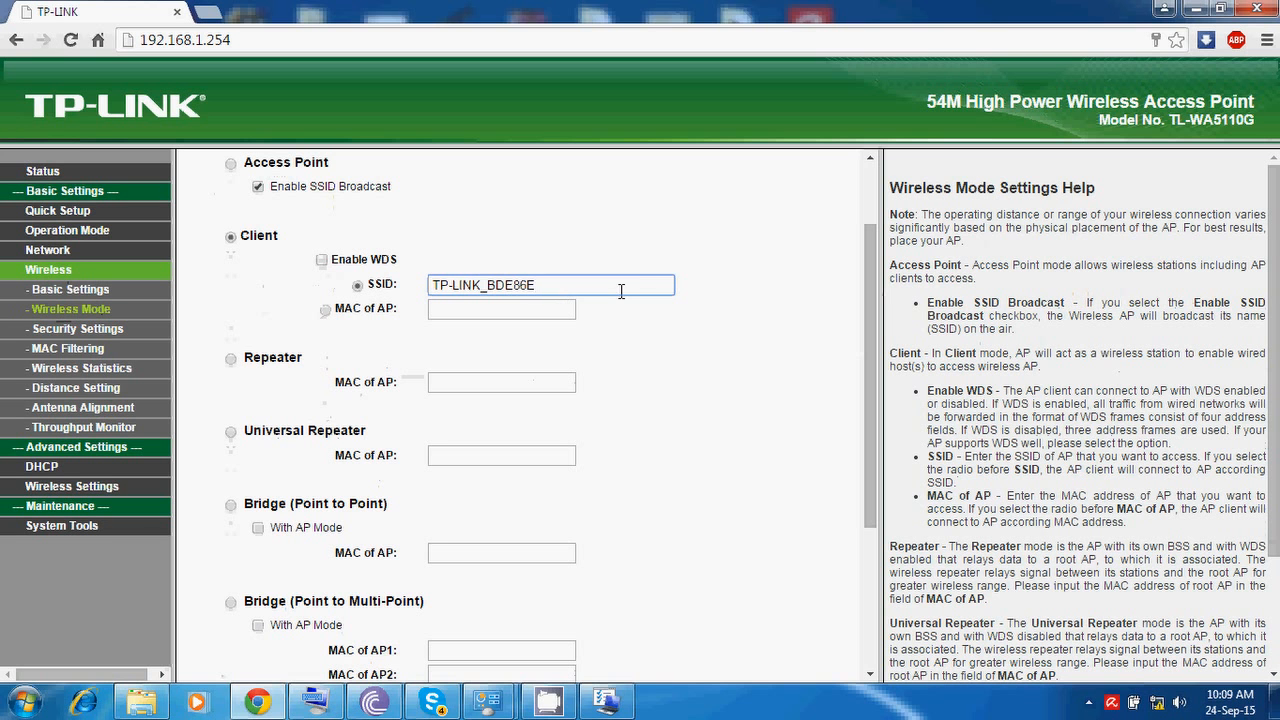
click(708, 289)
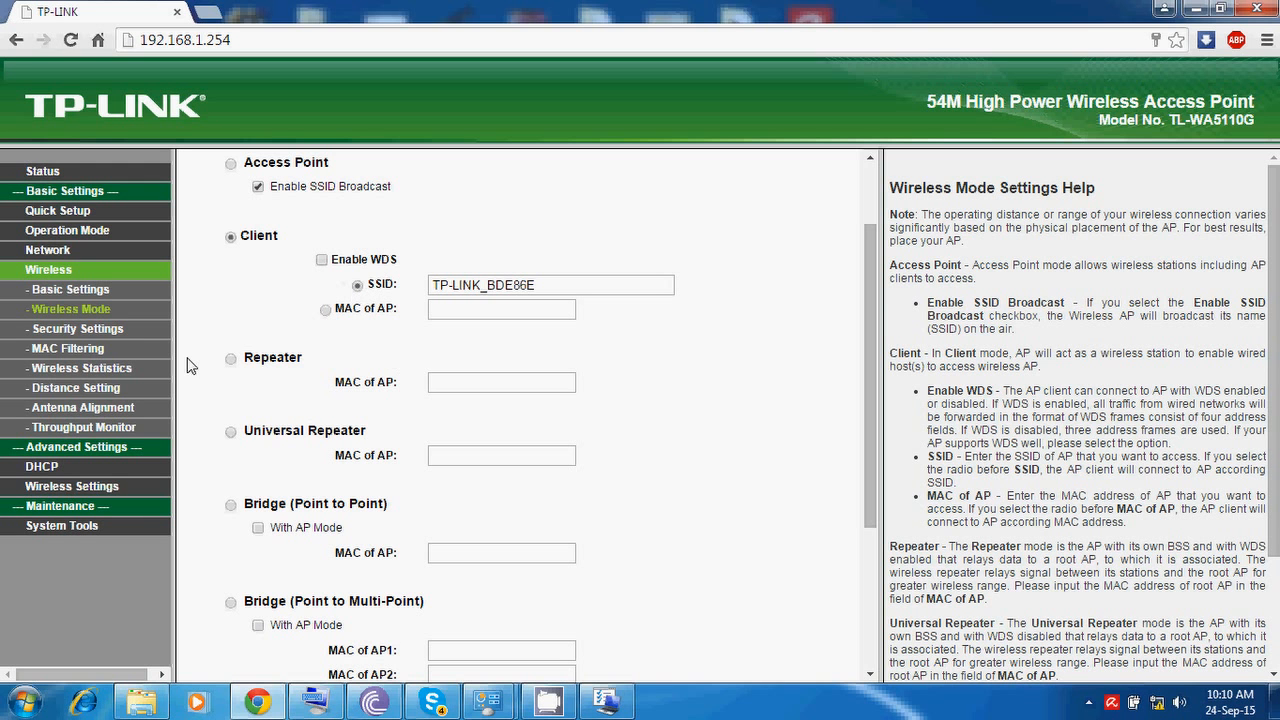
click(232, 360)
Step: Try Universal Repeater, then settle on Bridge (Point to Point) as the wireless mode
click(447, 382)
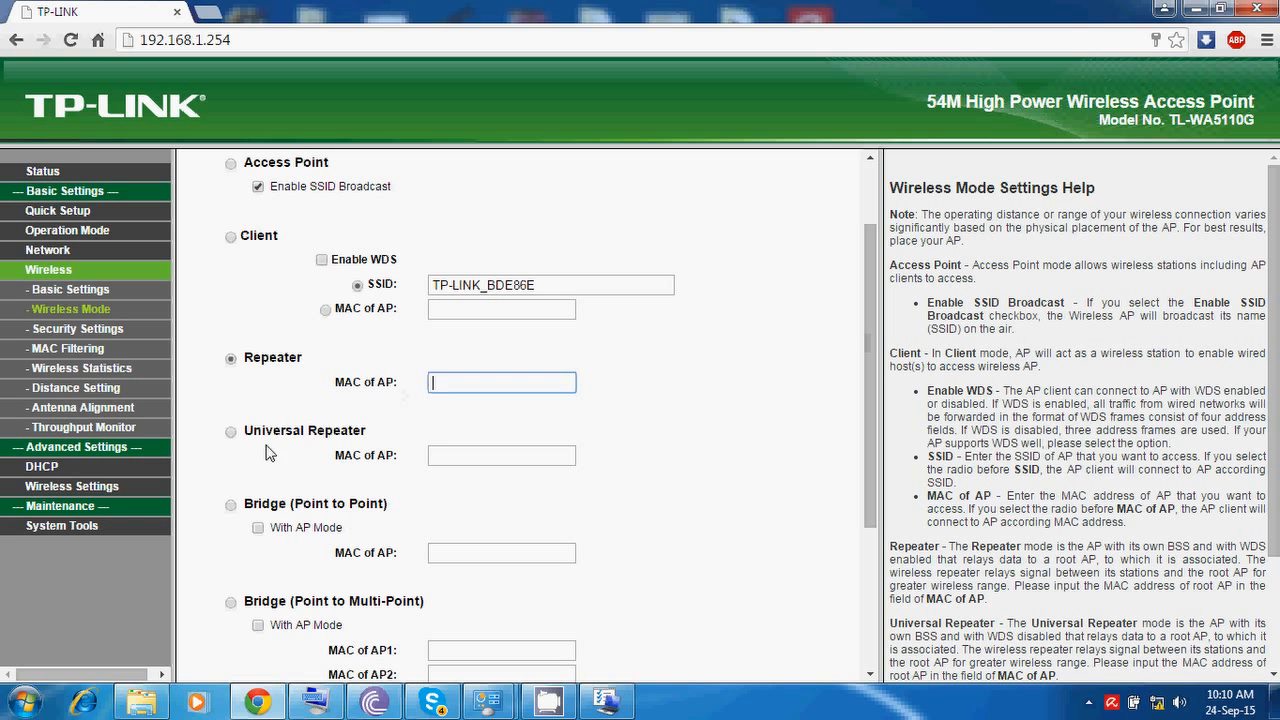
click(232, 432)
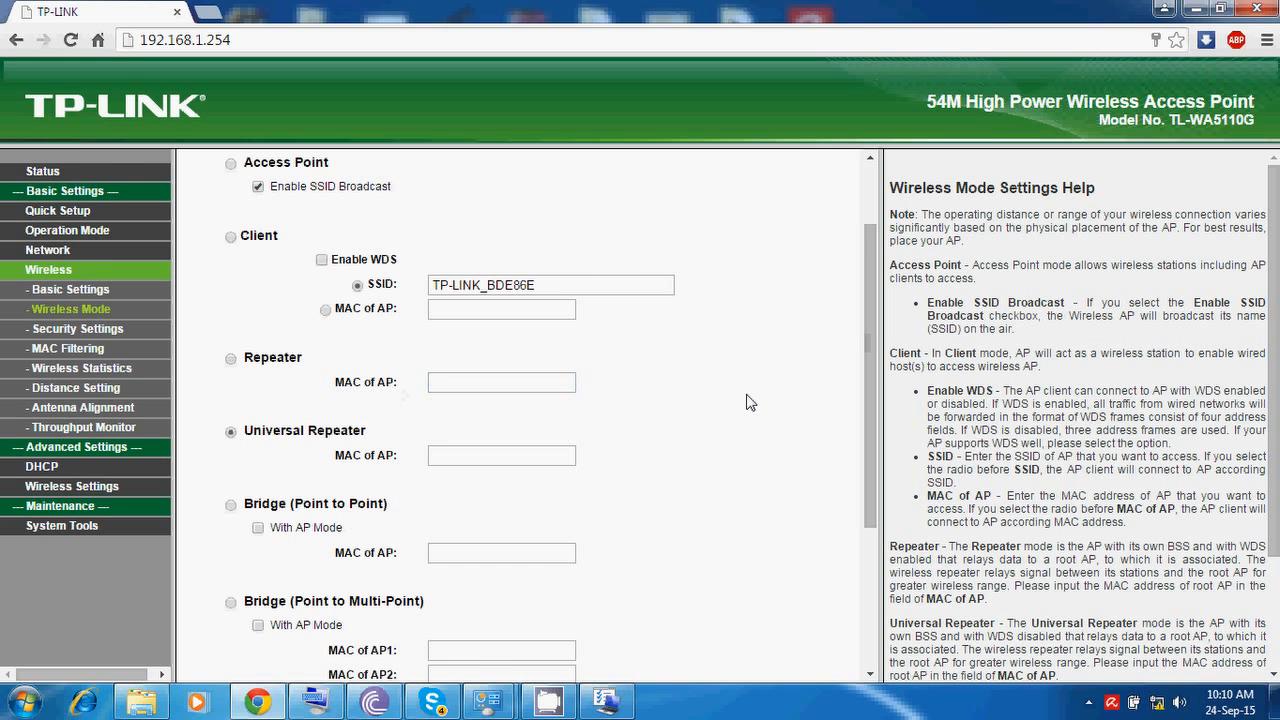
scroll(870, 335, down, 2)
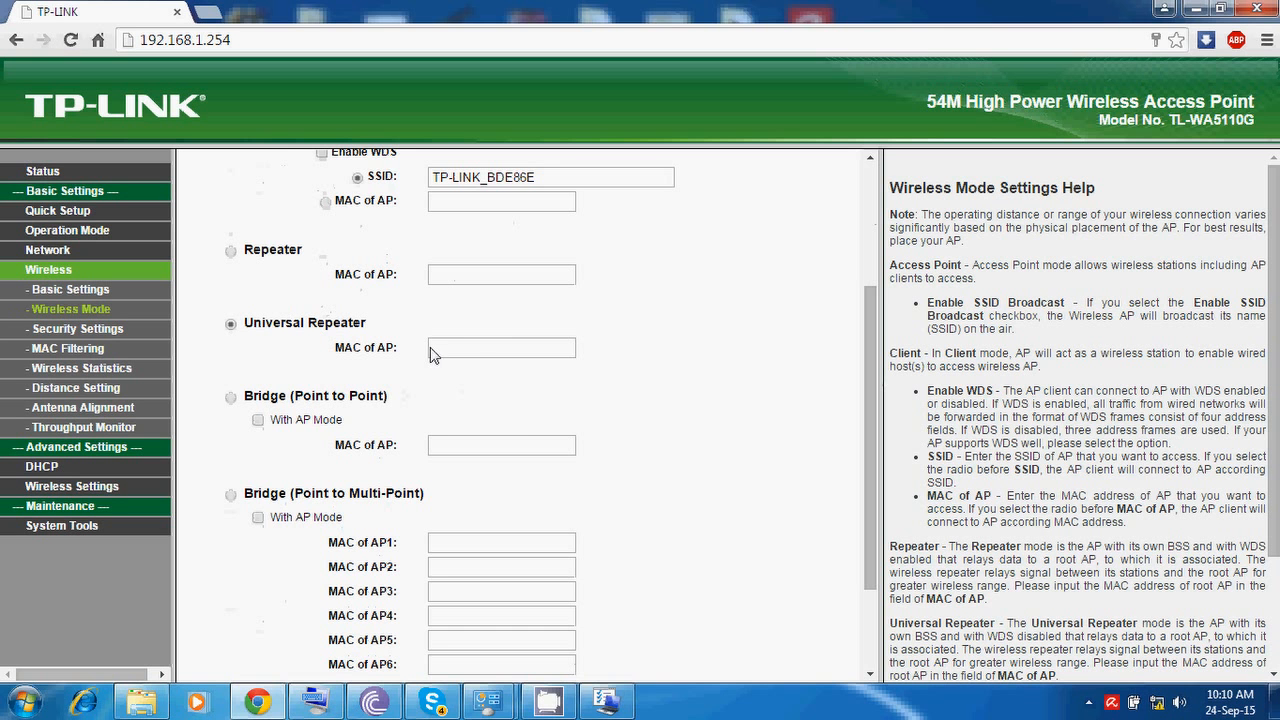
click(232, 398)
drag(875, 376, 875, 412)
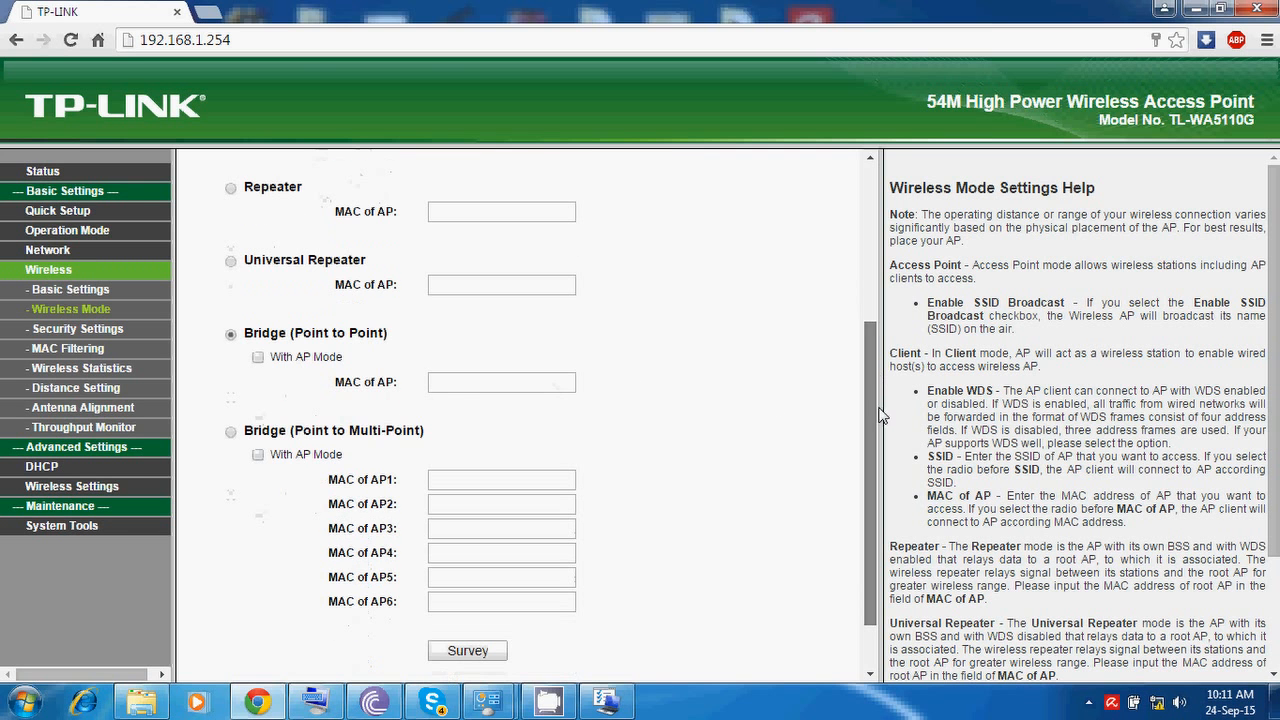
click(462, 388)
click(258, 359)
scroll(875, 405, down, 2)
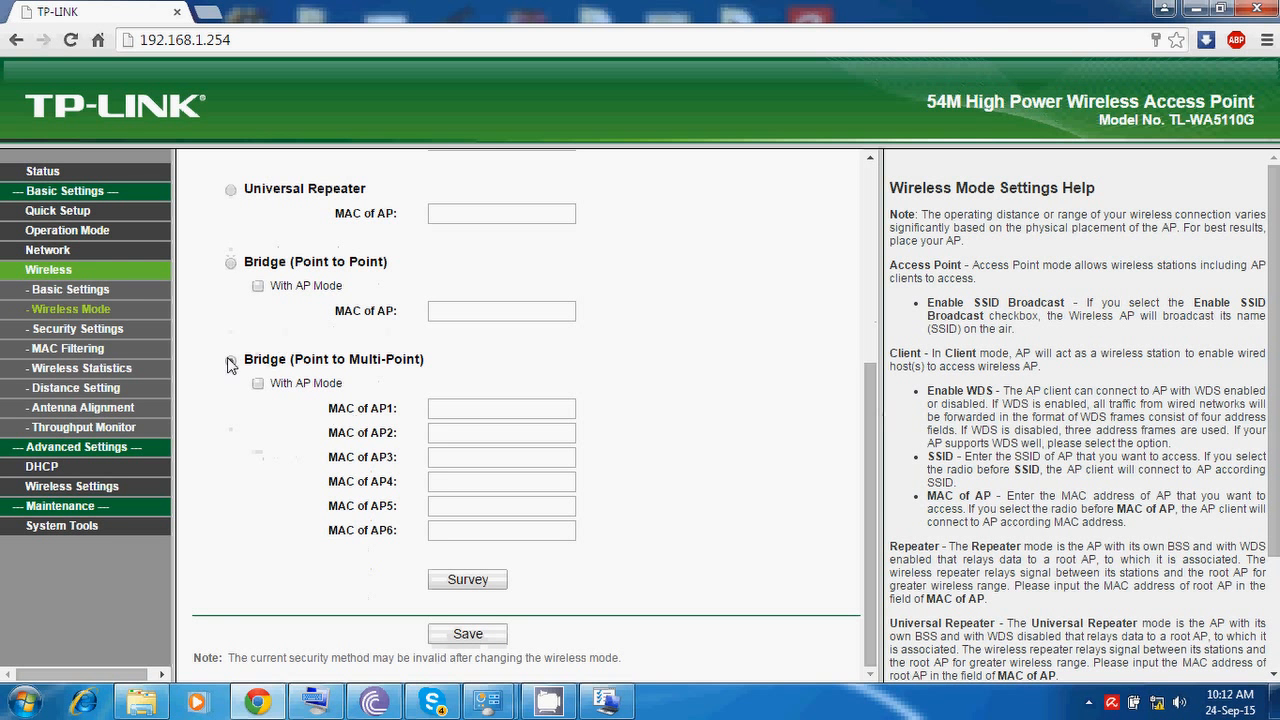
Step: Select Bridge (Point to Multi-Point) and look through the MAC of AP1–AP4 fields
click(231, 362)
click(462, 412)
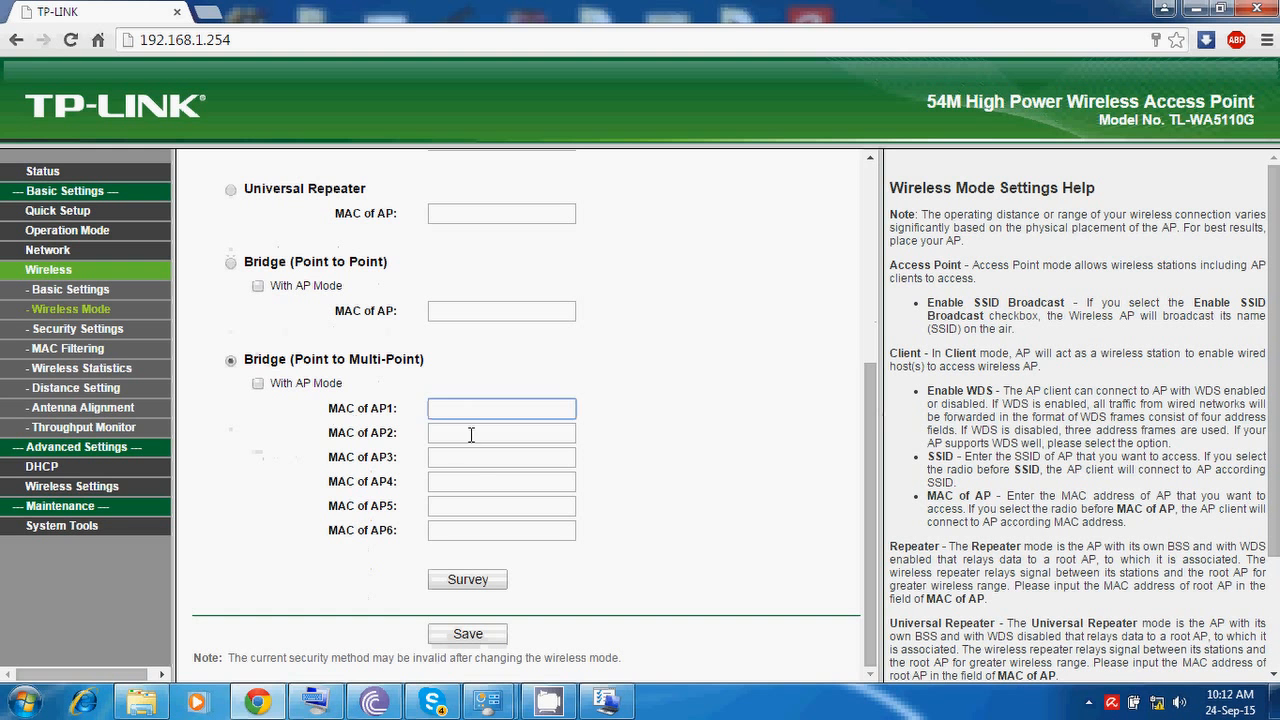
click(472, 434)
click(474, 458)
click(476, 485)
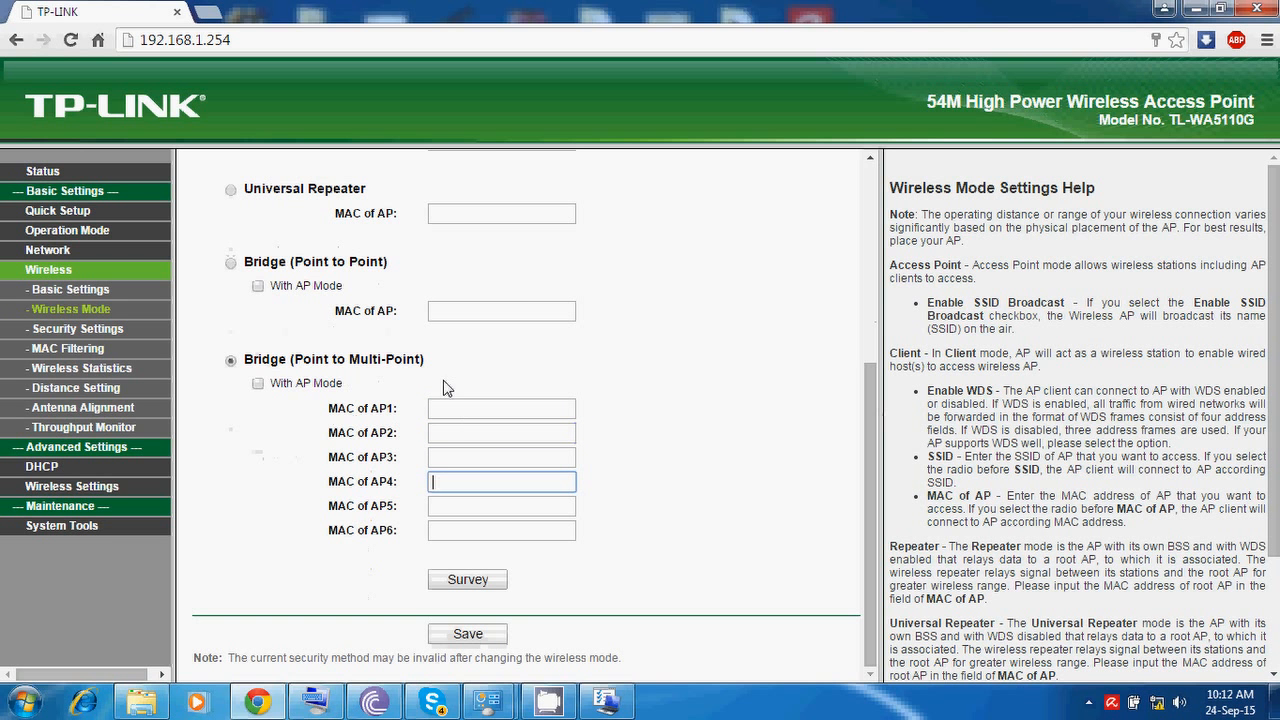
click(478, 410)
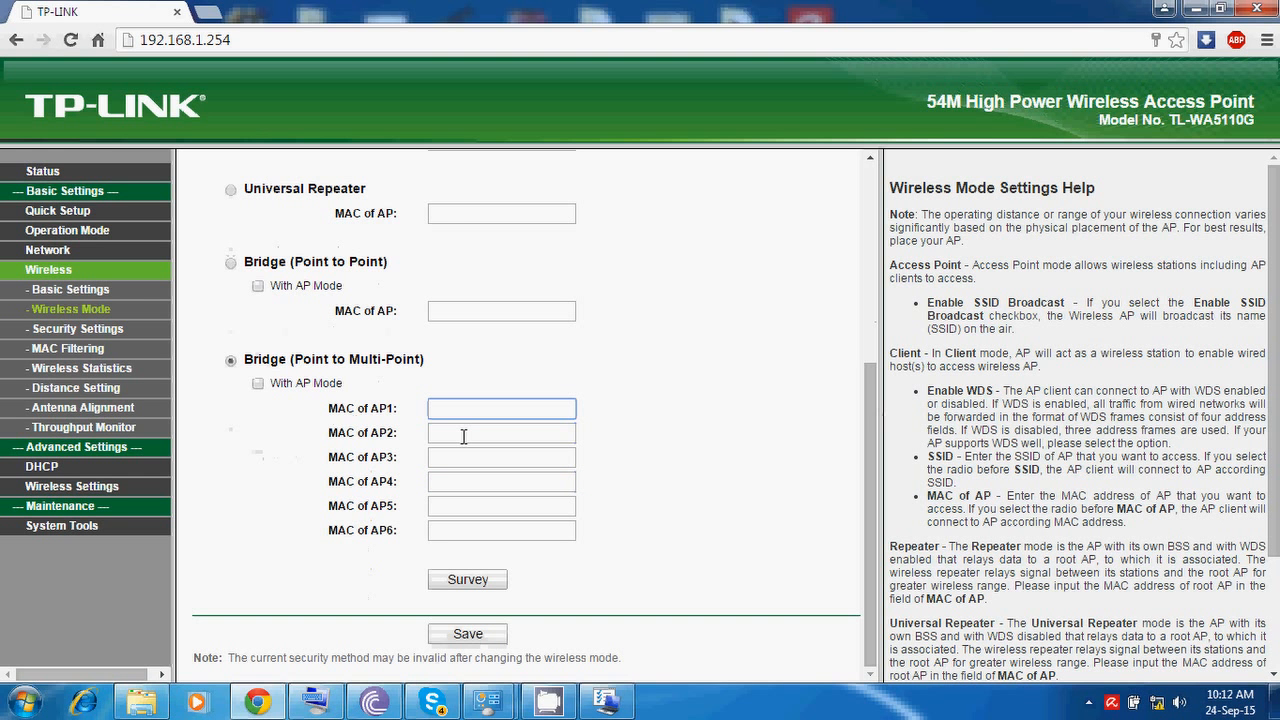
click(463, 434)
click(466, 457)
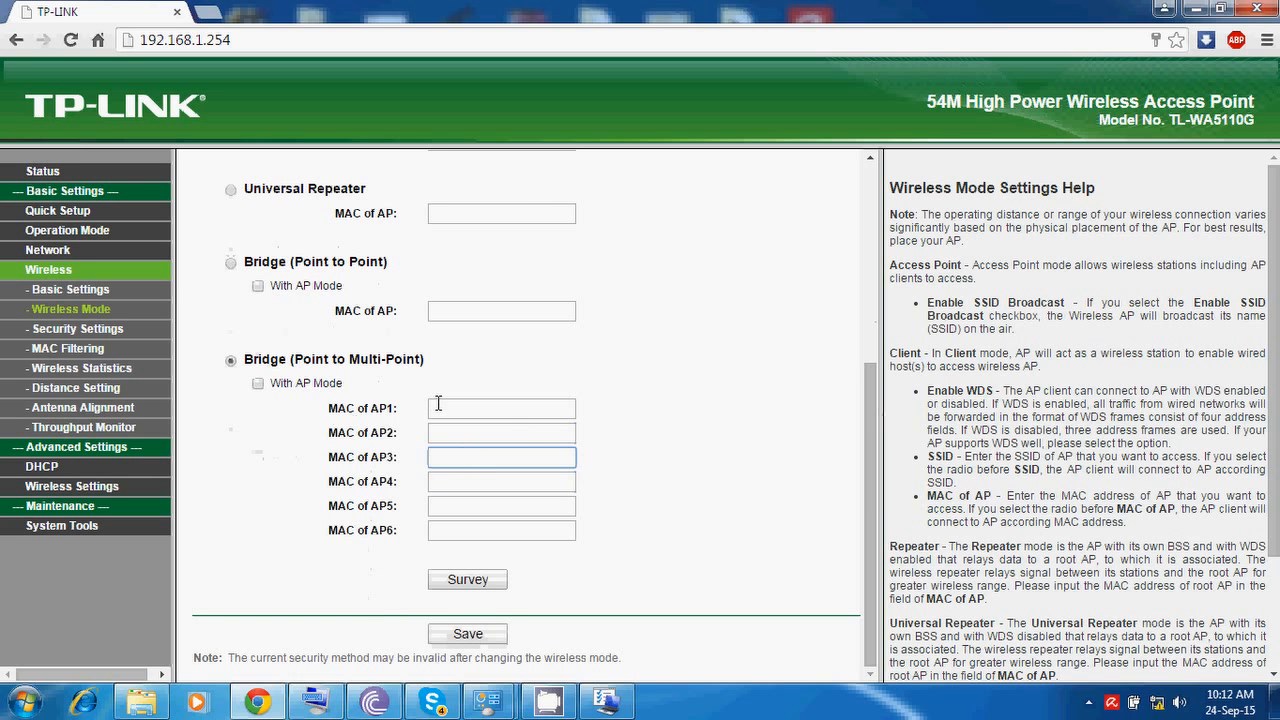
click(530, 411)
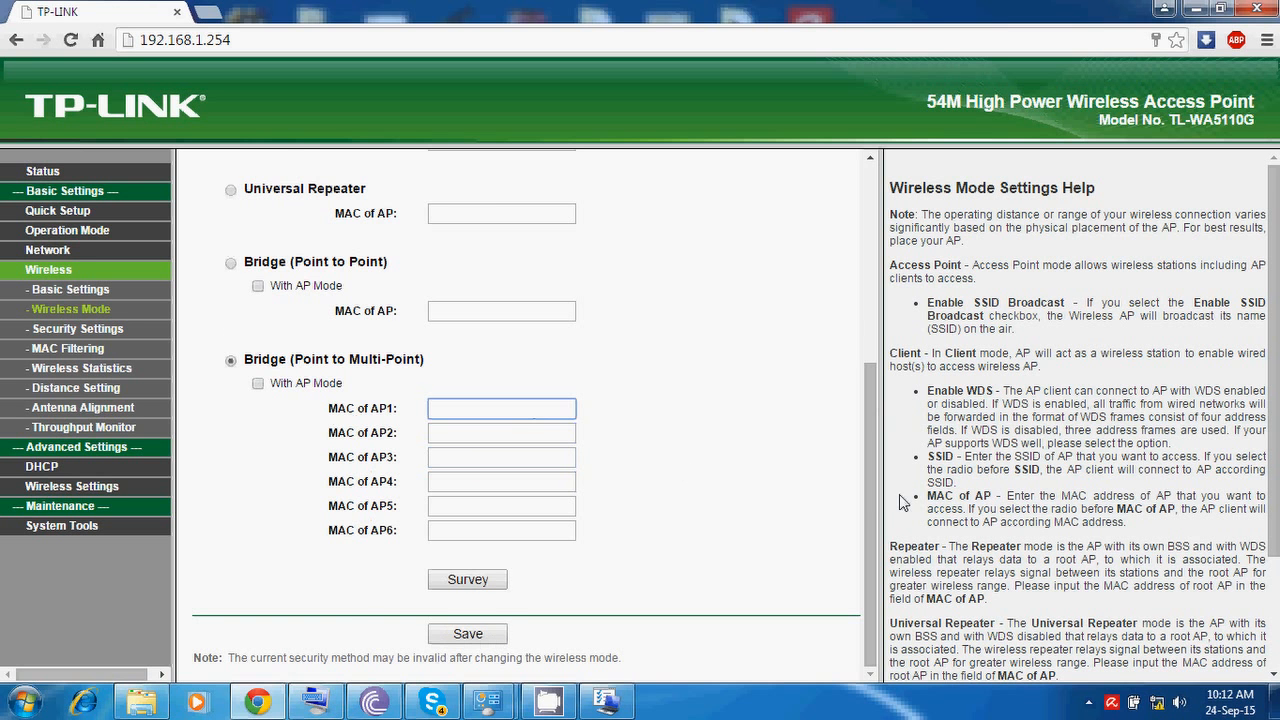
scroll(866, 410, up, 3)
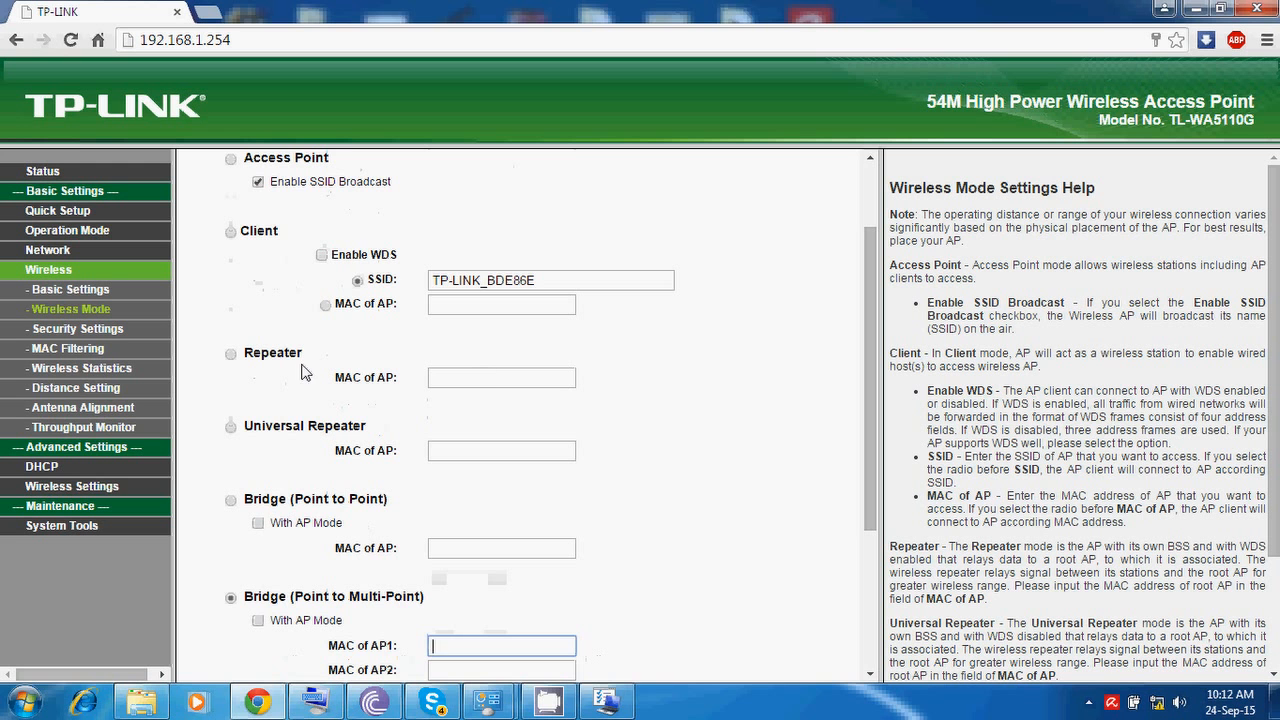
Step: Switch back to Repeater and connect to surveyed AP F8-D1-11-B9-63-B2 (row 2)
click(231, 353)
click(462, 380)
scroll(866, 373, down, 3)
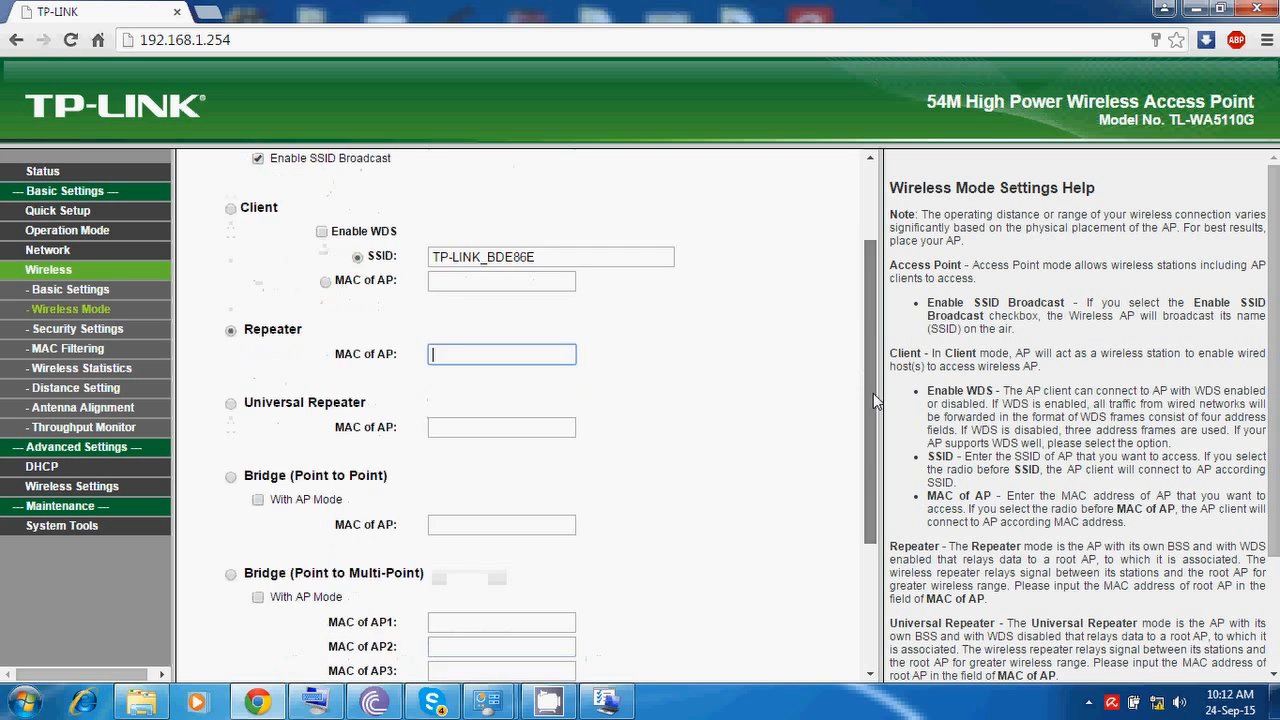
click(468, 582)
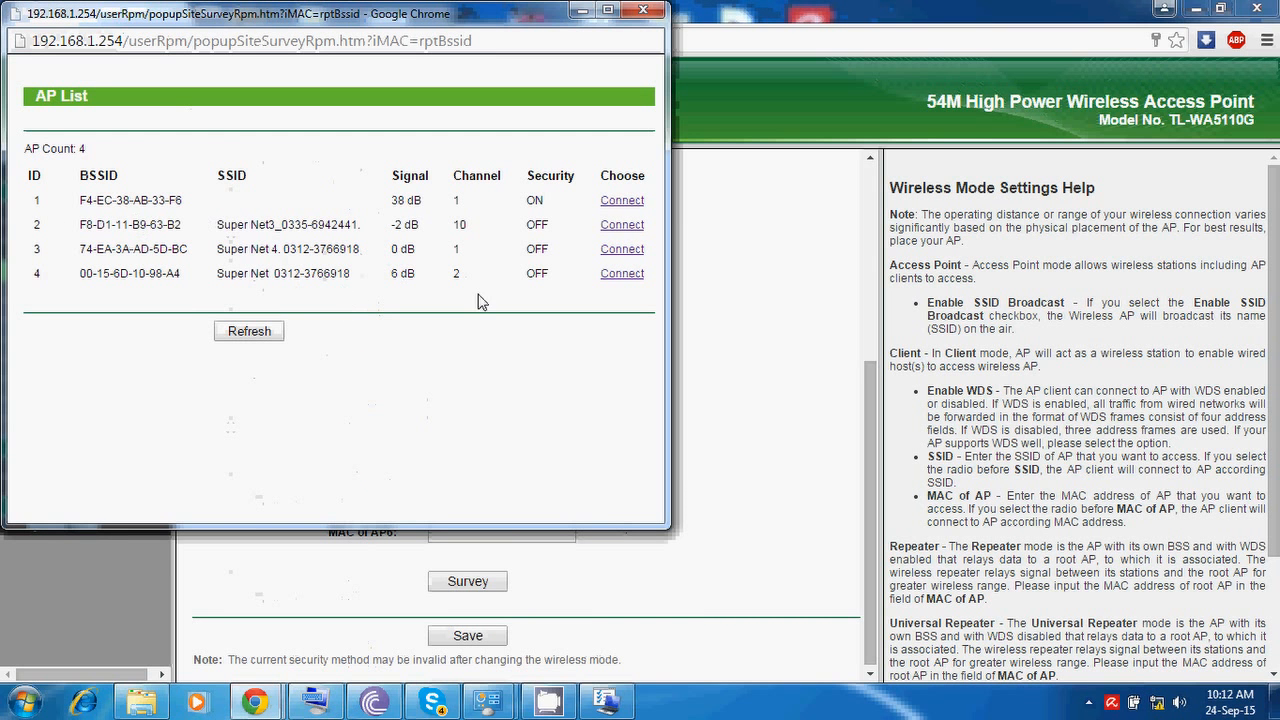
click(621, 225)
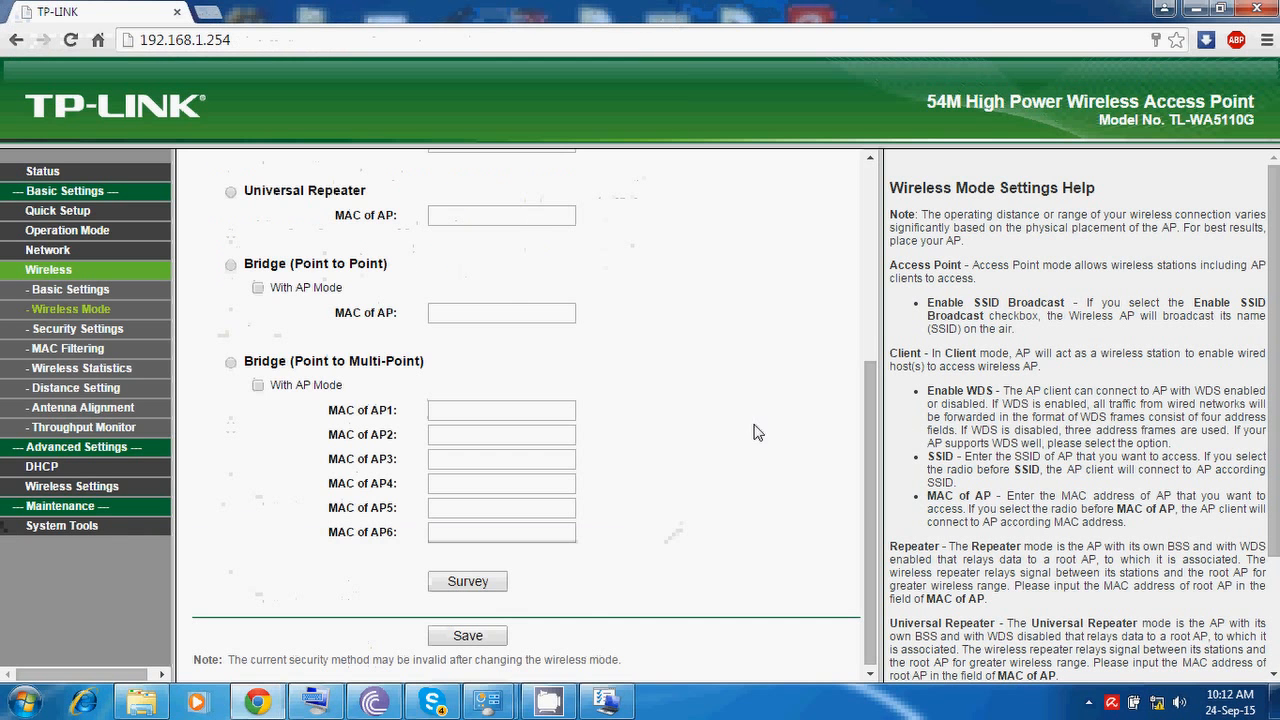
scroll(865, 440, up, 1)
drag(865, 432, 865, 347)
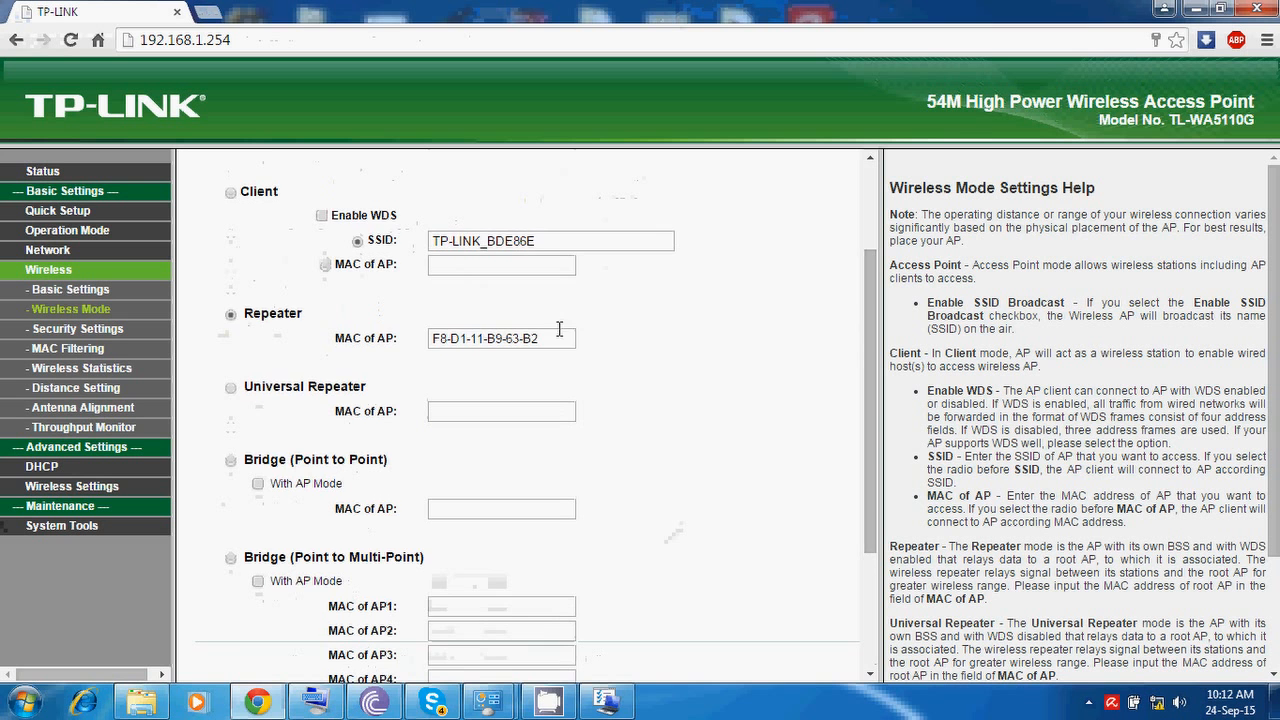
scroll(853, 386, down, 3)
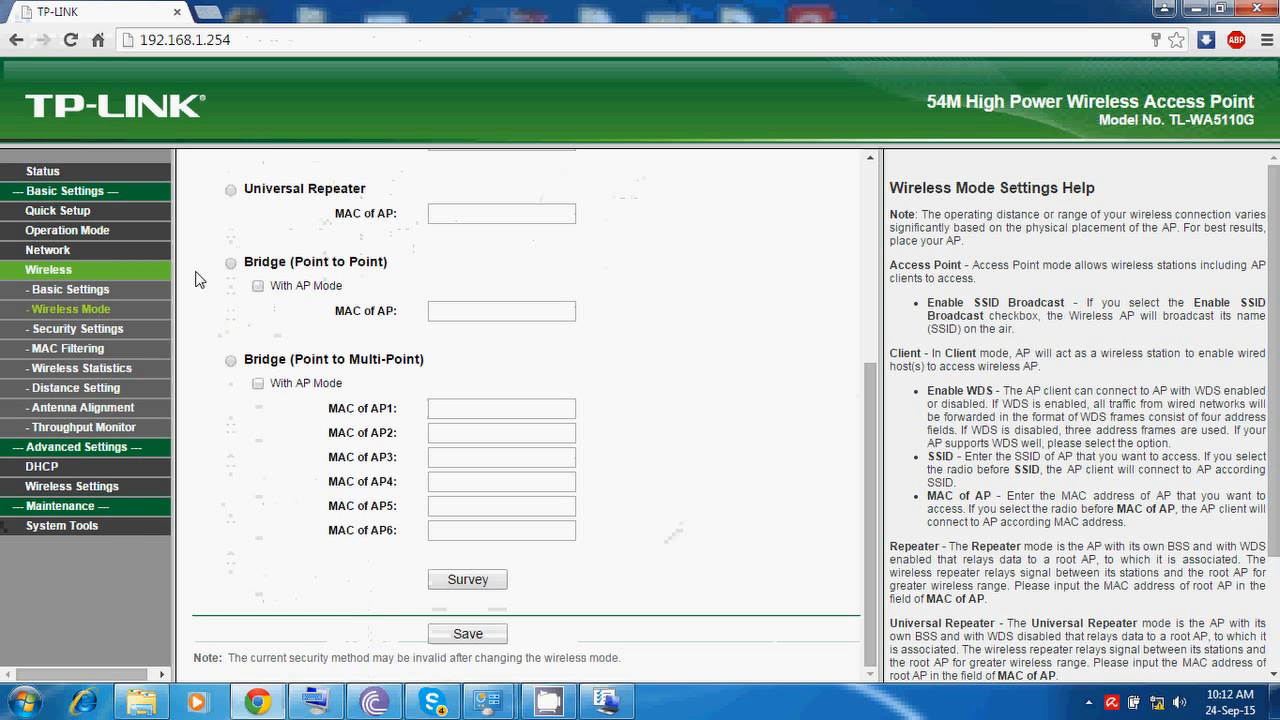
Step: Review the Wireless Security form, then view the MAC Filtering page, still Disabled
click(99, 332)
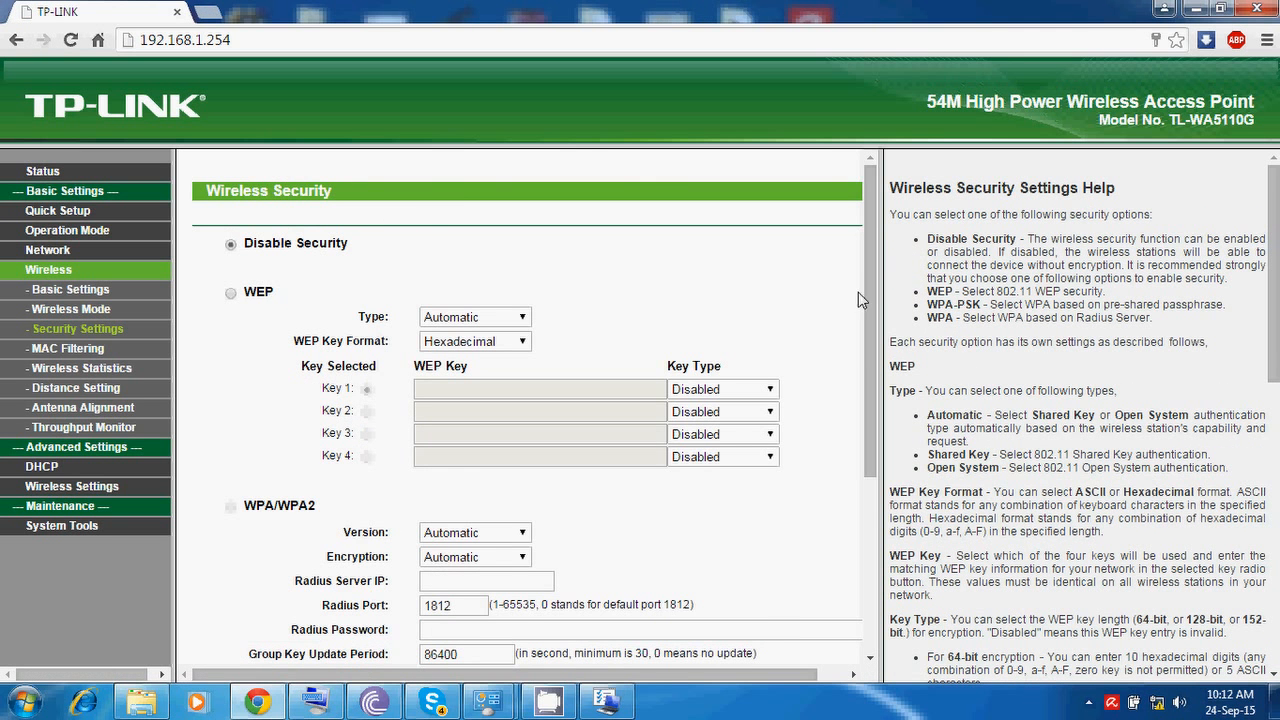
drag(865, 300, 880, 442)
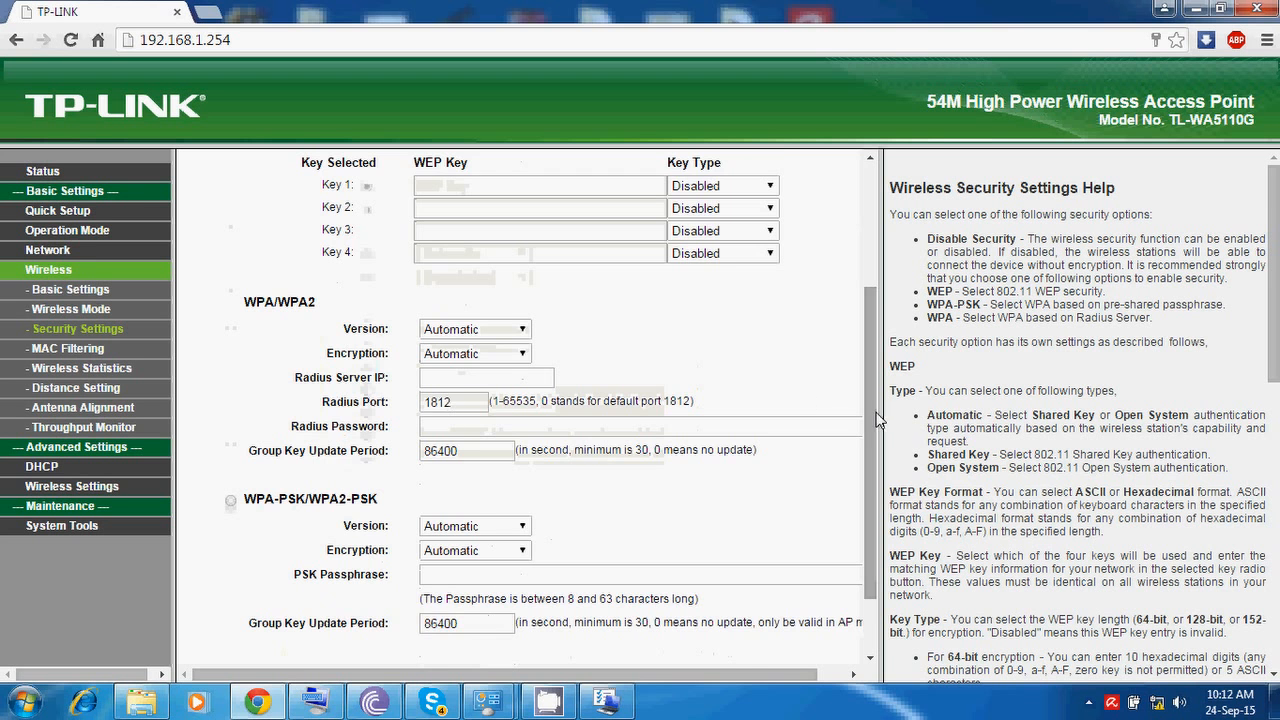
drag(880, 420, 872, 306)
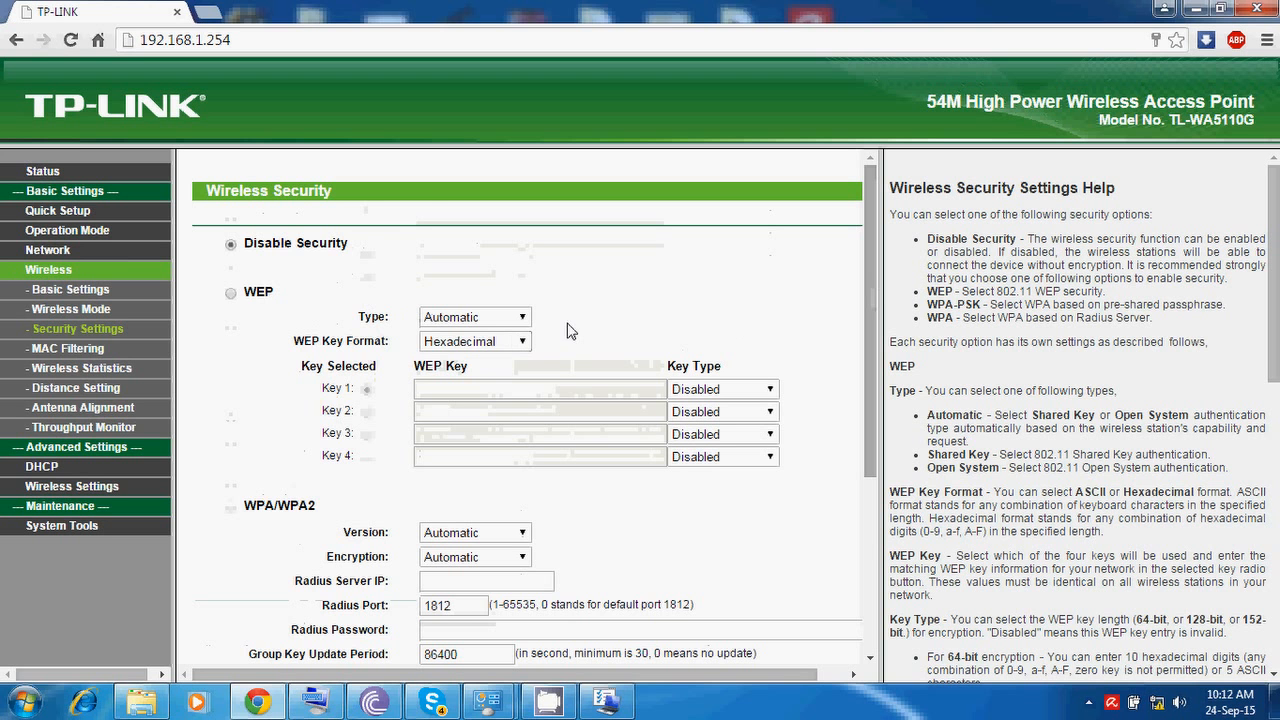
scroll(725, 385, down, 1)
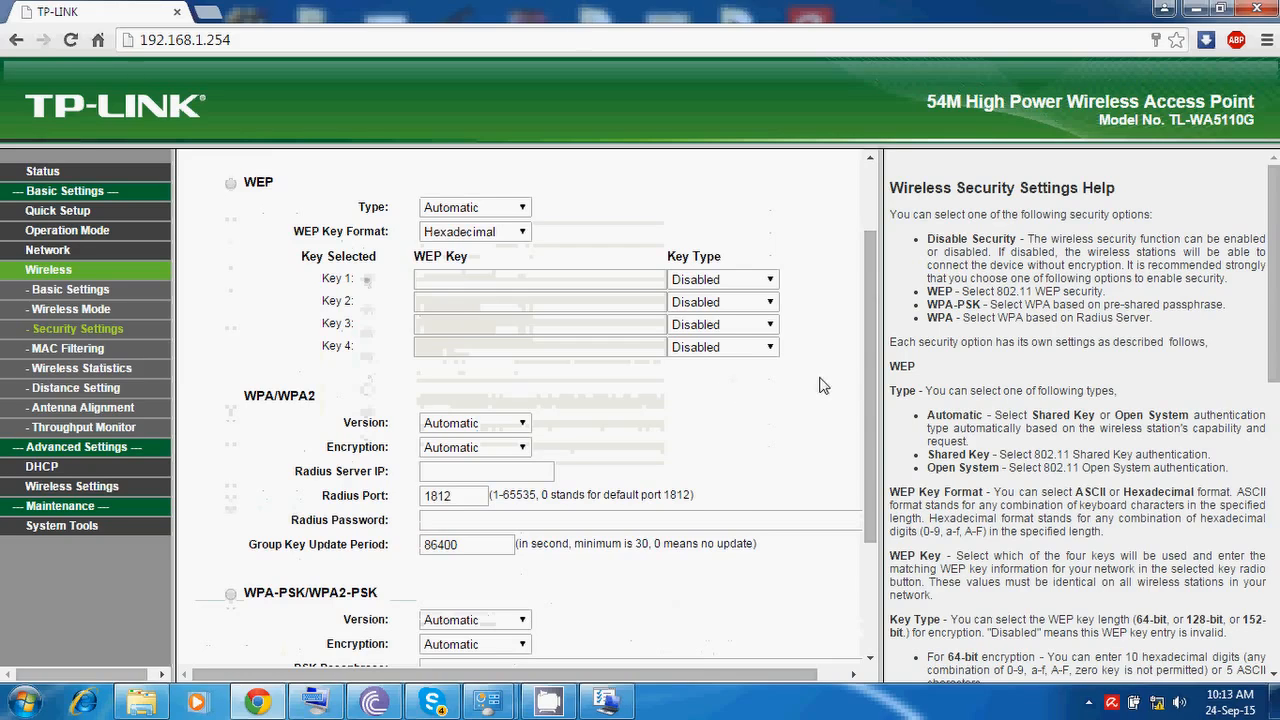
drag(867, 376, 865, 431)
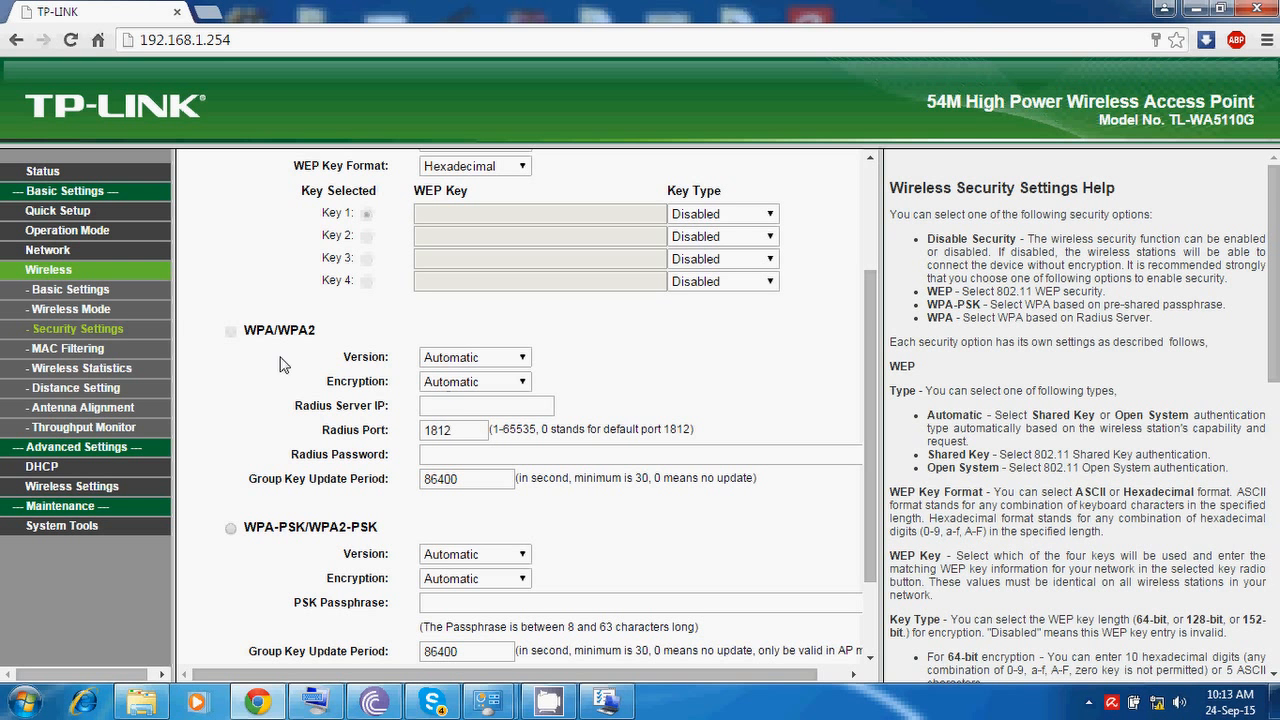
click(67, 349)
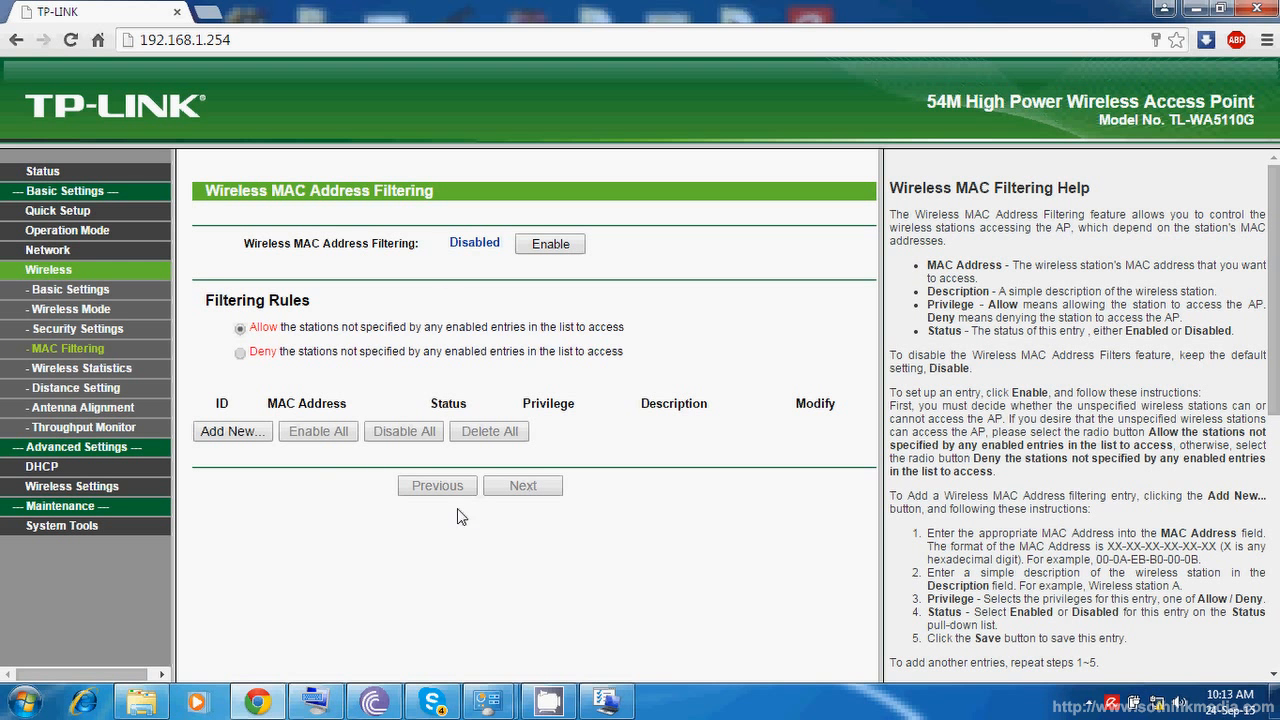
Step: Check Wireless Statistics, keep Distance Setting on Automatic, then view Antenna Alignment
click(48, 368)
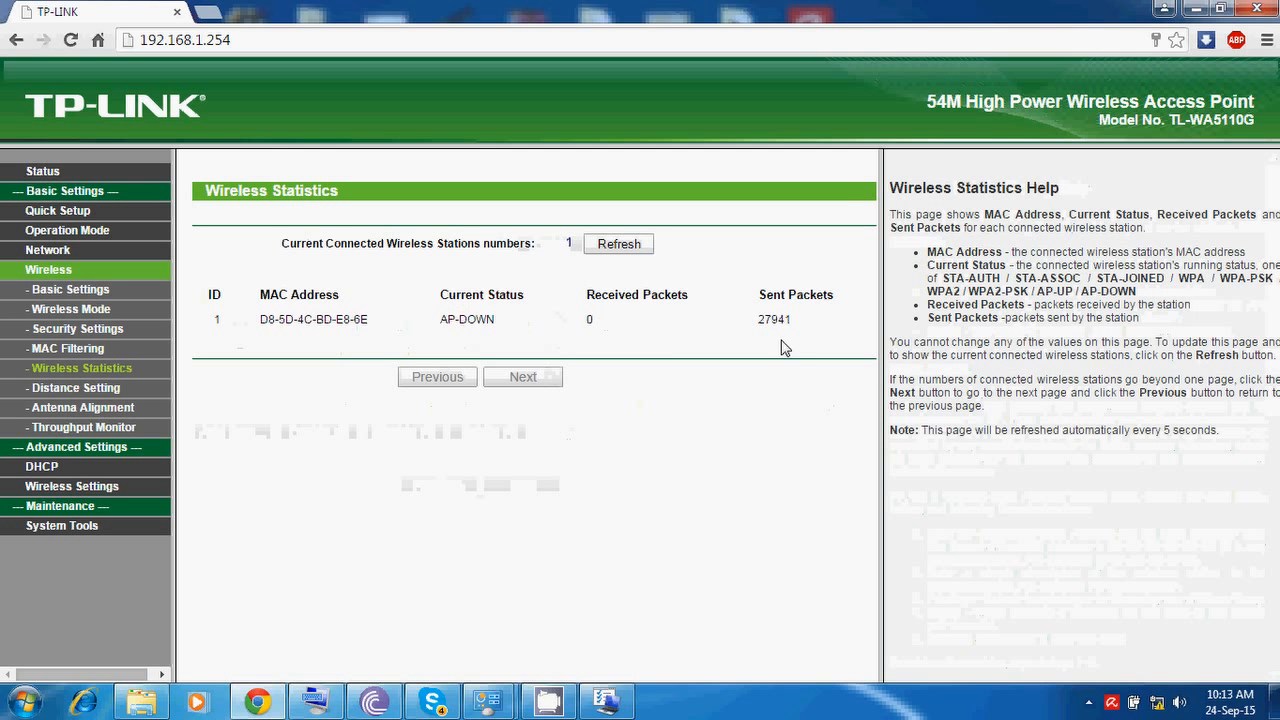
click(36, 397)
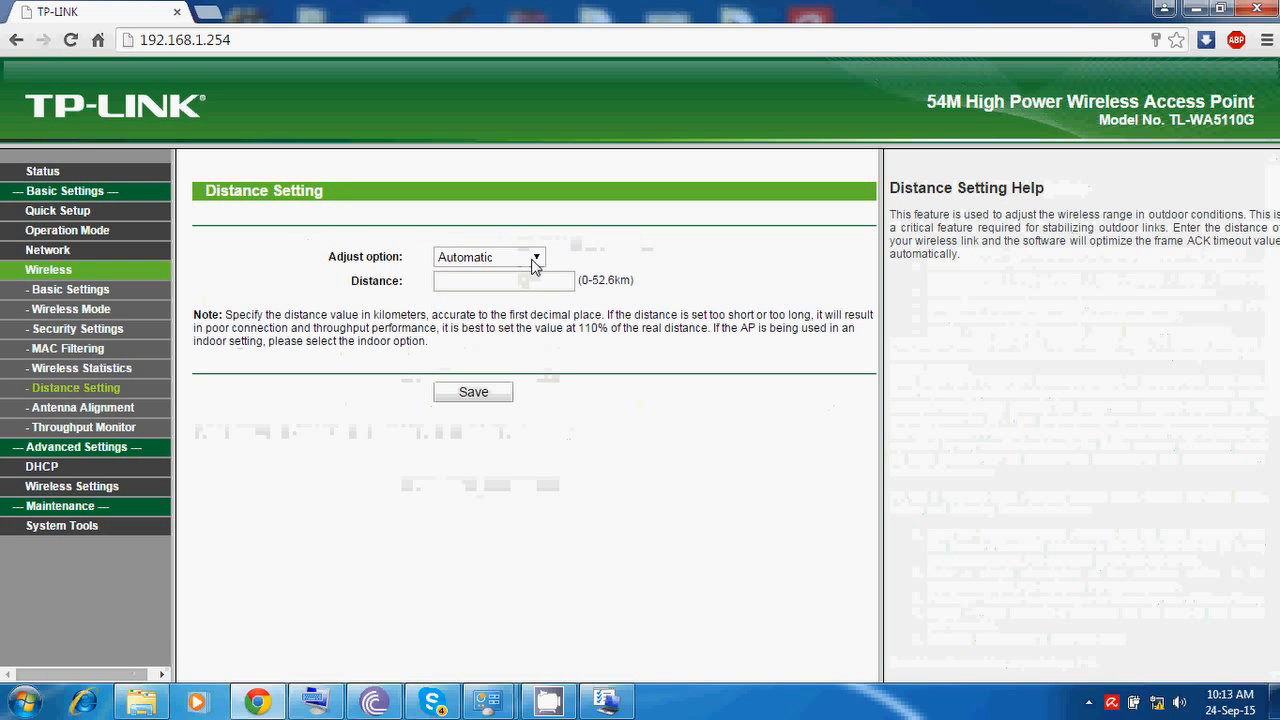
click(529, 259)
click(611, 259)
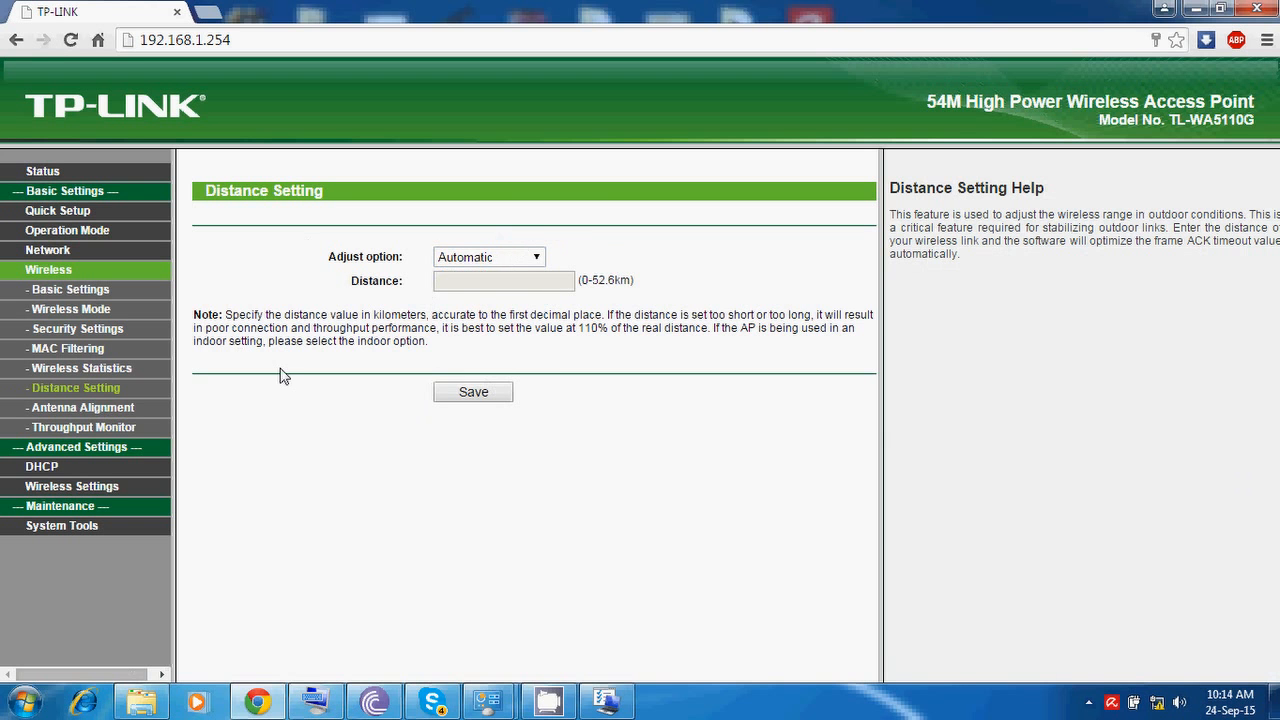
click(104, 406)
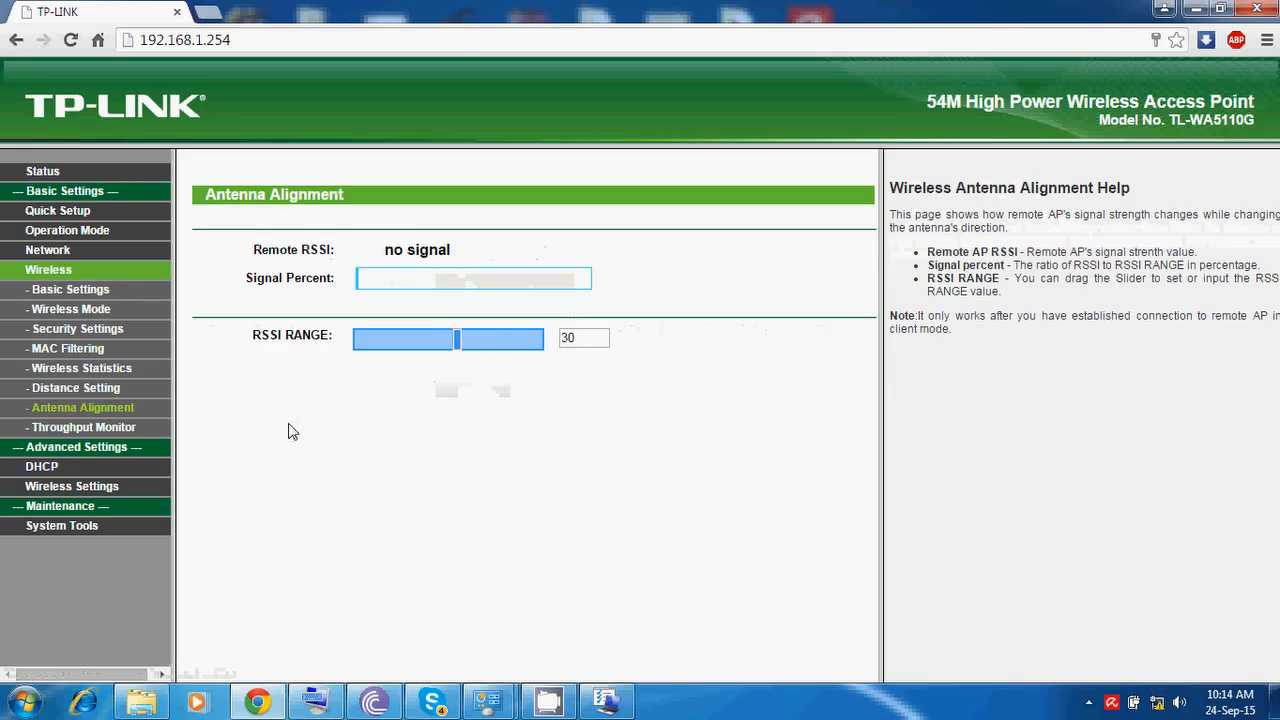
Step: Review Throughput Monitor, DHCP Settings and the DHCP Clients List, then Wireless Advanced Settings
click(86, 430)
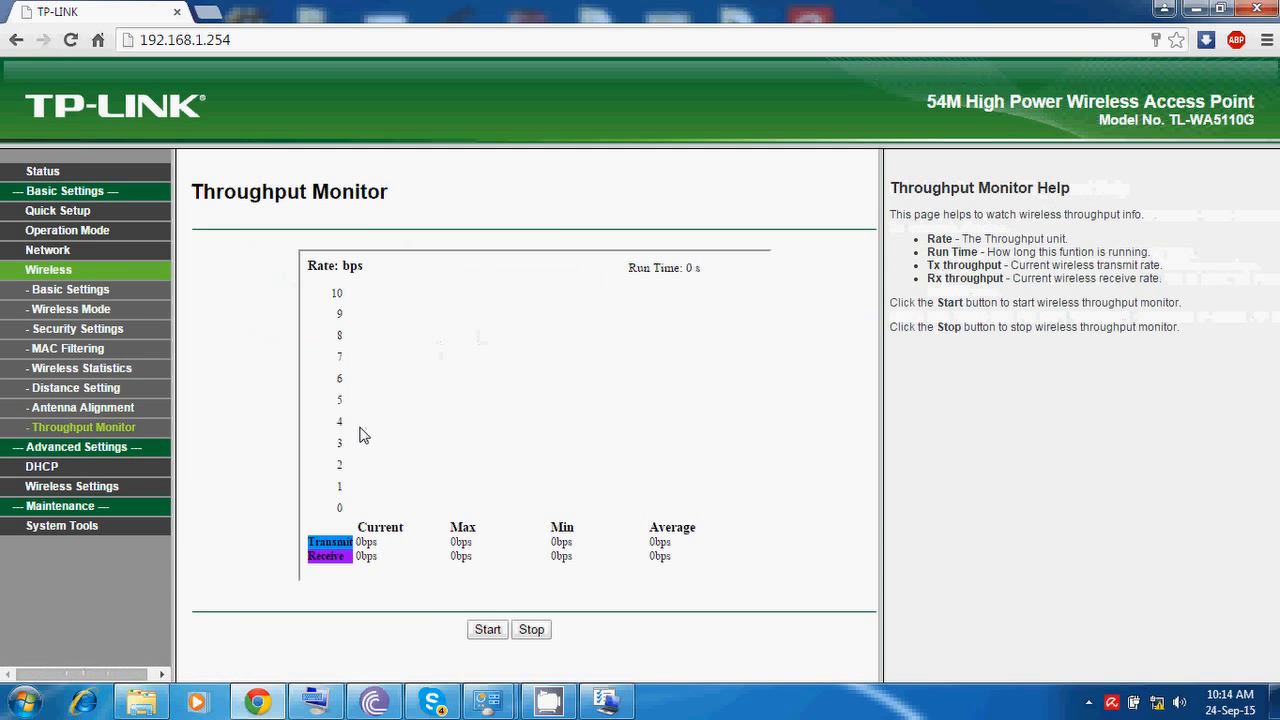
click(31, 468)
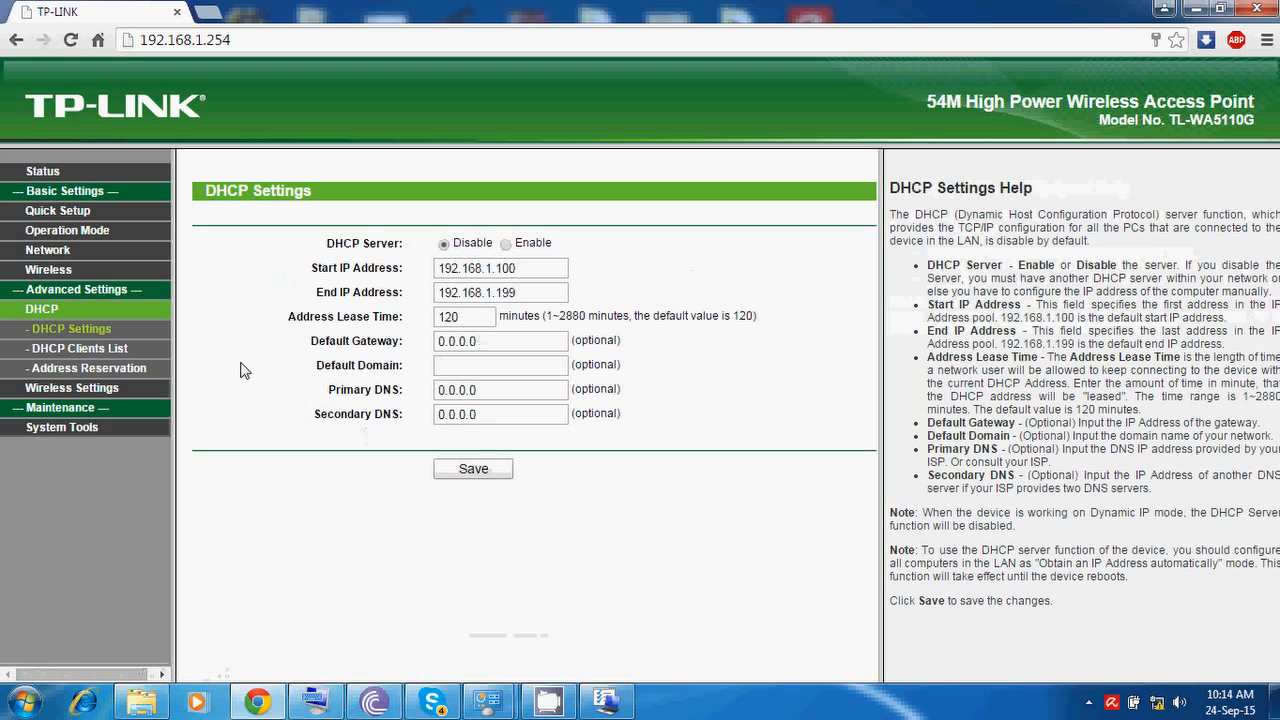
click(103, 350)
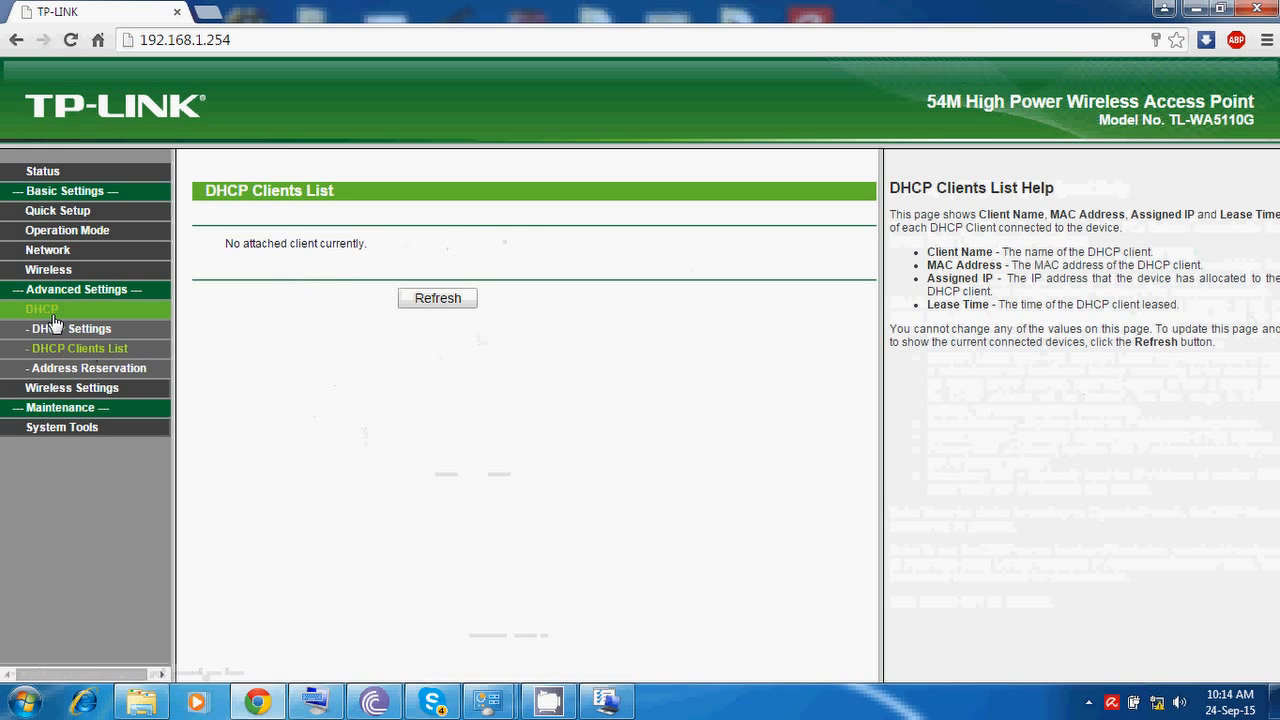
click(71, 330)
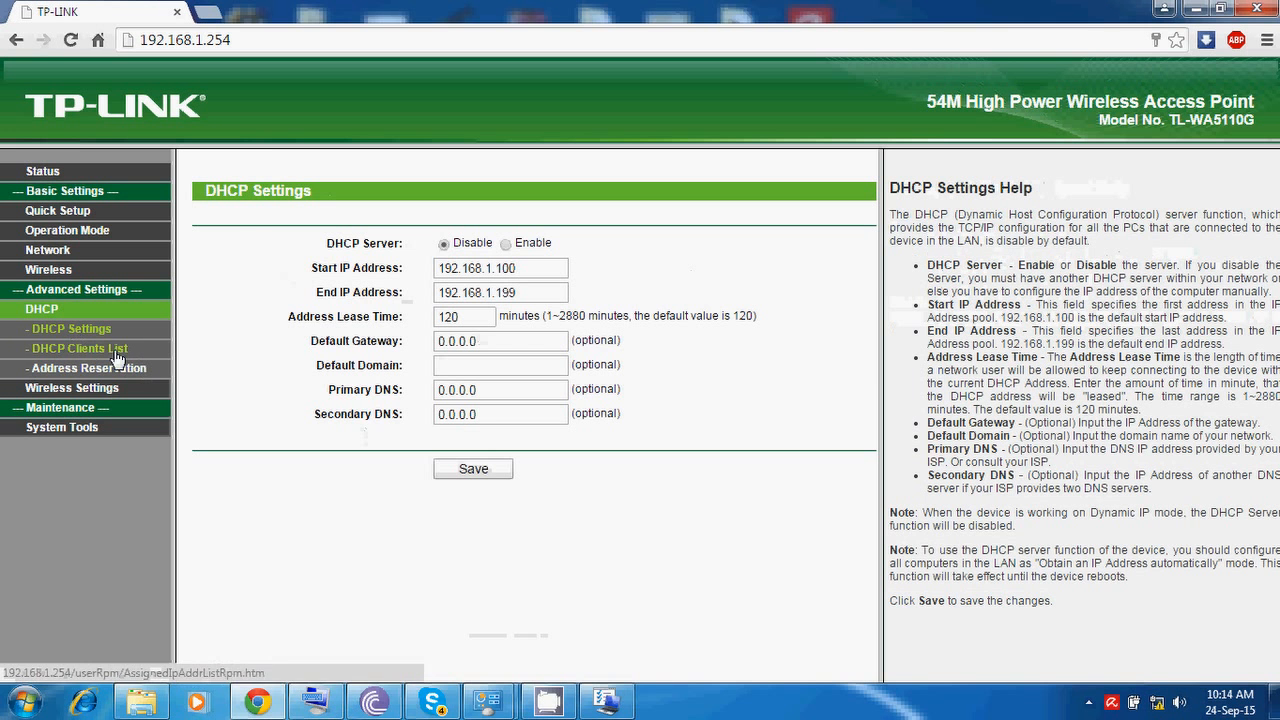
click(77, 349)
click(91, 331)
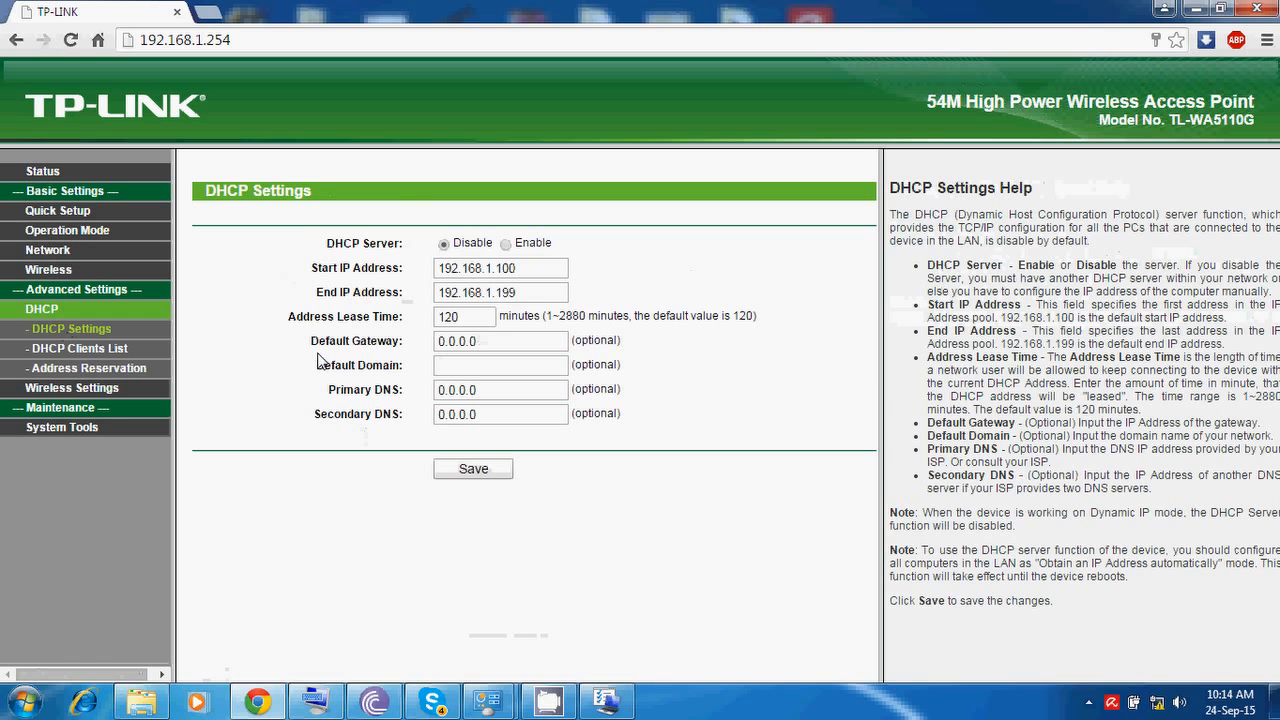
click(64, 387)
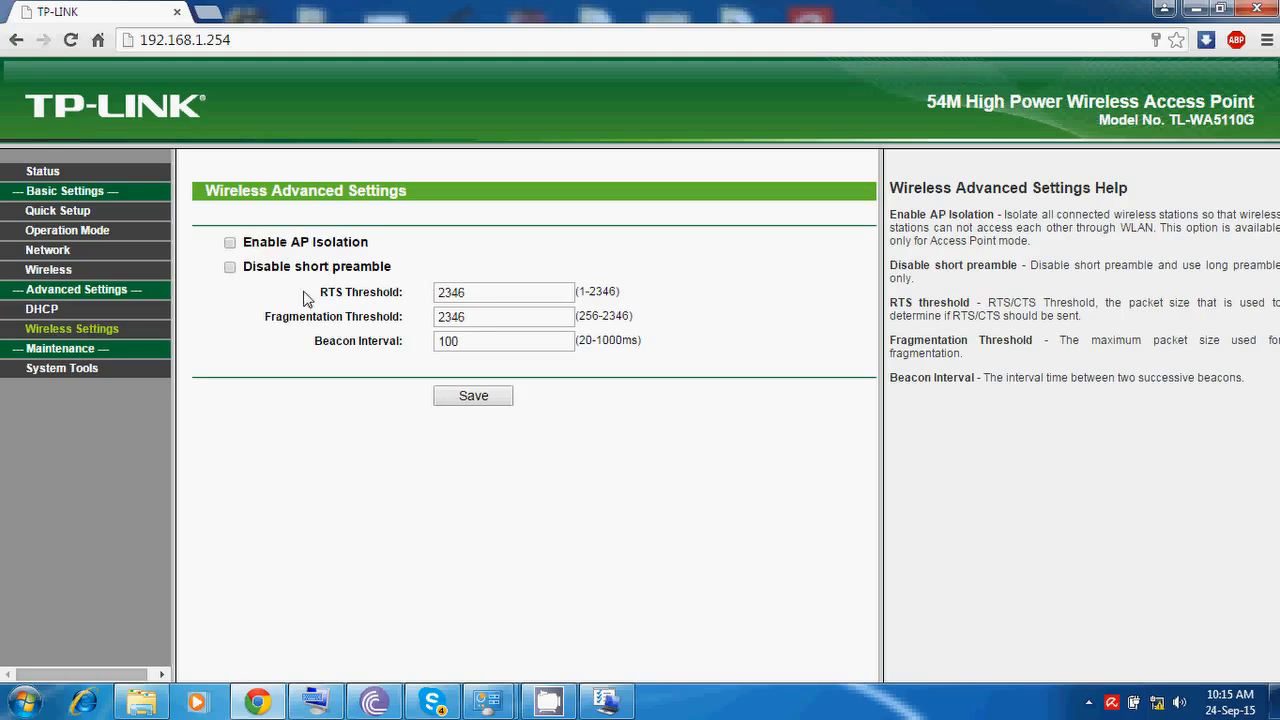
Step: Turn off AP isolation, visit Firmware Upgrade and Backup & Restore without choosing a file
click(230, 243)
click(79, 372)
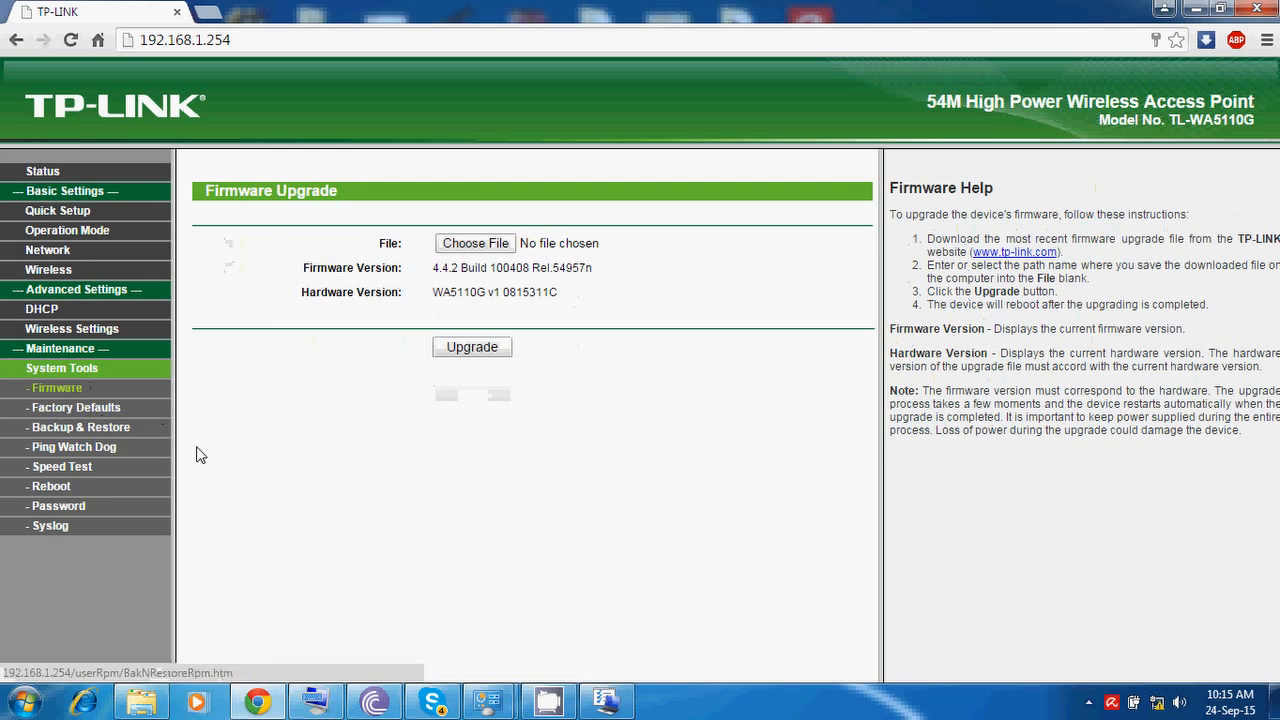
click(116, 430)
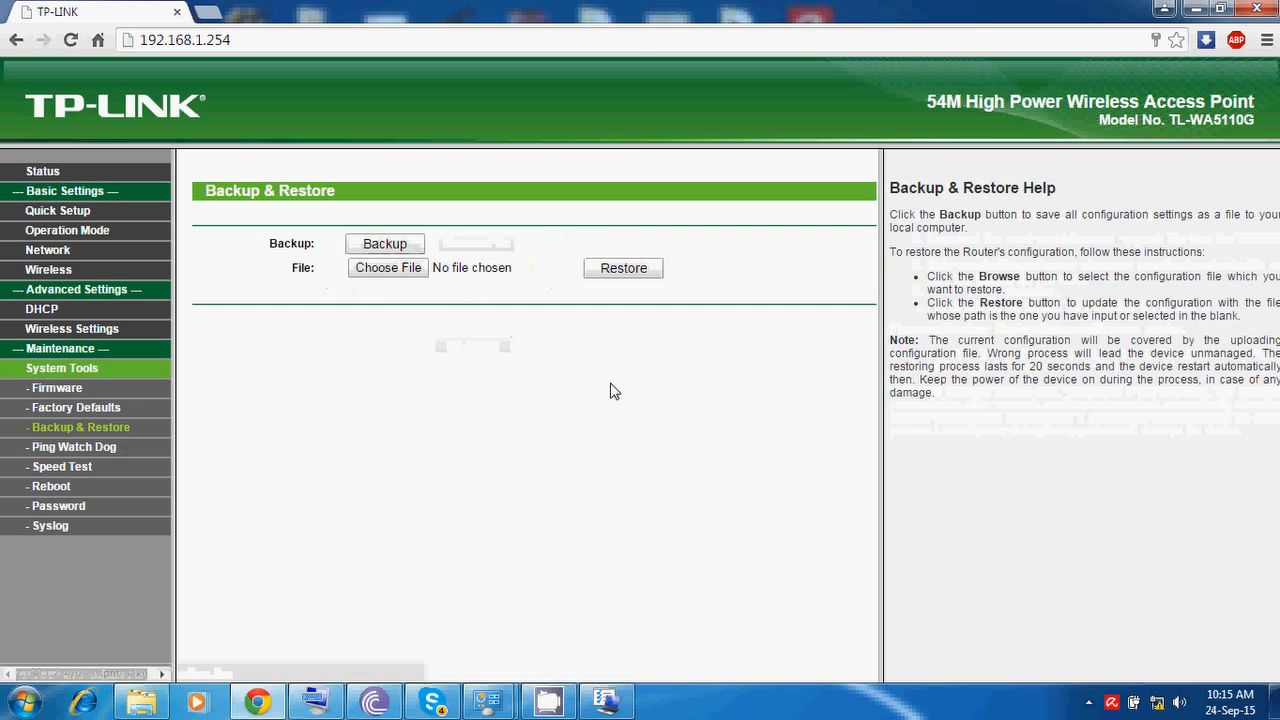
click(401, 270)
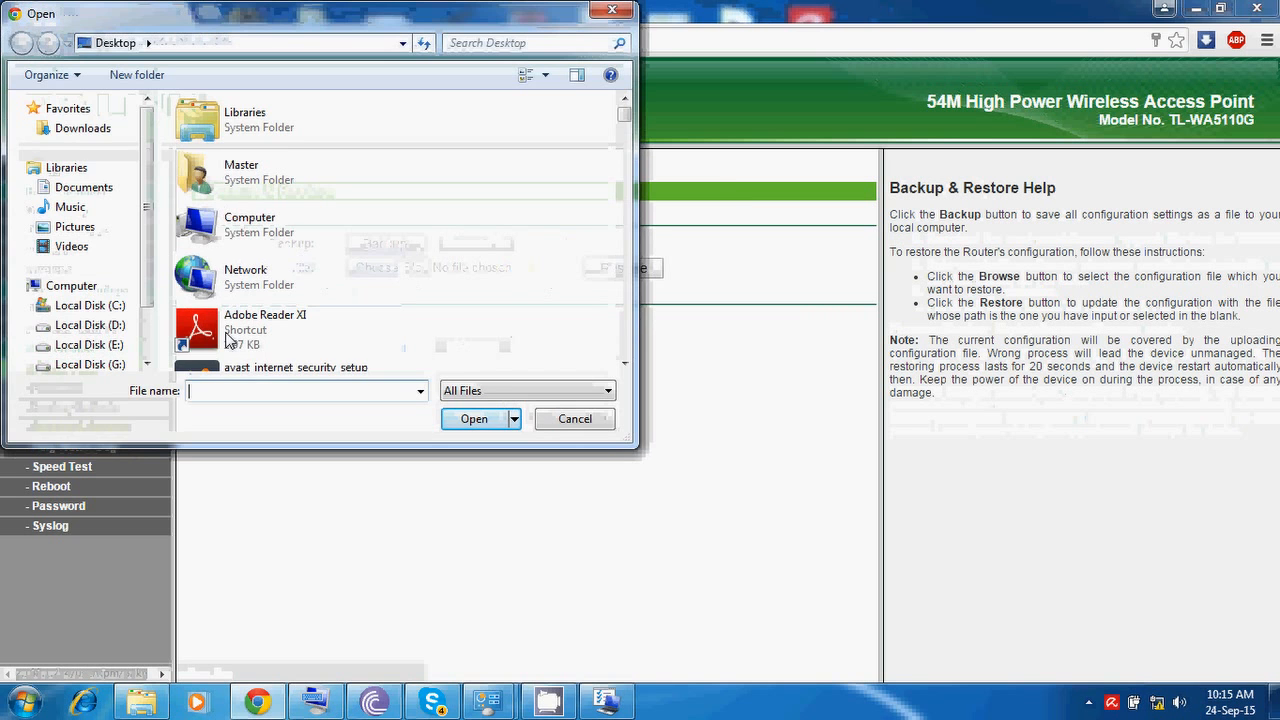
click(597, 420)
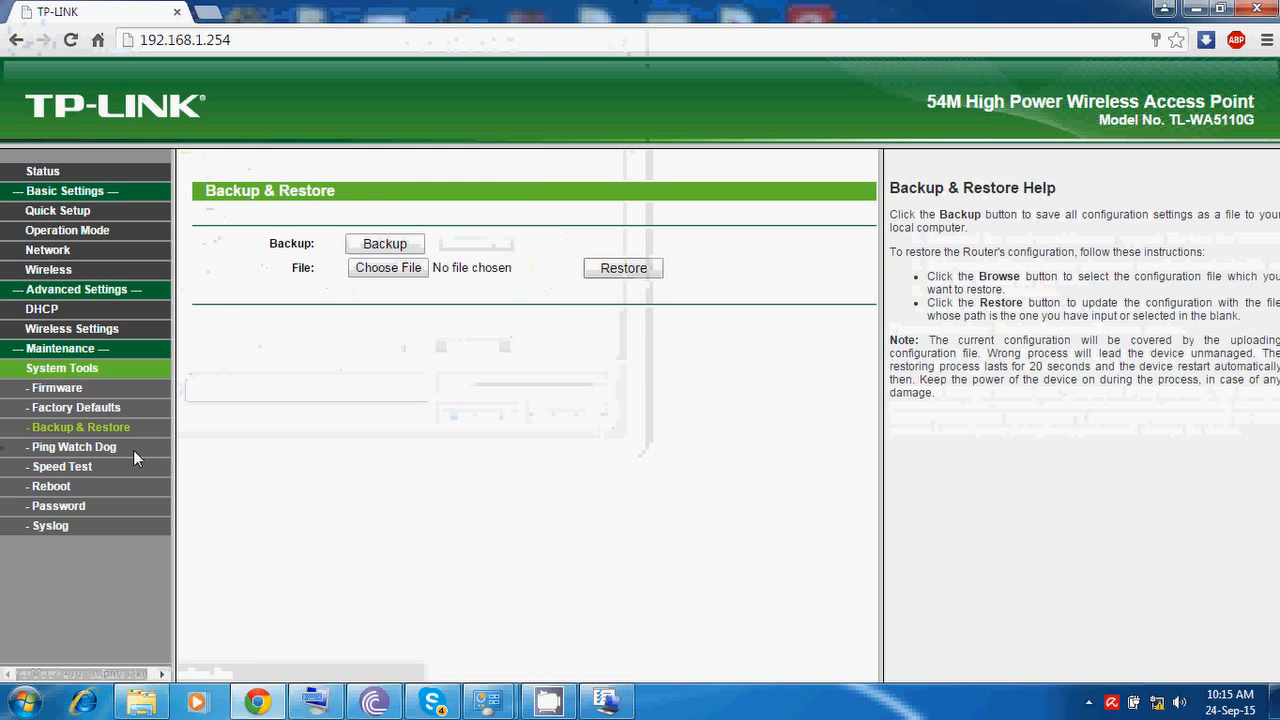
click(76, 457)
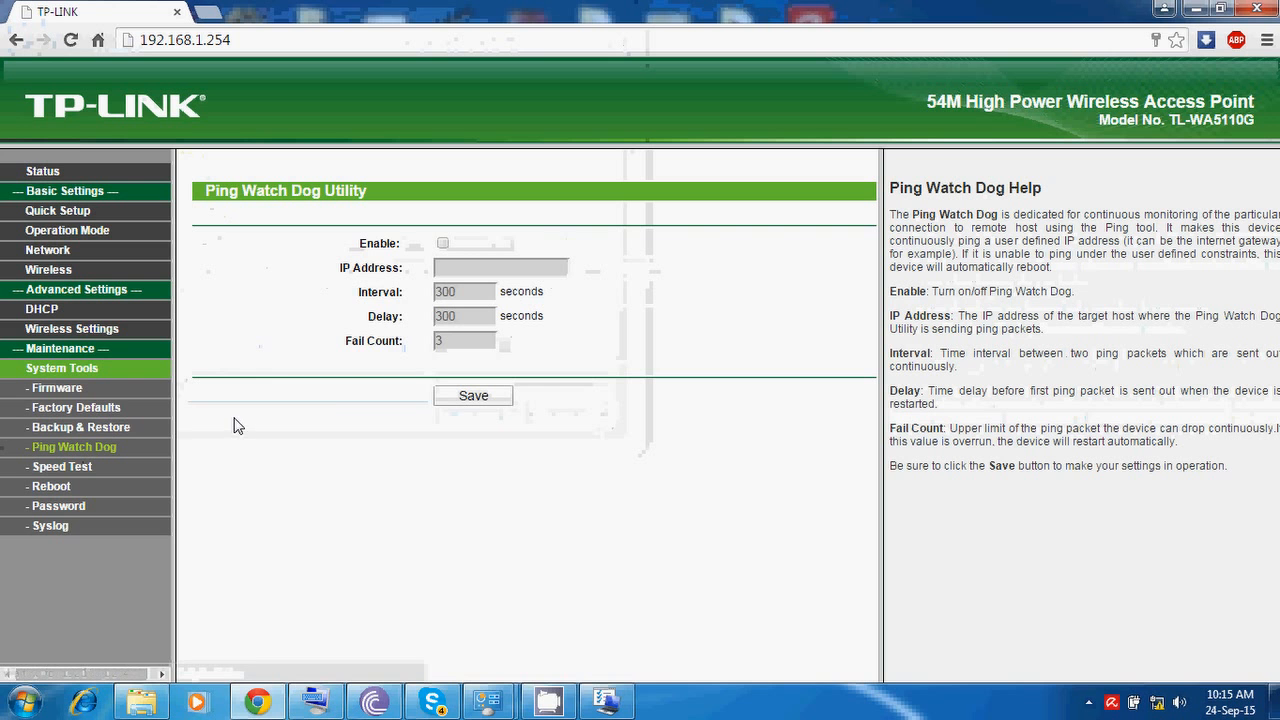
Step: Leave Ping Watch Dog disabled after toggling it, then view the Speed Test utility
click(443, 244)
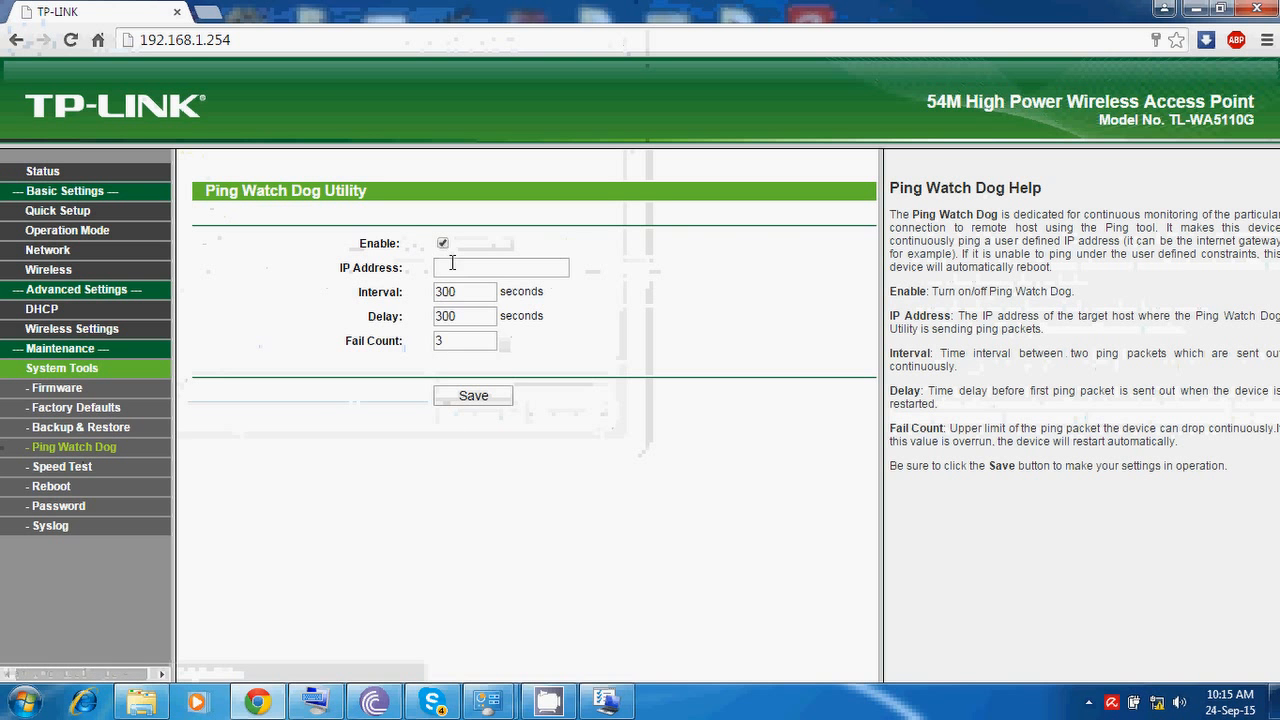
click(455, 267)
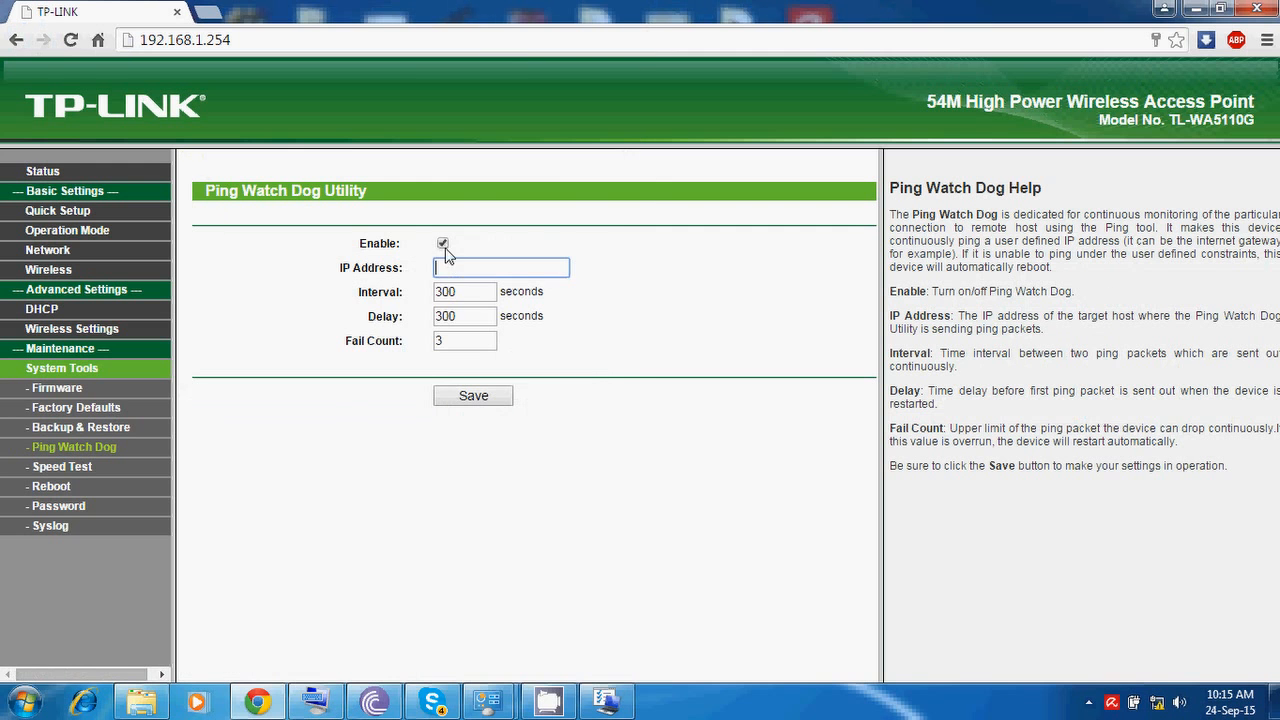
click(443, 244)
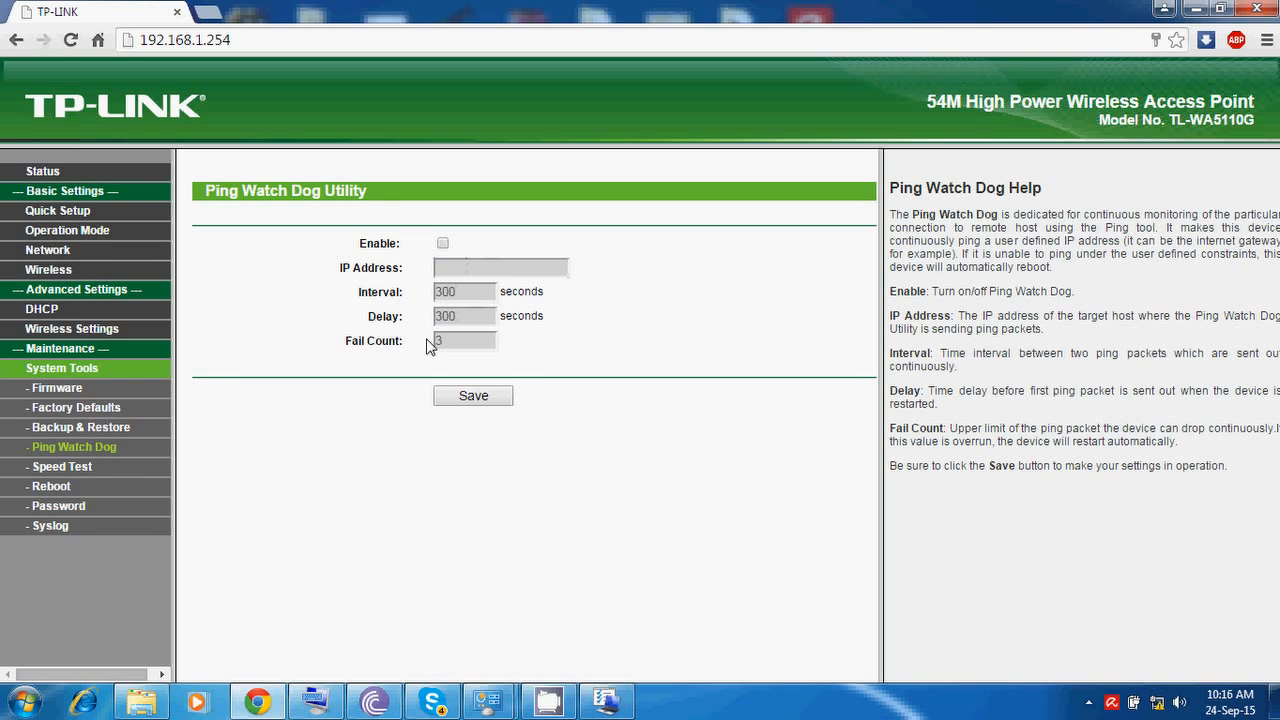
click(62, 467)
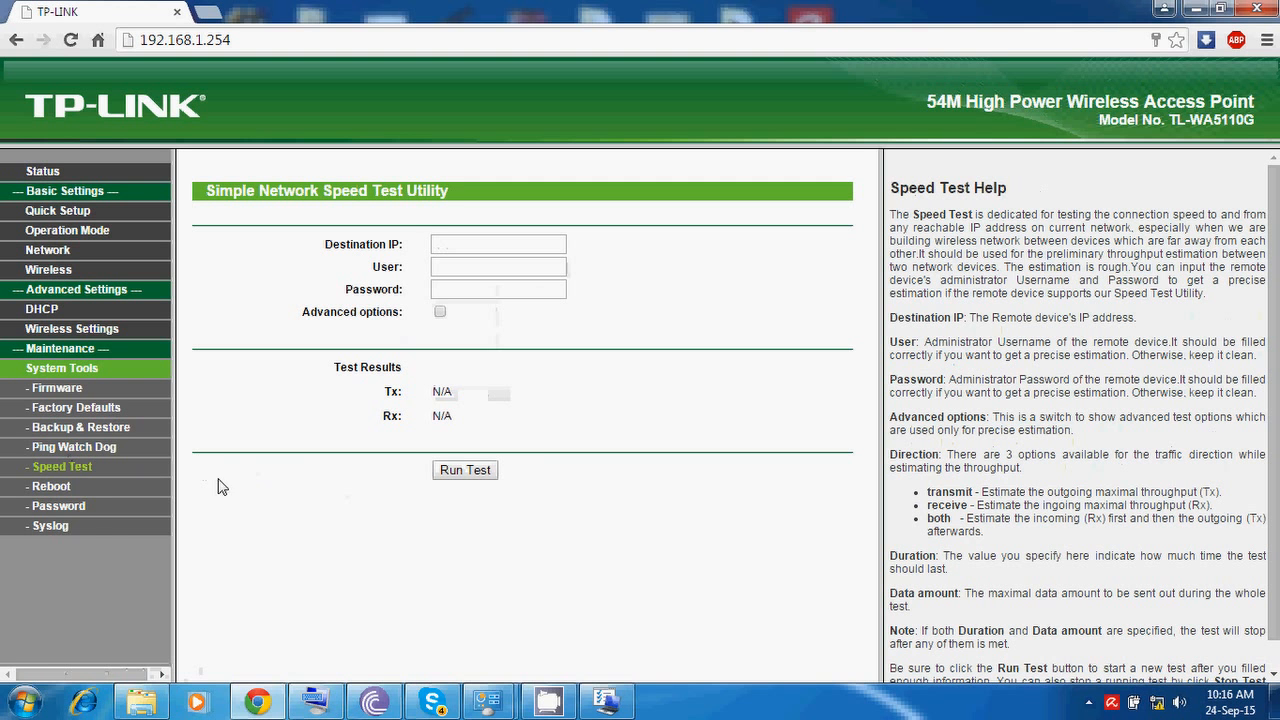
Step: Tour the Reboot, Password and Syslog pages, then scroll Status down to Traffic Statistics
click(56, 484)
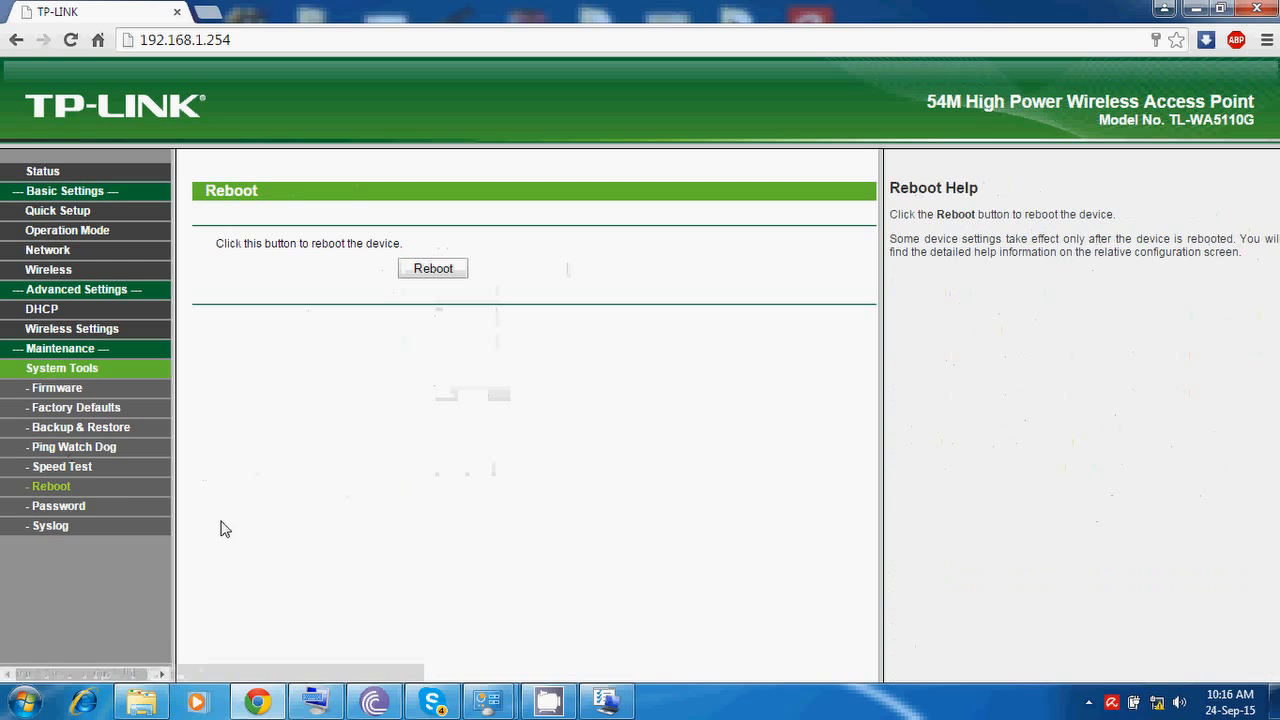
click(58, 506)
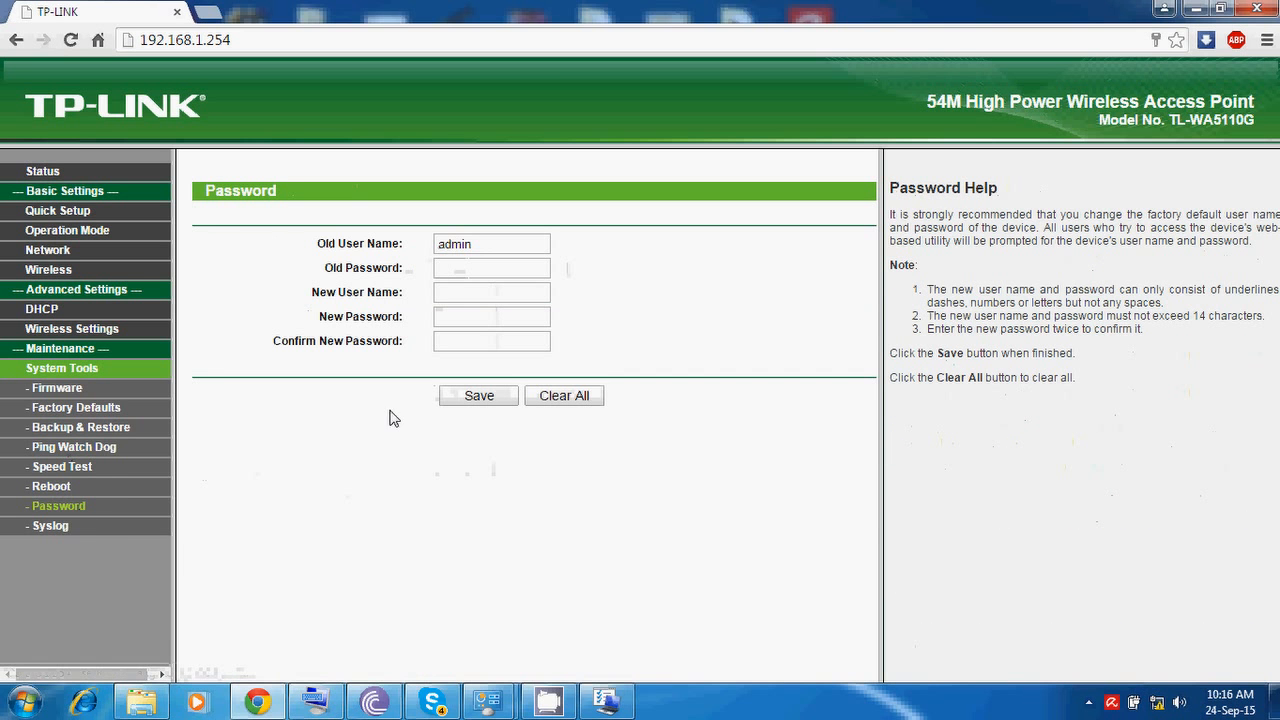
click(62, 526)
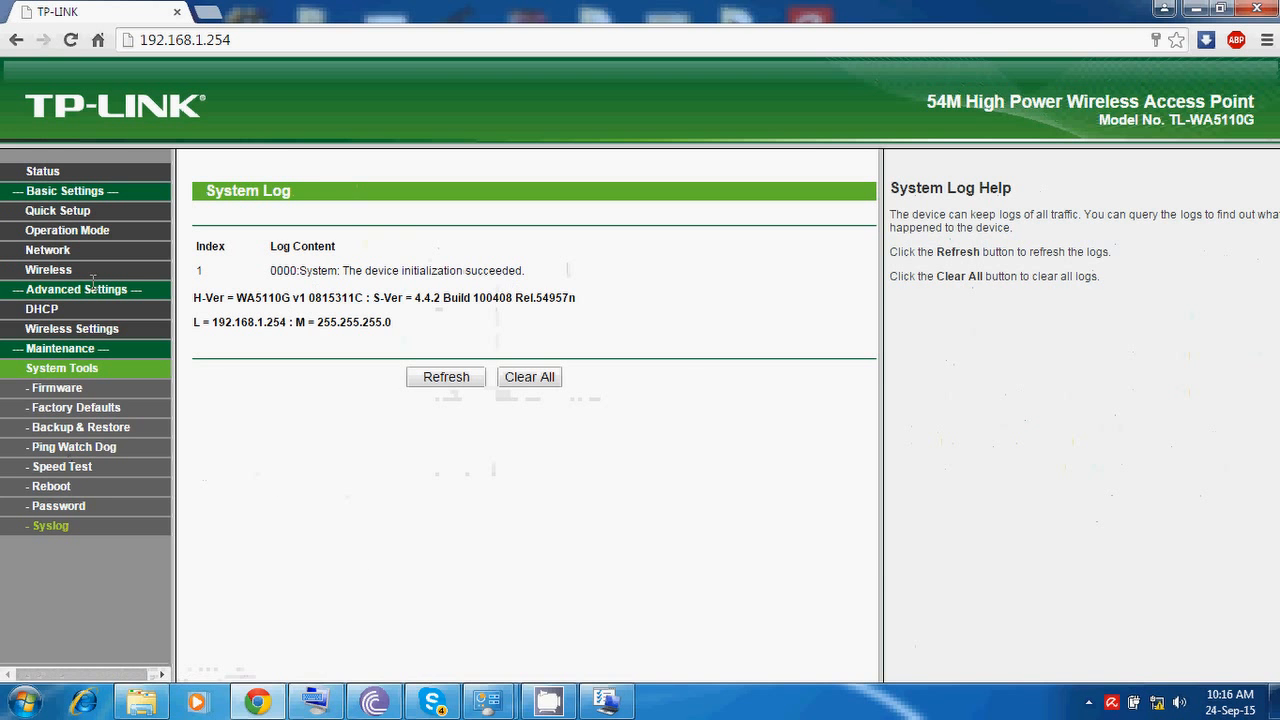
click(42, 172)
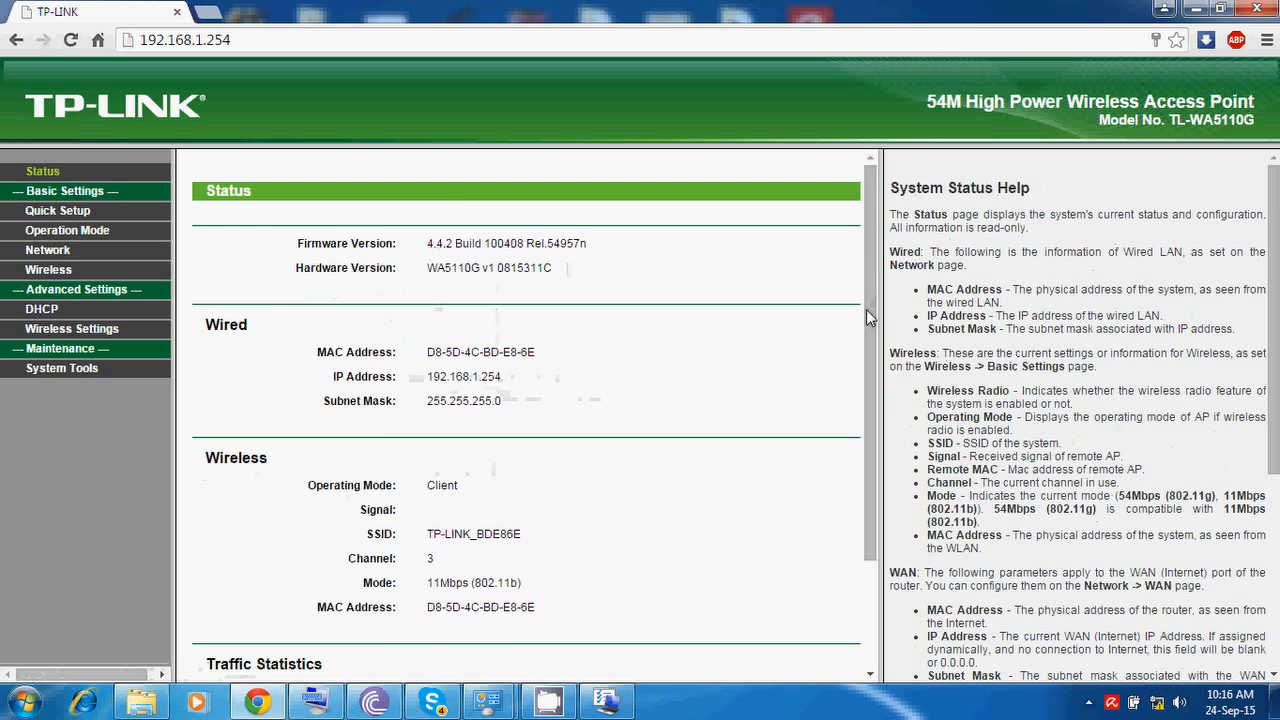
scroll(866, 309, down, 3)
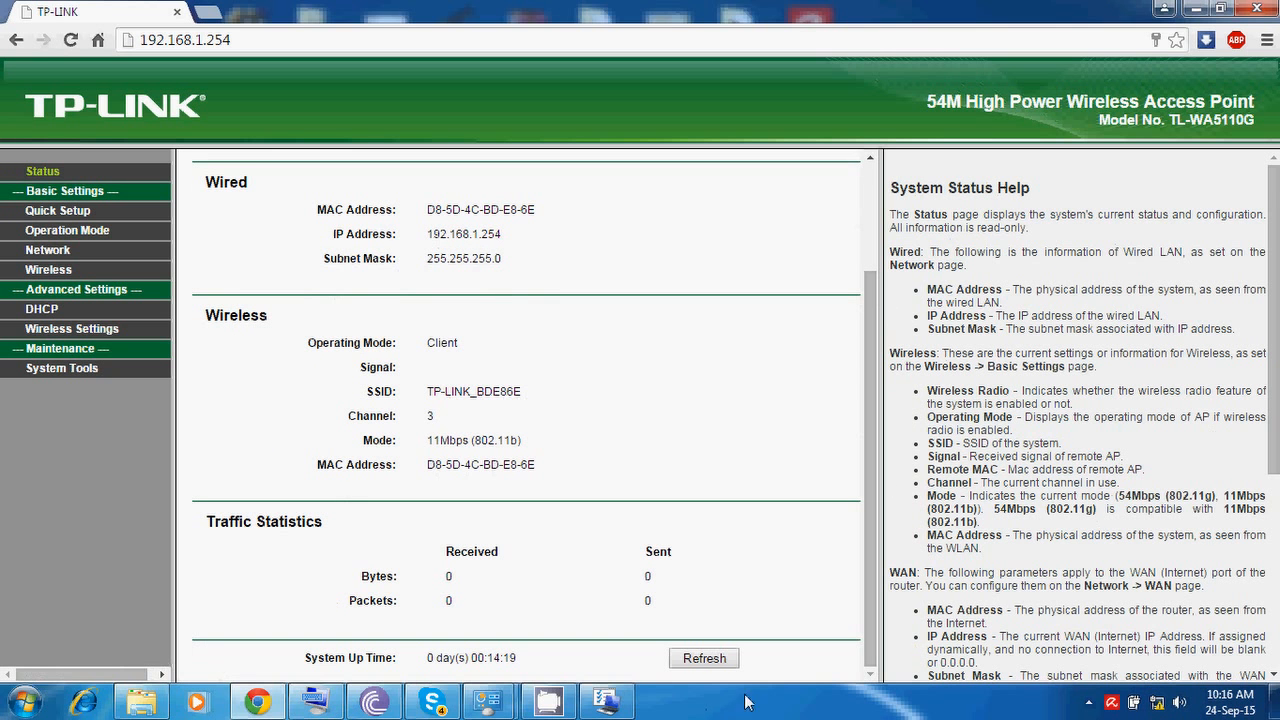
click(1088, 701)
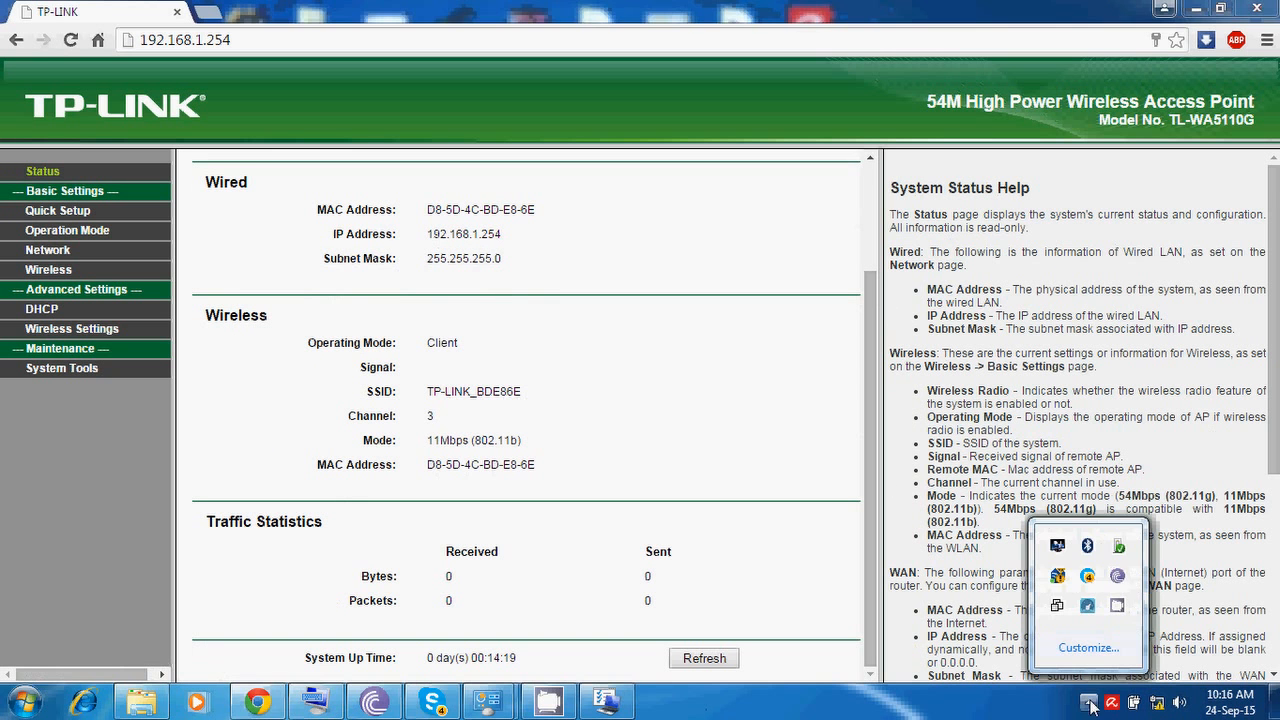
click(1118, 607)
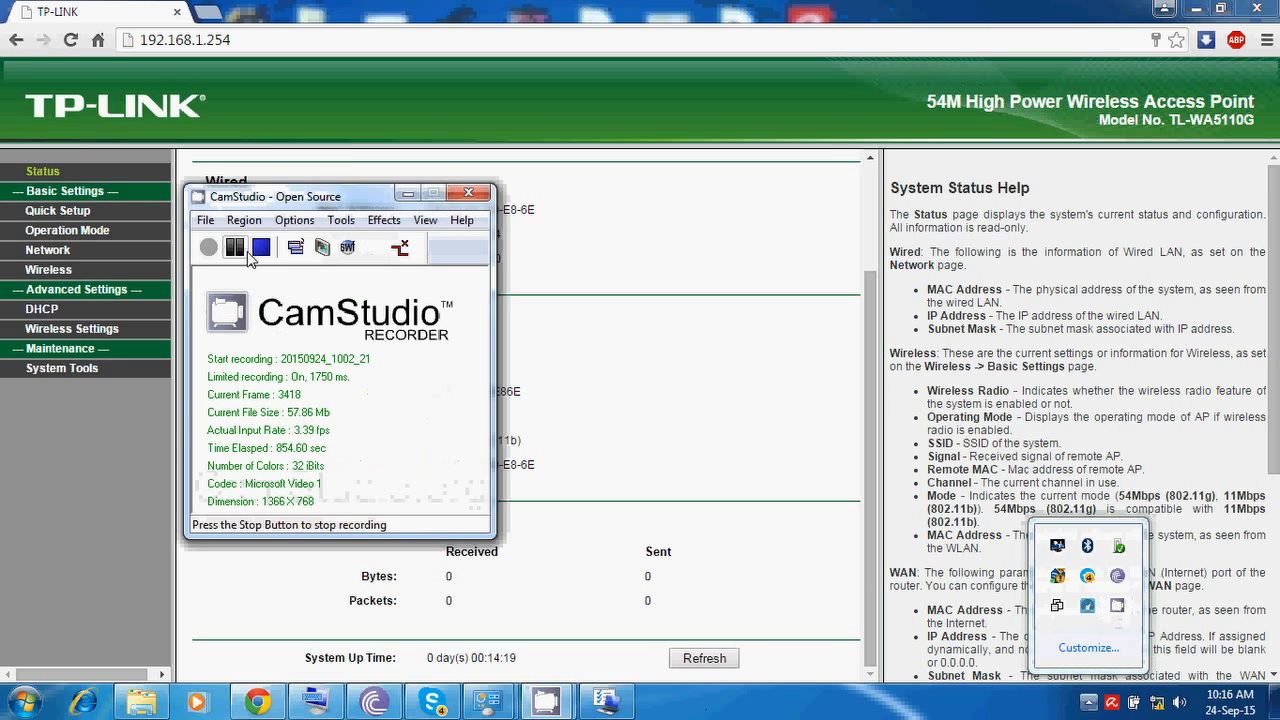